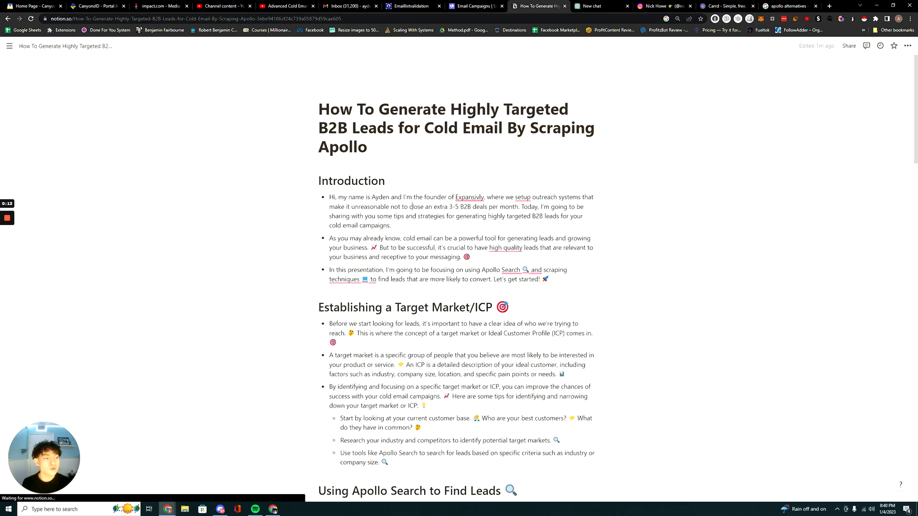
Switch to the Apollo people search window for a brief look, then return to the Notion guide.
key(alt+Tab)
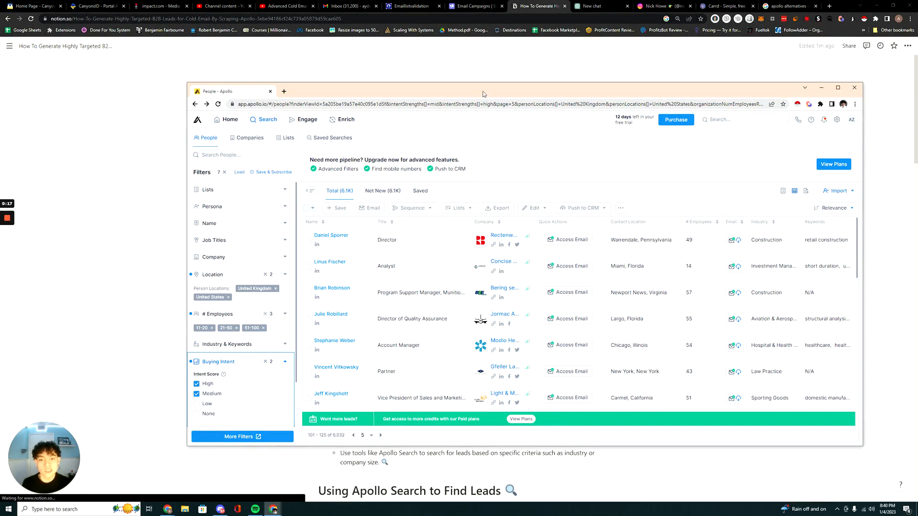
drag(483, 94, 418, 85)
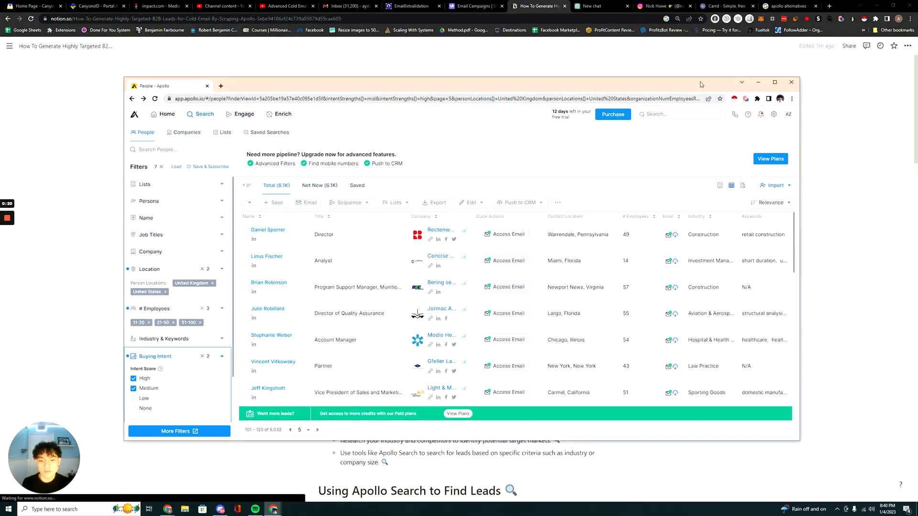
click(775, 82)
click(873, 5)
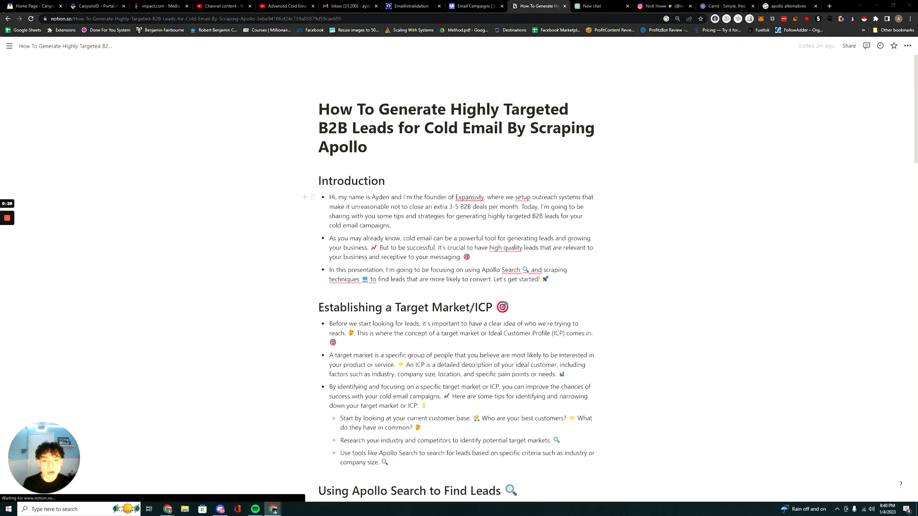
Enlarge the Notion guide and read its Introduction, highlighting the paragraph on cold email and high quality leads.
scroll(456, 210, down, 1)
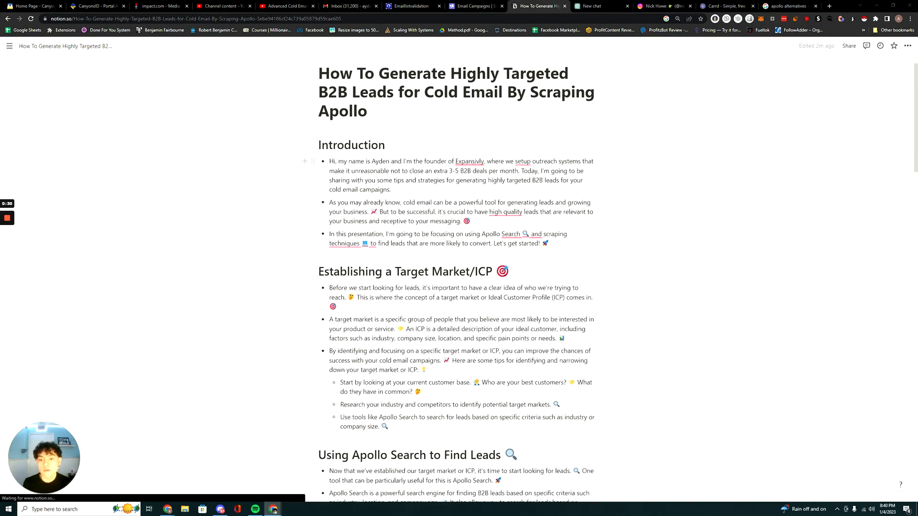
key(ctrl+plus)
key(ctrl+plus)
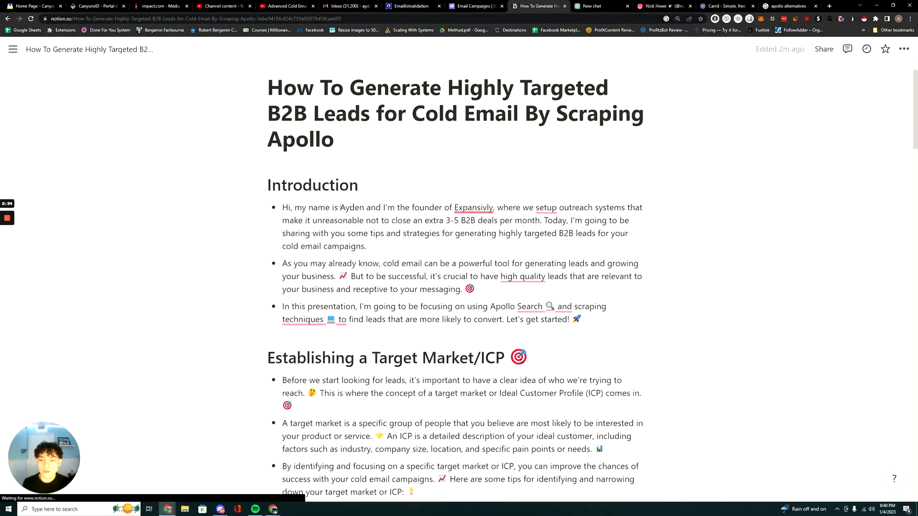
scroll(340, 207, down, 1)
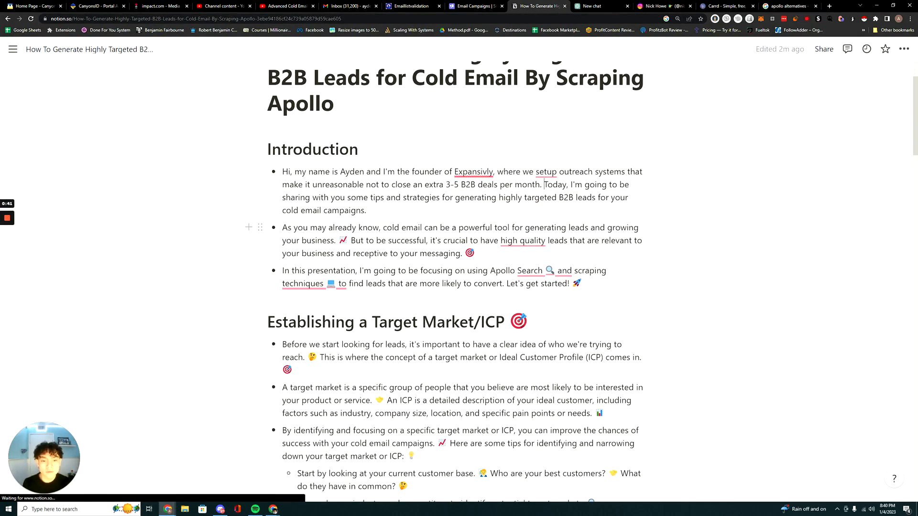
scroll(544, 184, down, 1)
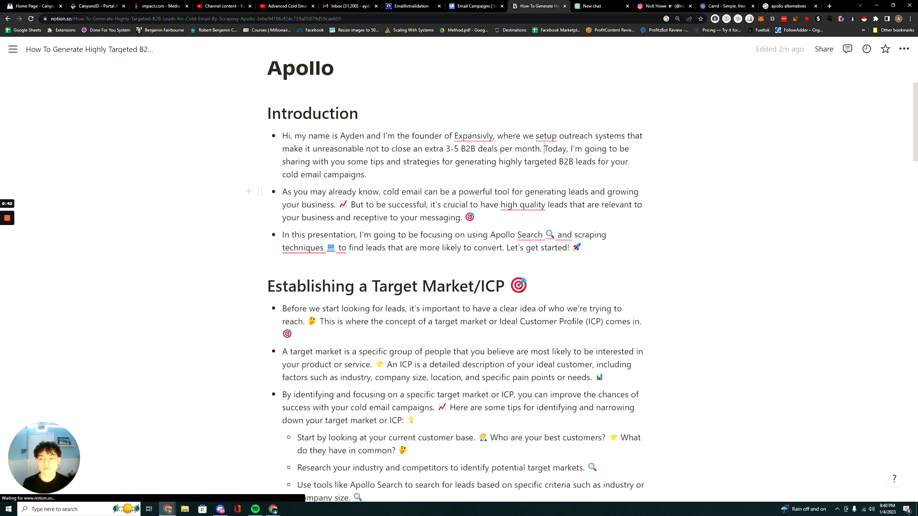
drag(282, 227, 417, 253)
drag(417, 217, 473, 218)
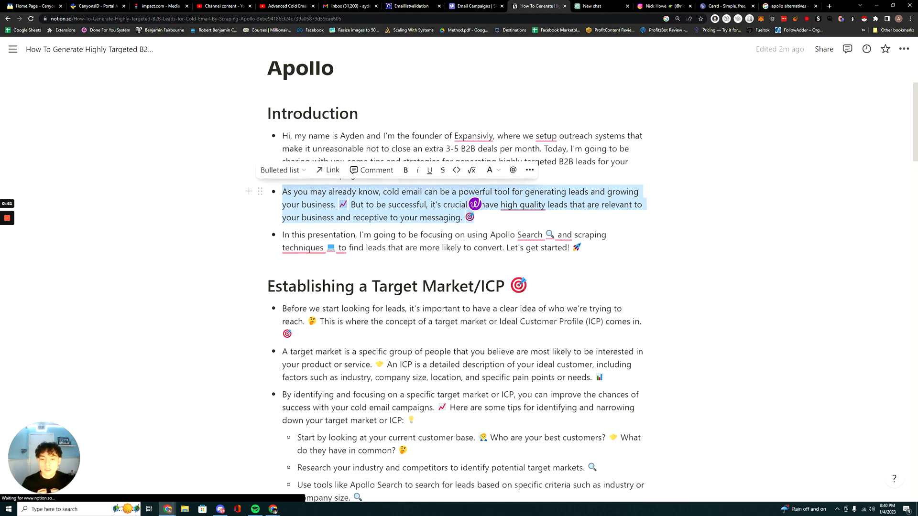
click(473, 217)
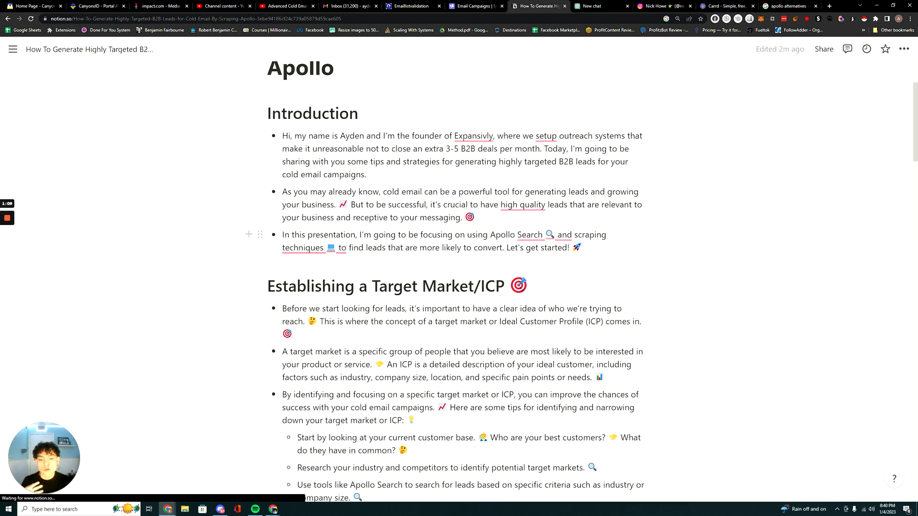
Read the Establishing a Target Market/ICP section and its tips for narrowing down a target market.
scroll(457, 282, down, 3)
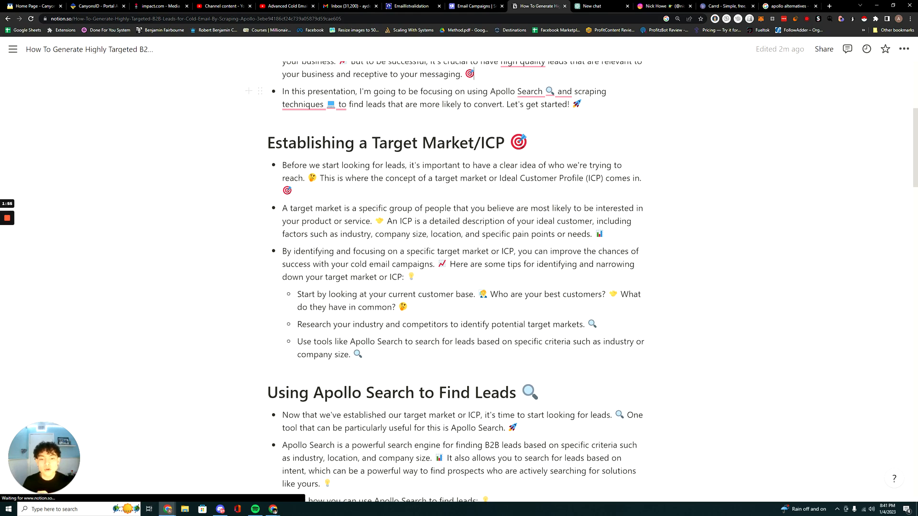
scroll(456, 282, down, 1)
click(416, 241)
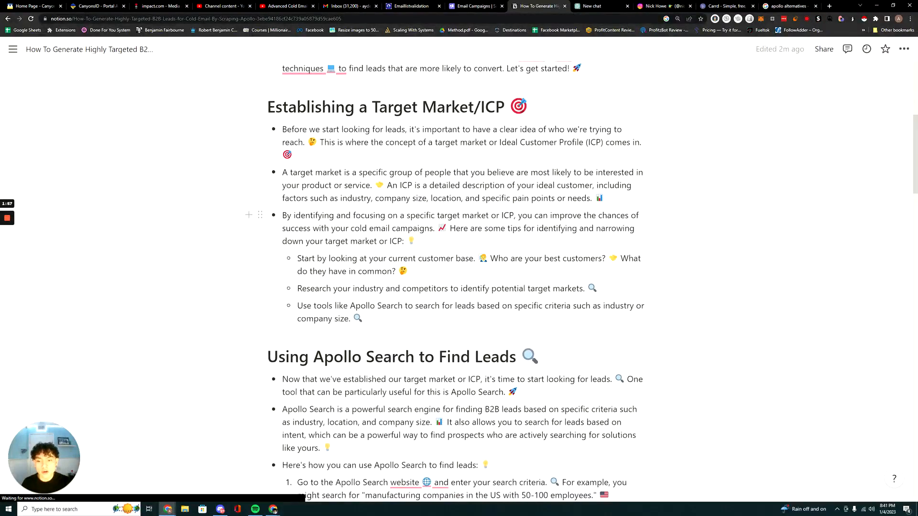
scroll(456, 282, down, 2)
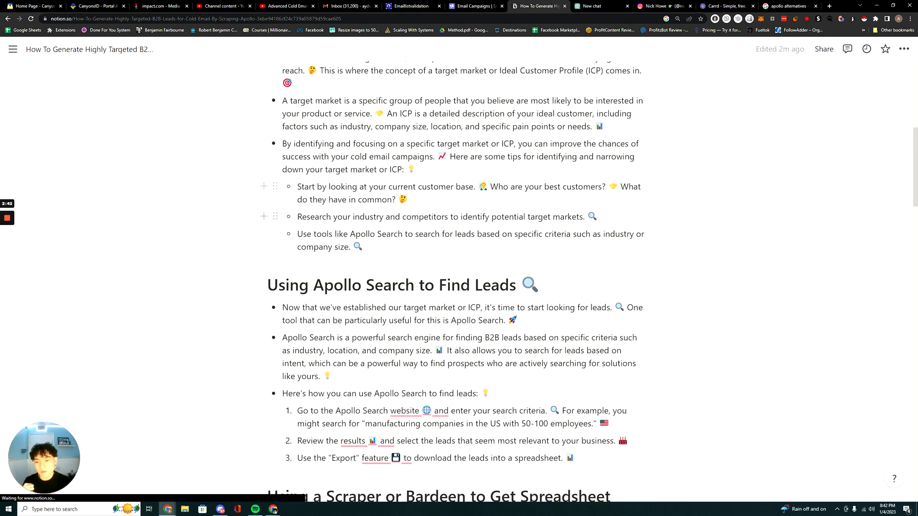
drag(297, 216, 319, 217)
scroll(319, 198, down, 1)
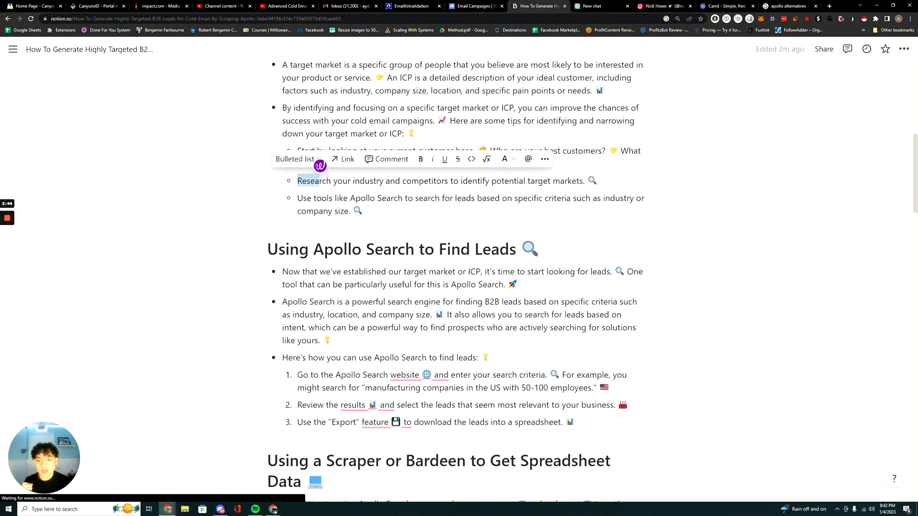
click(320, 198)
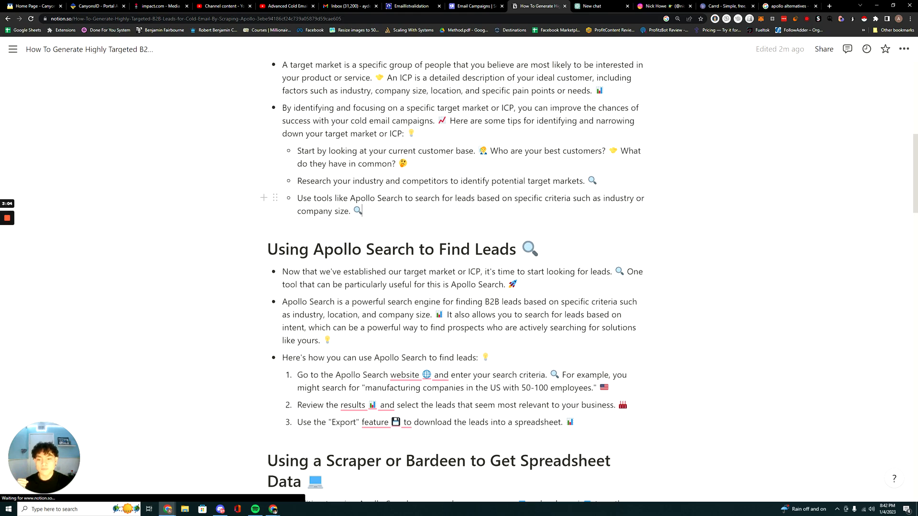
scroll(459, 281, up, 1)
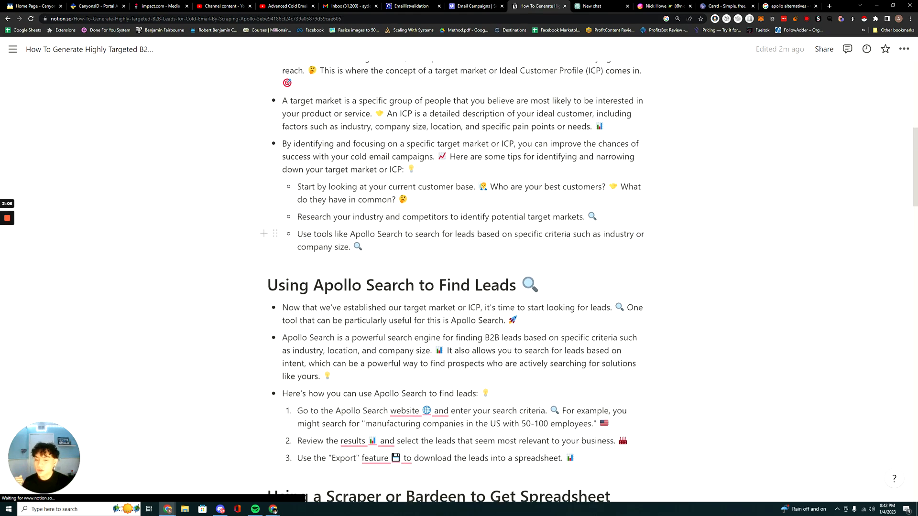
scroll(459, 281, down, 1)
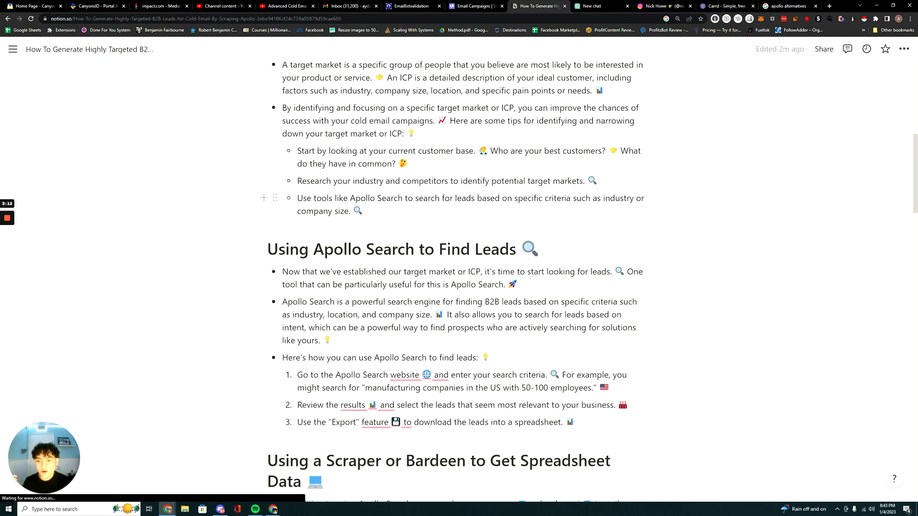
Read the Using Apollo Search to Find Leads section, highlighting the search engine description and the manufacturing companies example.
scroll(459, 248, down, 1)
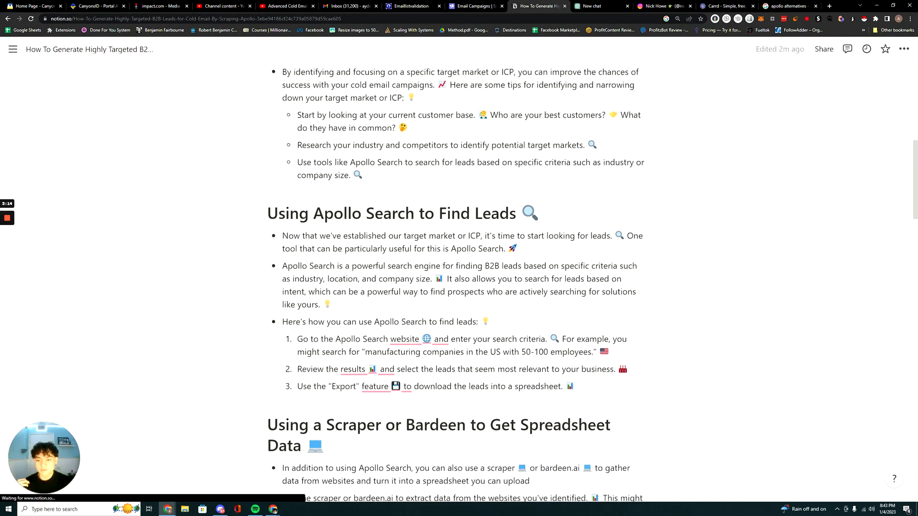
scroll(459, 281, down, 1)
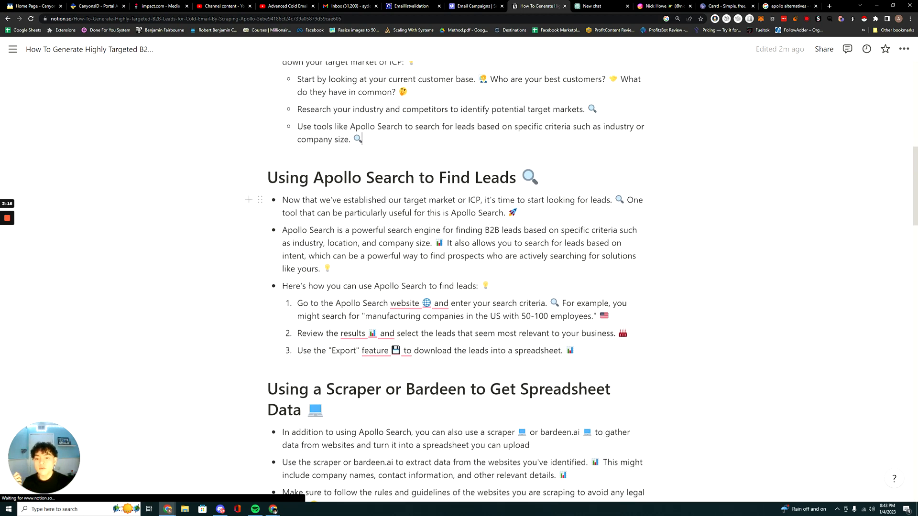
scroll(459, 281, down, 1)
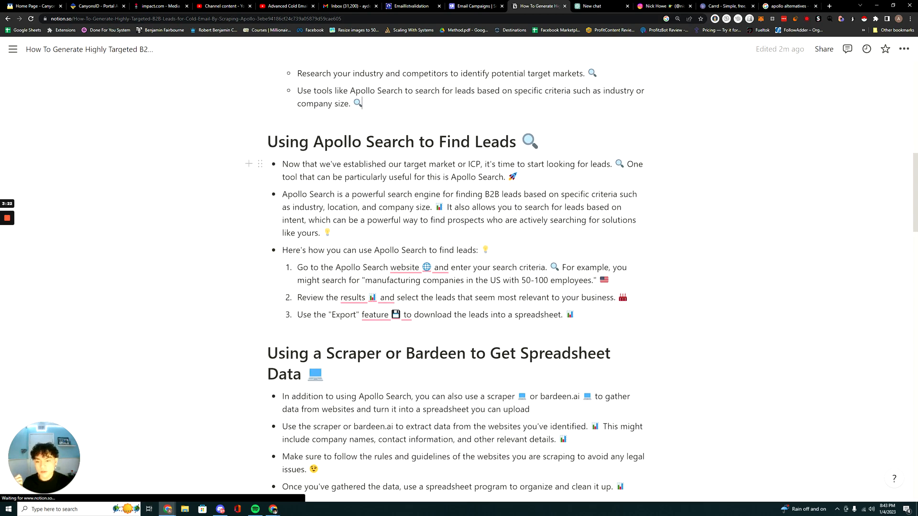
drag(283, 194, 337, 194)
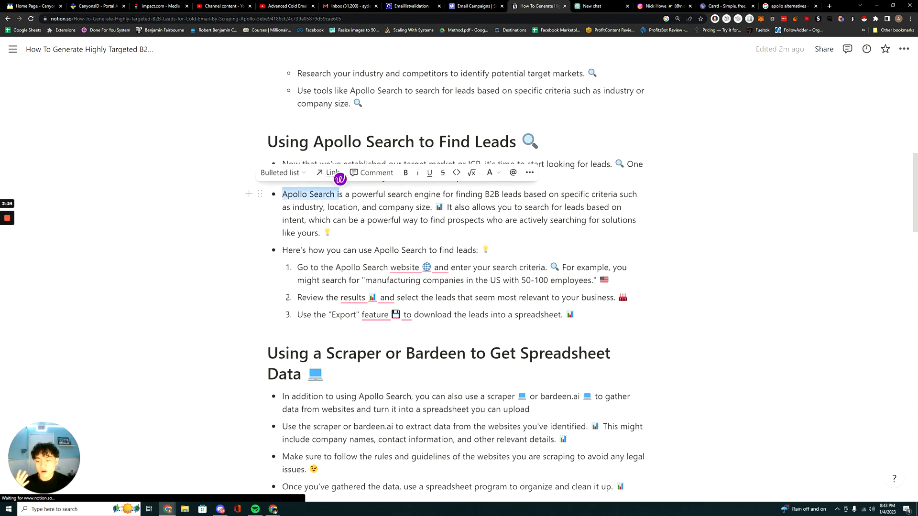
click(338, 195)
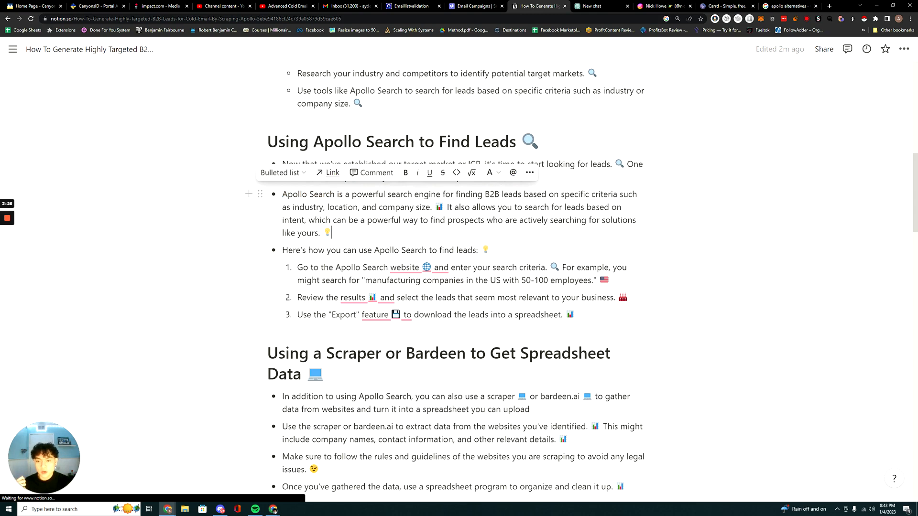
drag(350, 194, 433, 207)
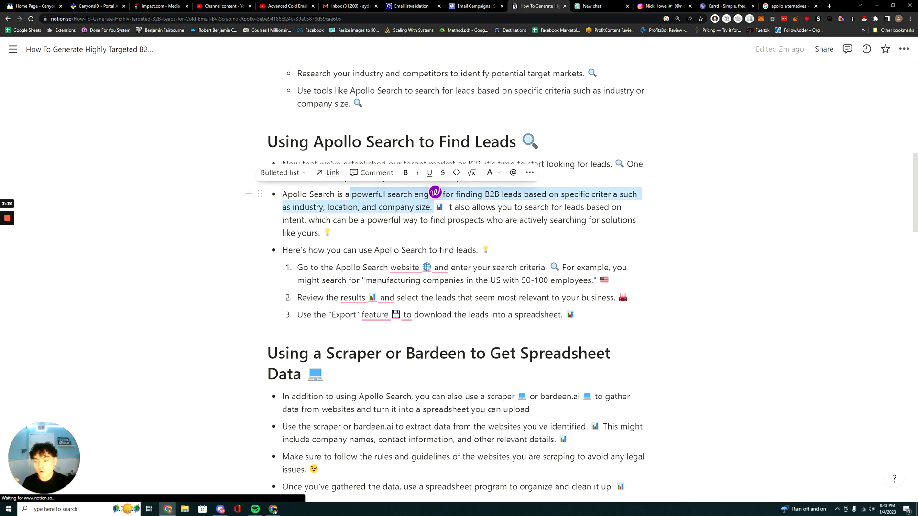
click(432, 207)
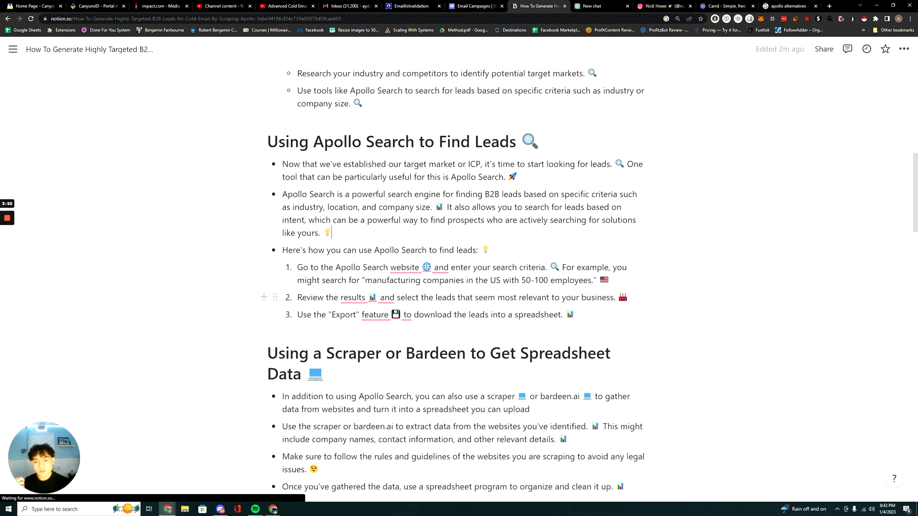
drag(365, 280, 543, 280)
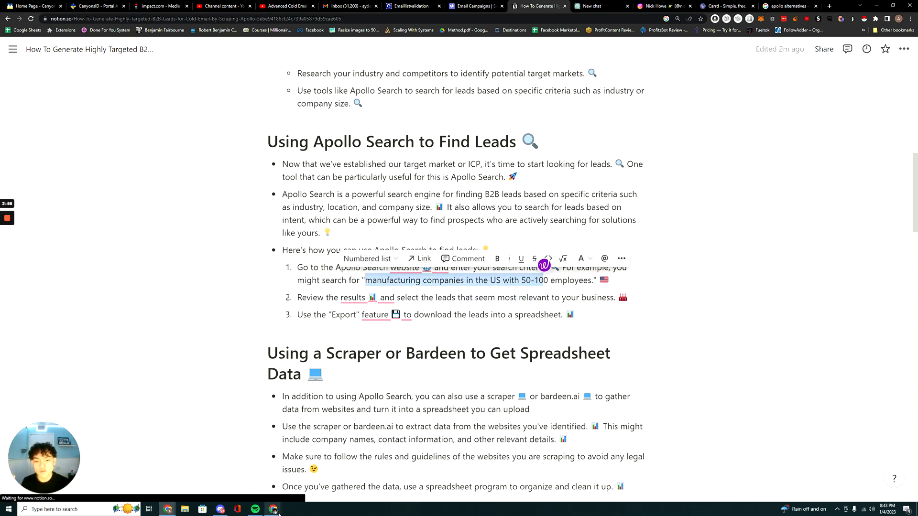
Switch to the Apollo people search window and restore it to its smaller size over the guide.
mouse_move(278, 512)
click(311, 483)
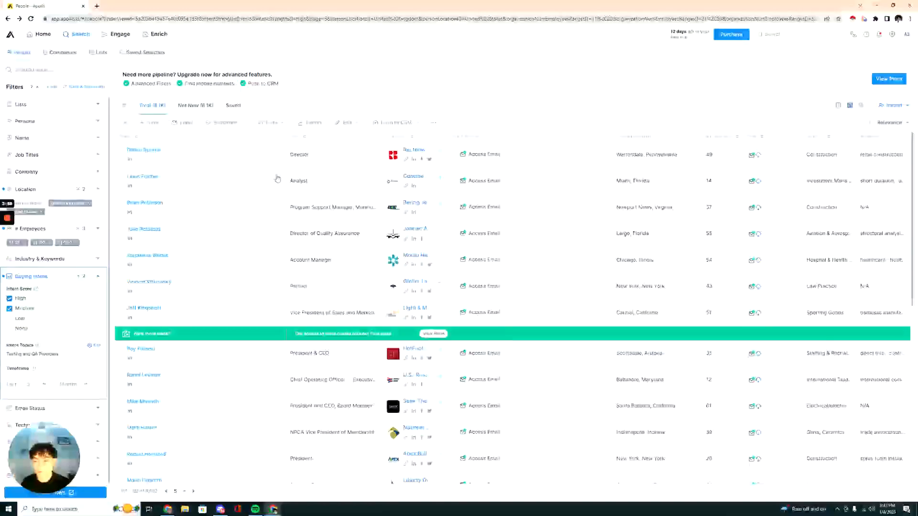
click(892, 5)
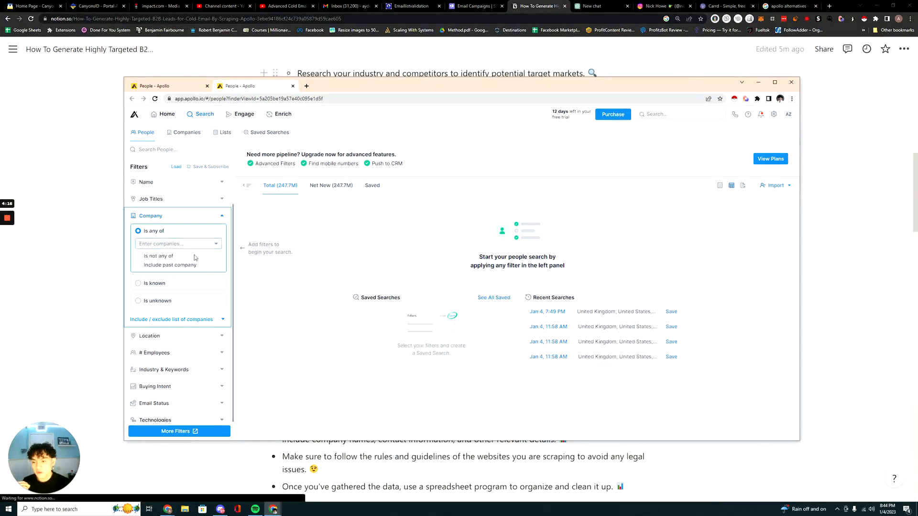
Filter the people search by number of employees using the predefined range 51-100.
click(193, 353)
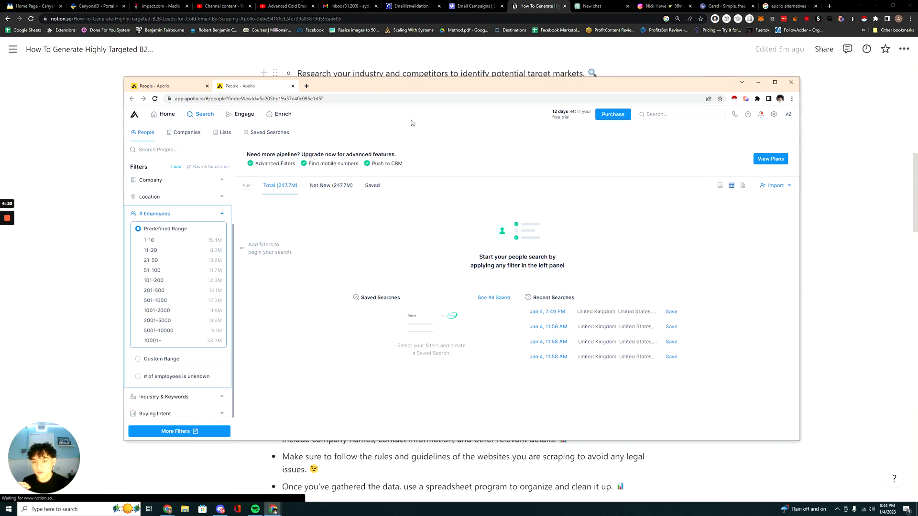
click(138, 271)
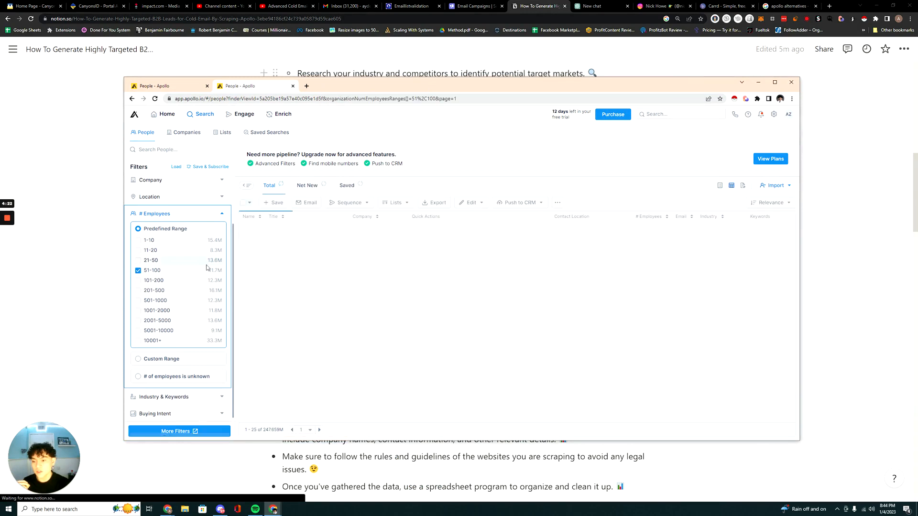
click(222, 214)
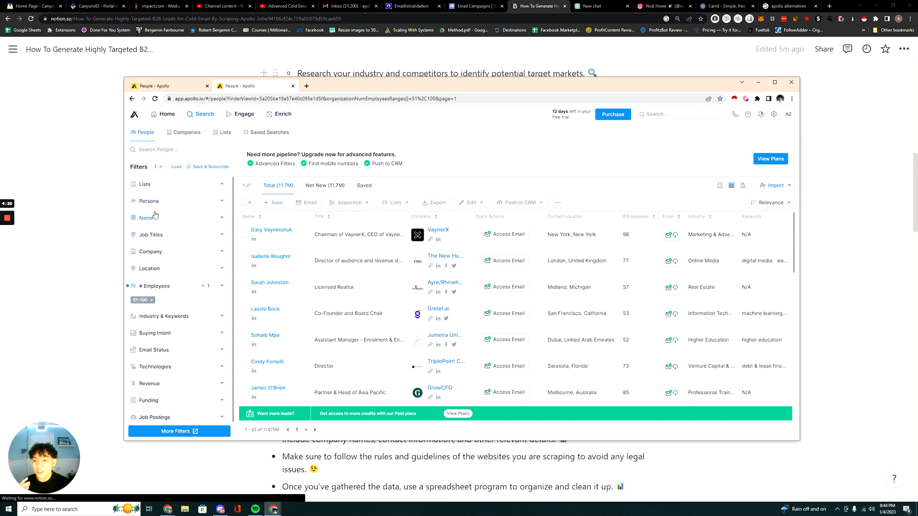
Filter the people search by the management level Vp within the job title criteria.
click(186, 236)
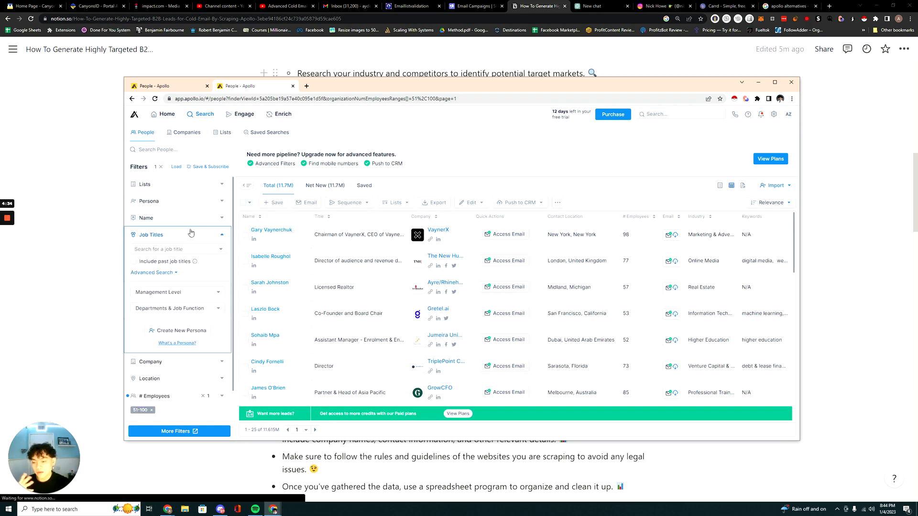
click(185, 249)
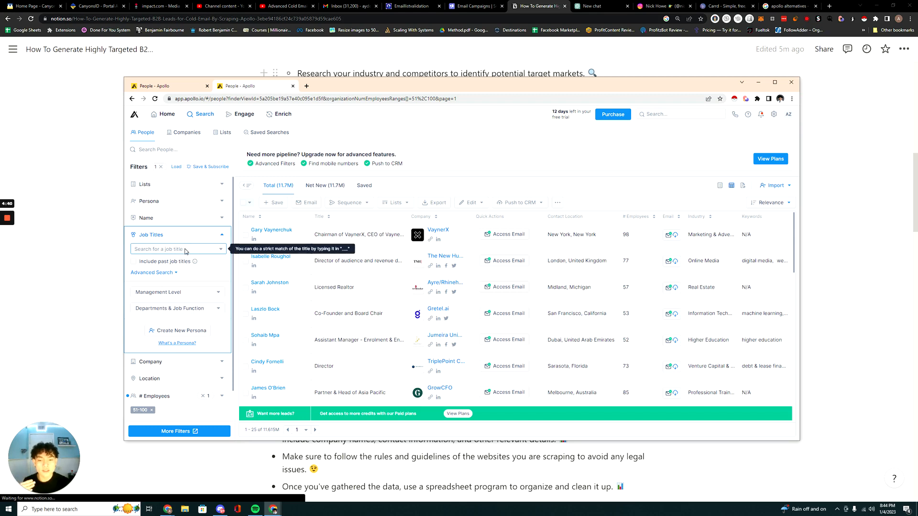
click(191, 249)
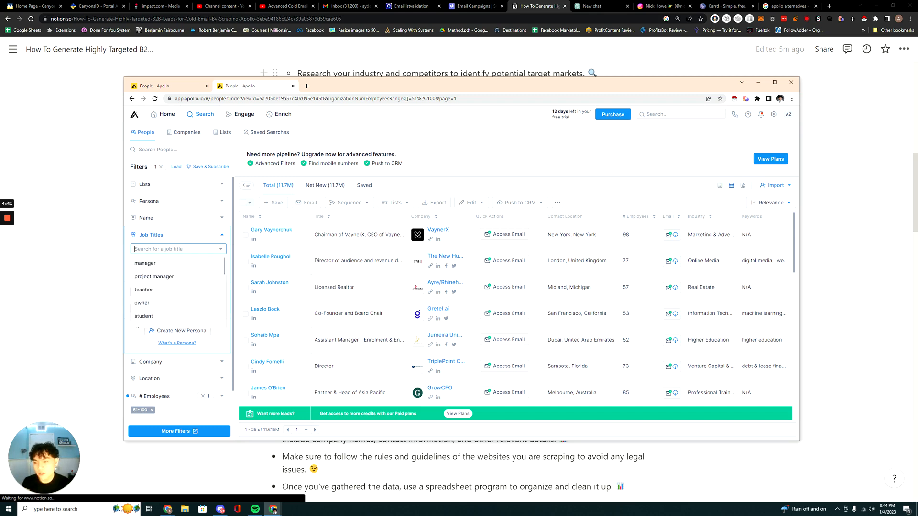
click(196, 249)
click(187, 292)
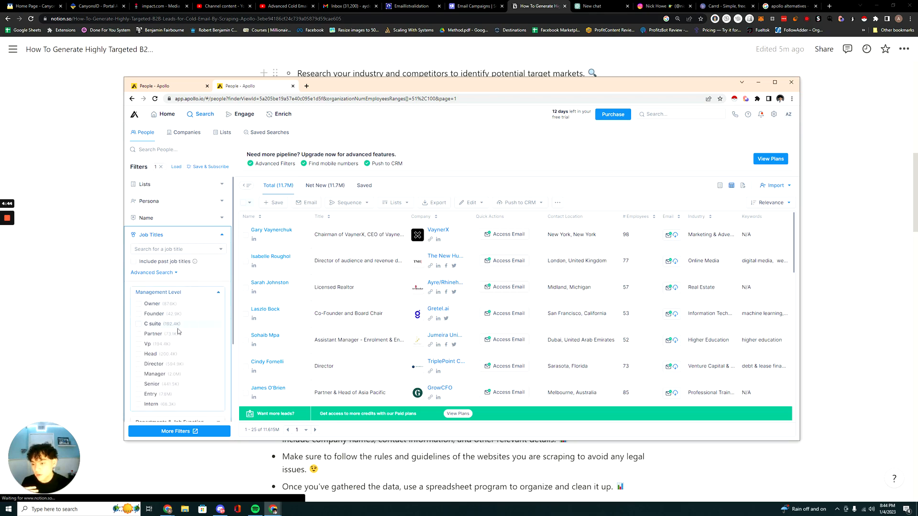
click(139, 344)
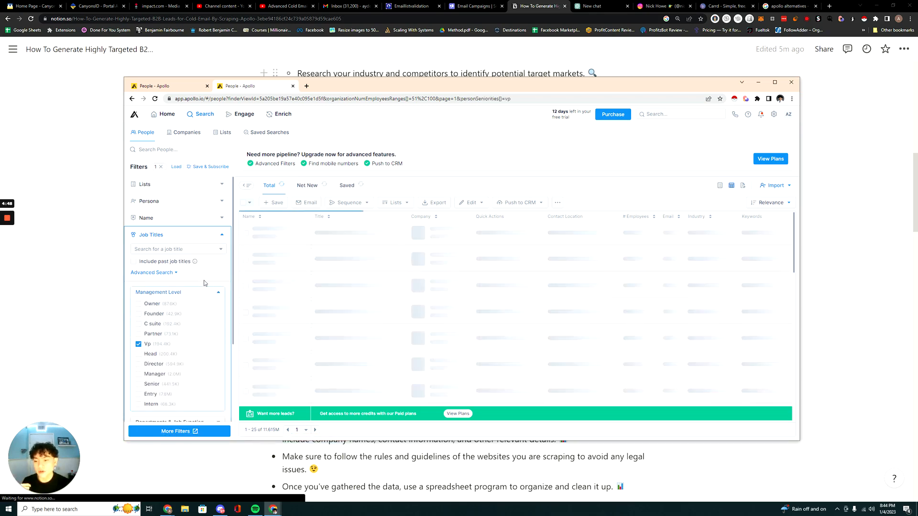
click(219, 292)
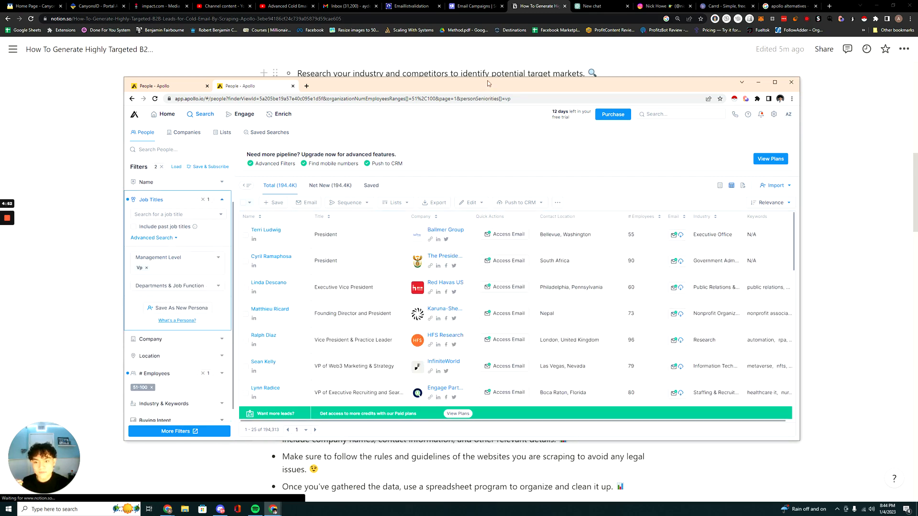
Filter the people search by the Sales department within the job title criteria.
drag(488, 83, 510, 67)
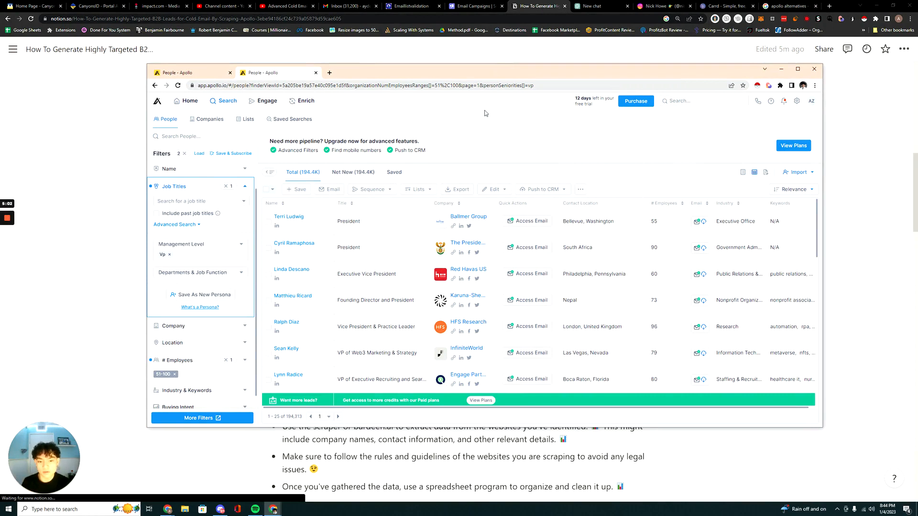
click(214, 277)
scroll(181, 316, down, 2)
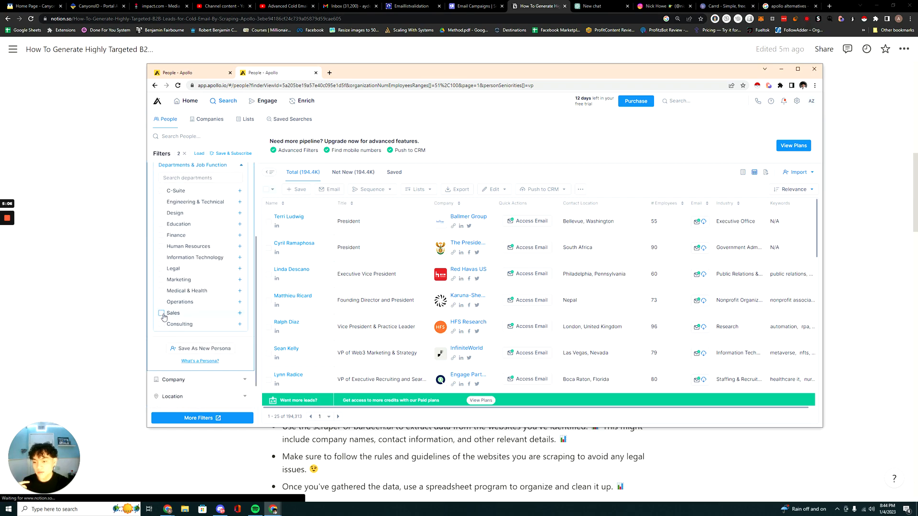
click(161, 313)
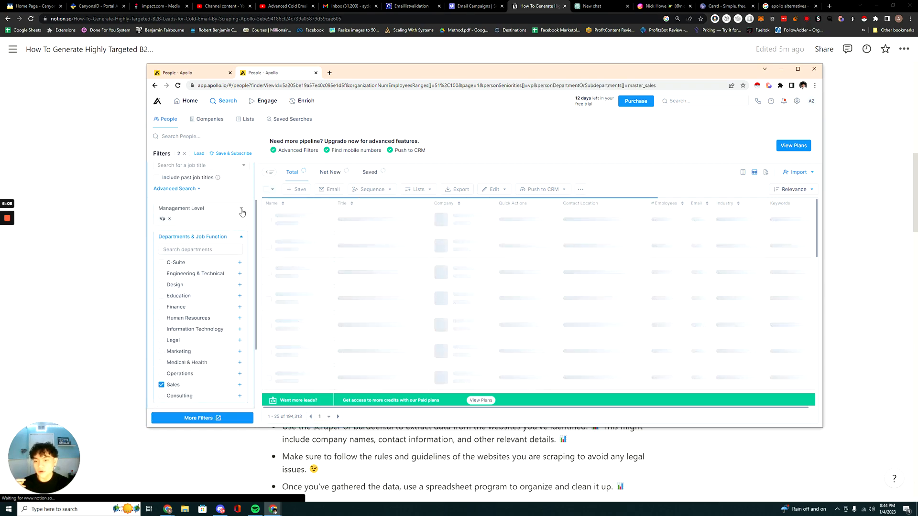
click(232, 235)
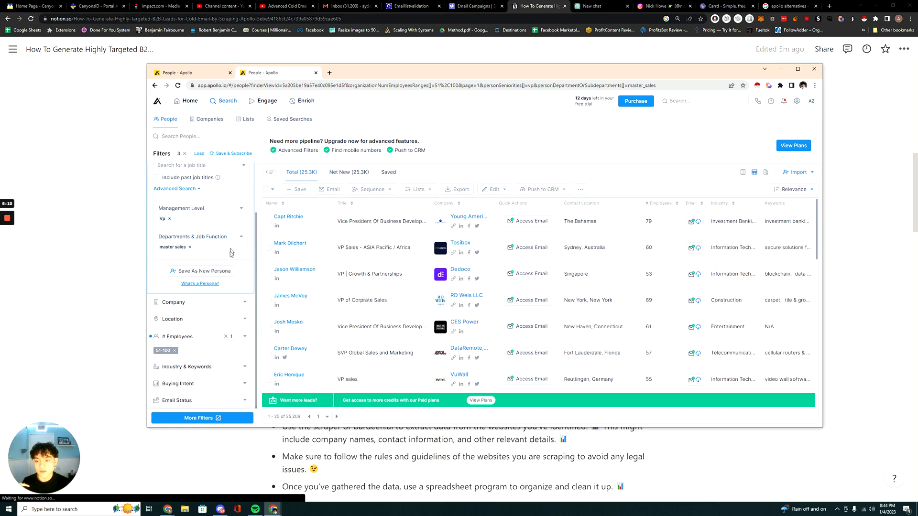
Review the available departments and management levels in the job title criteria, keeping the current selections.
scroll(239, 275, up, 1)
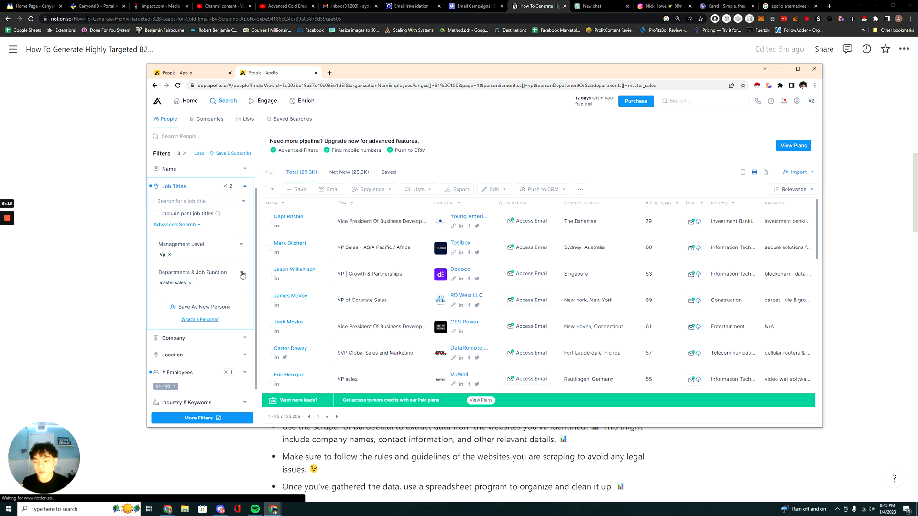
scroll(208, 287, down, 3)
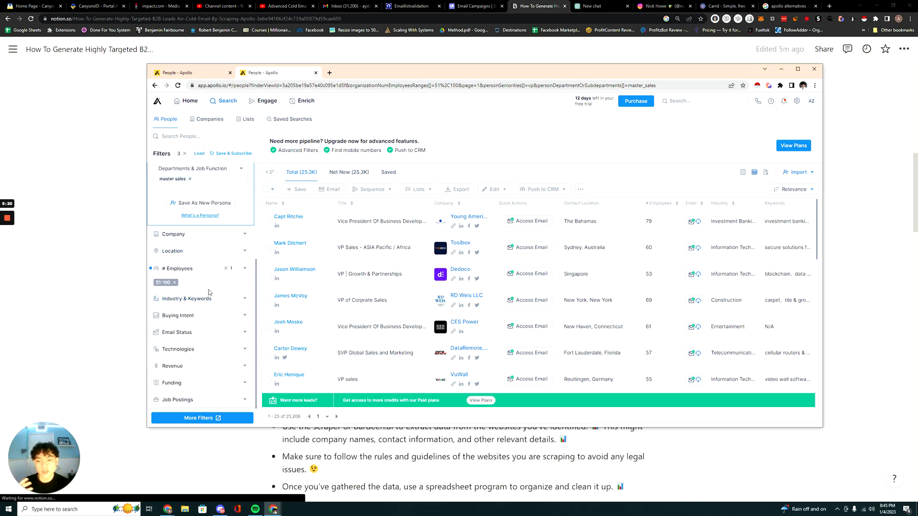
scroll(208, 290, up, 2)
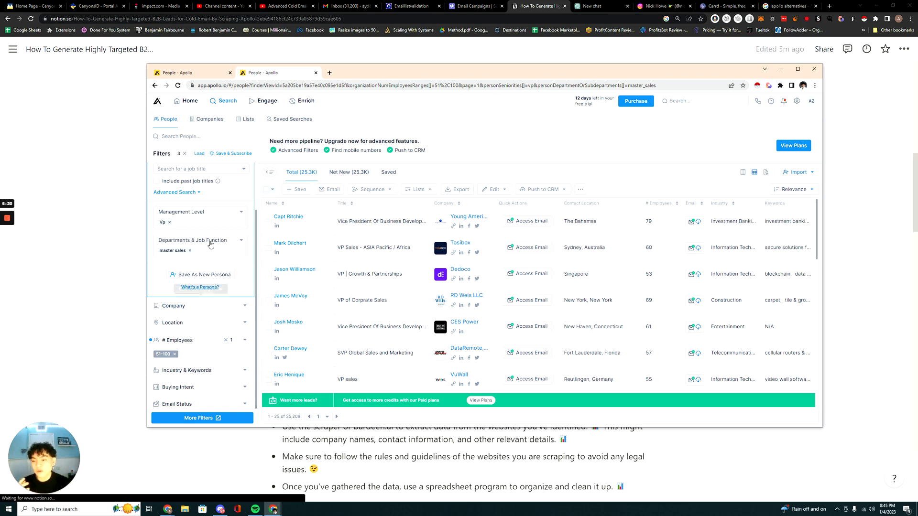
click(240, 244)
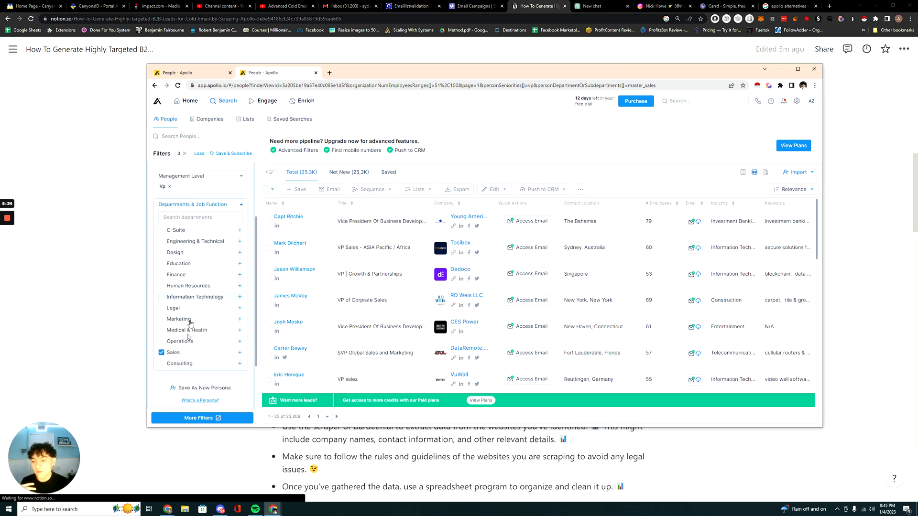
click(241, 204)
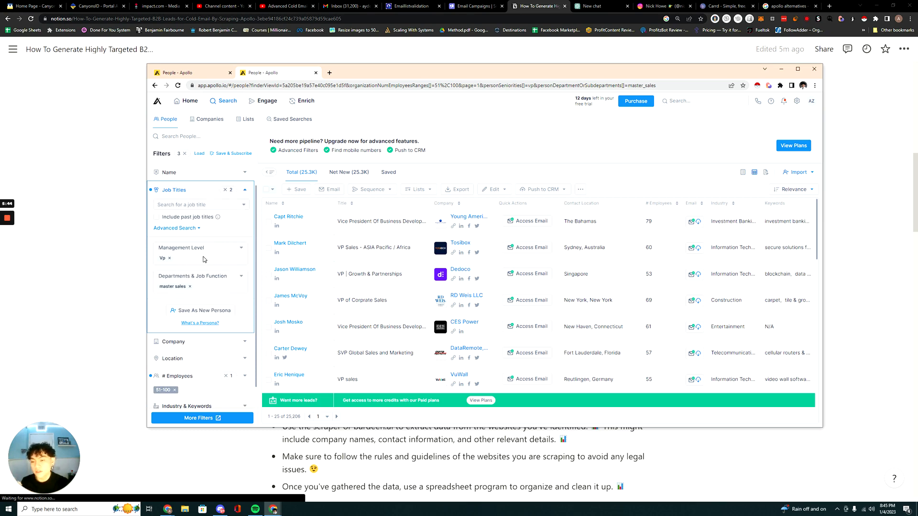
click(240, 248)
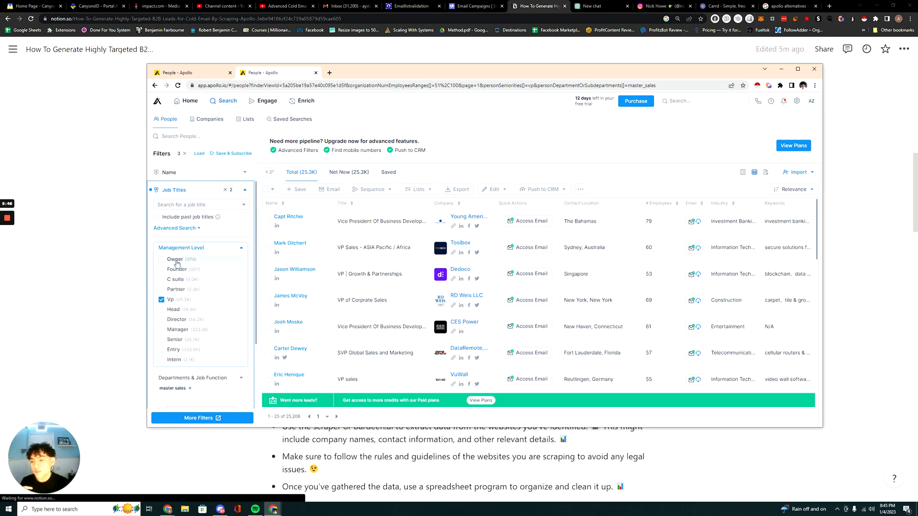
click(243, 248)
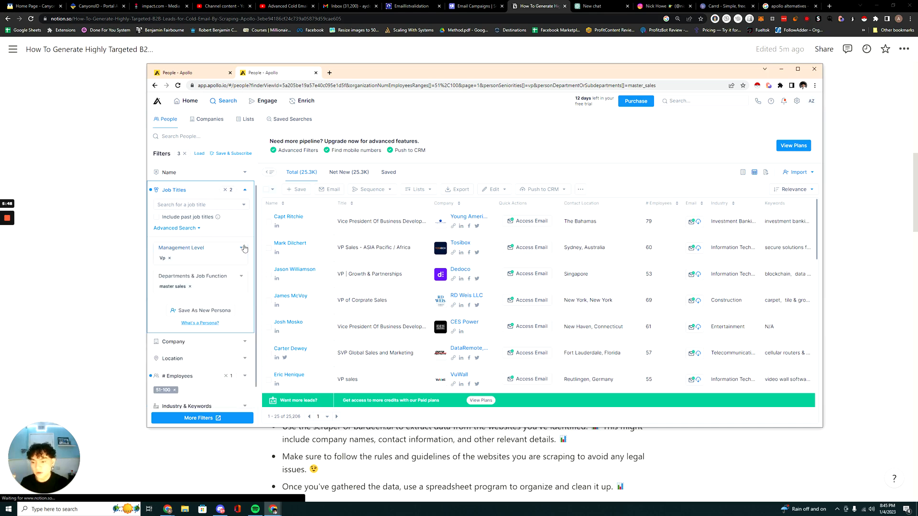
scroll(241, 253, down, 2)
scroll(229, 267, up, 3)
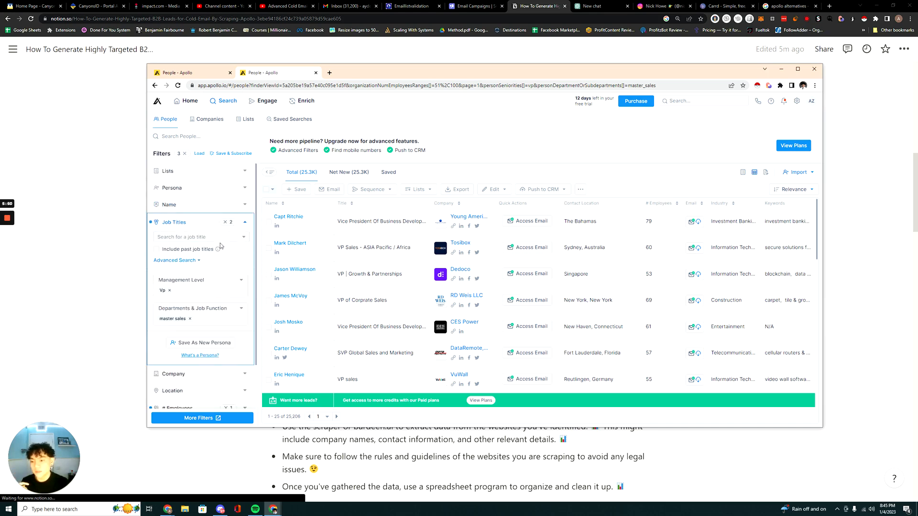
Collapse the job title criteria and filter the people search by the contact region United States.
click(244, 222)
scroll(239, 239, down, 1)
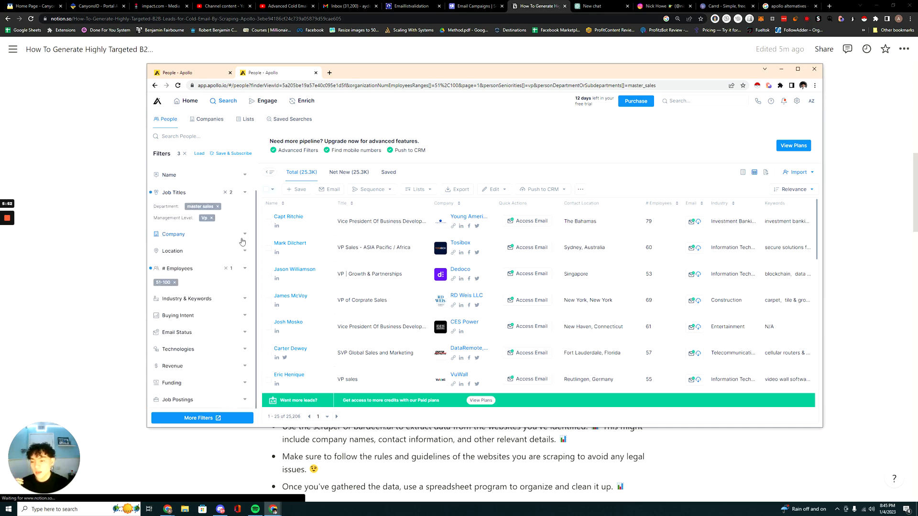
click(243, 251)
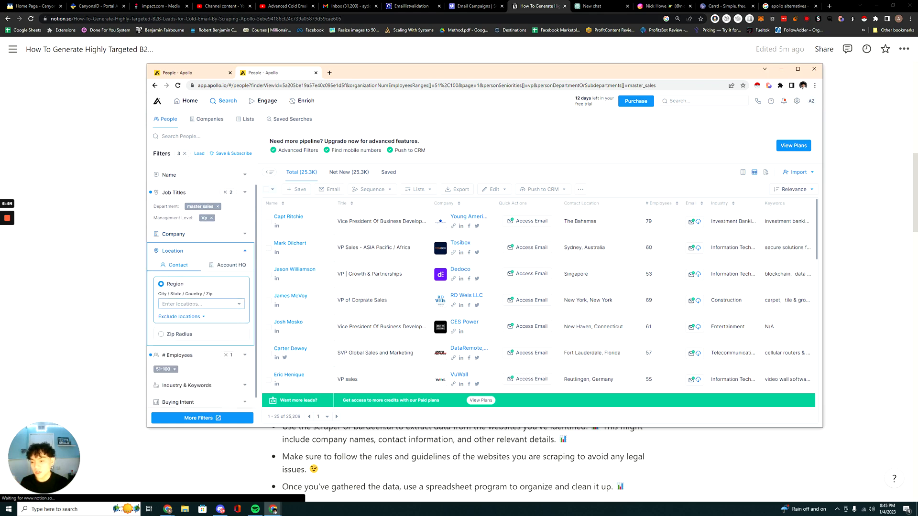
click(198, 304)
text(uni)
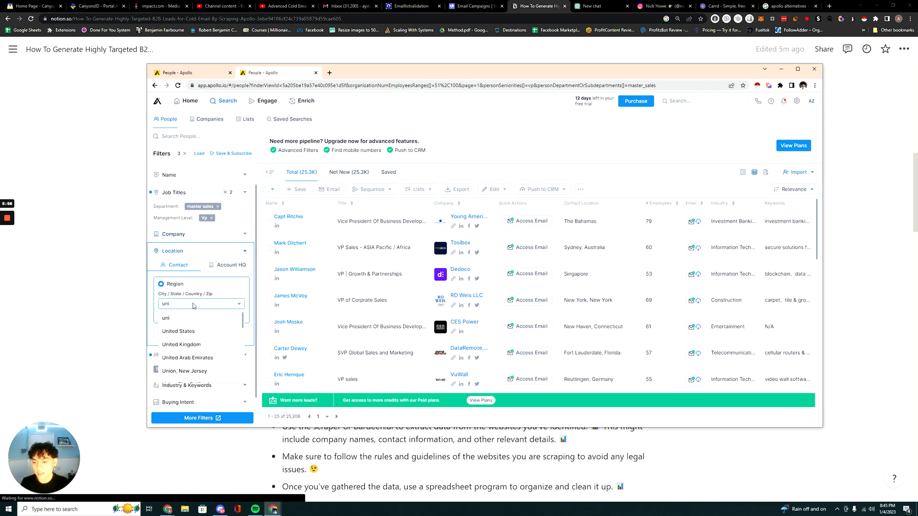
click(193, 330)
Filter the people search by the industries electrical/electronic manufacturing and railroad manufacture.
scroll(242, 273, down, 2)
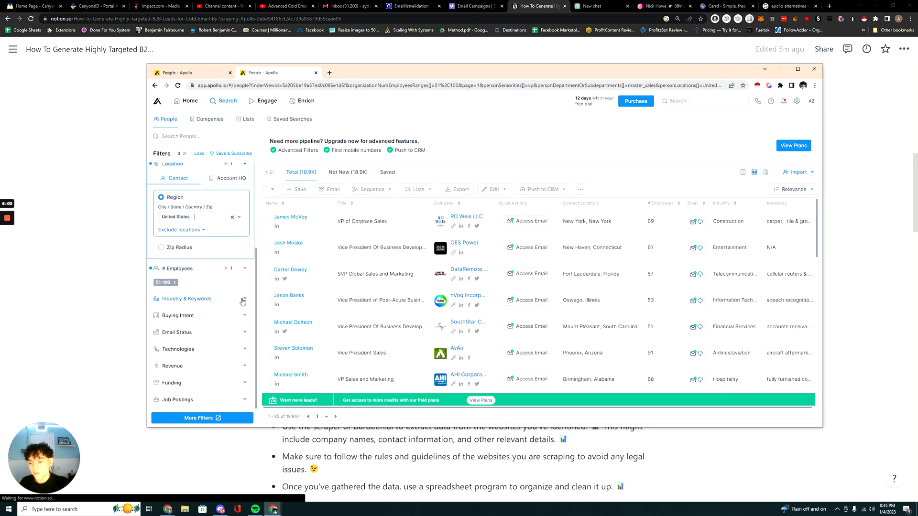
click(242, 300)
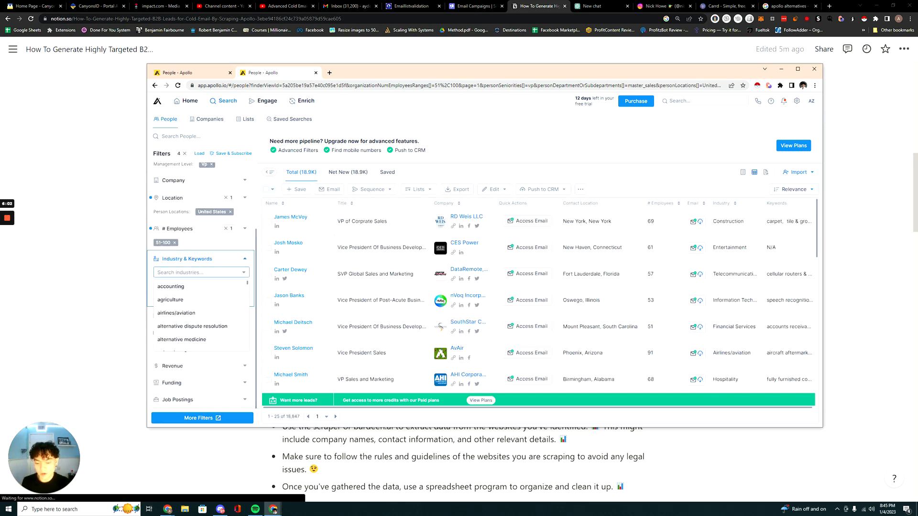
text(manu)
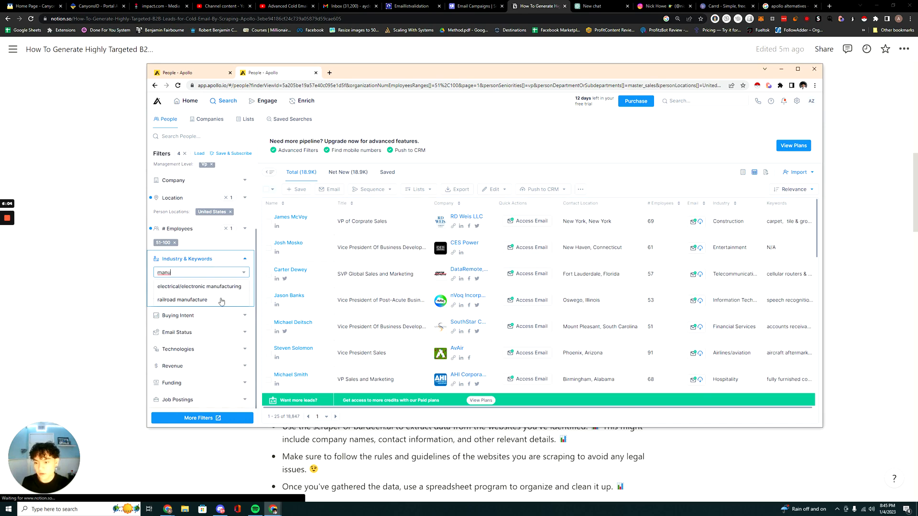
click(218, 288)
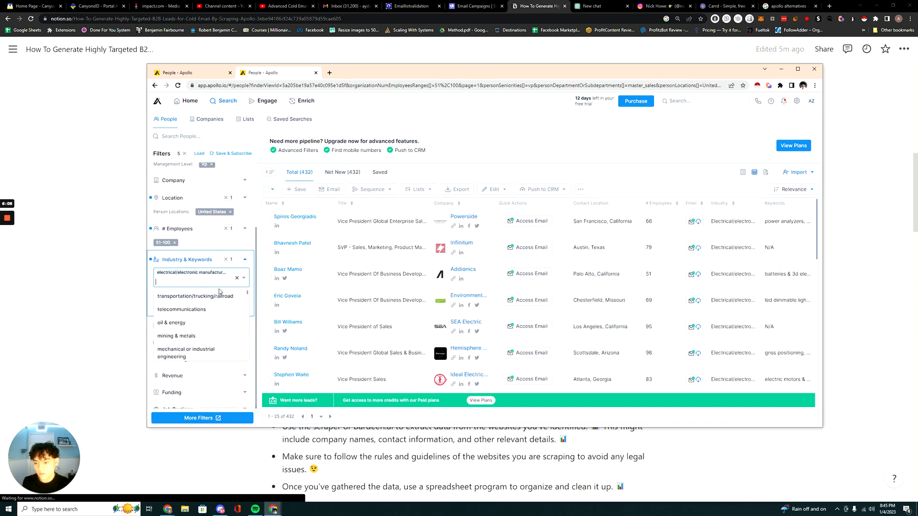
text(ma)
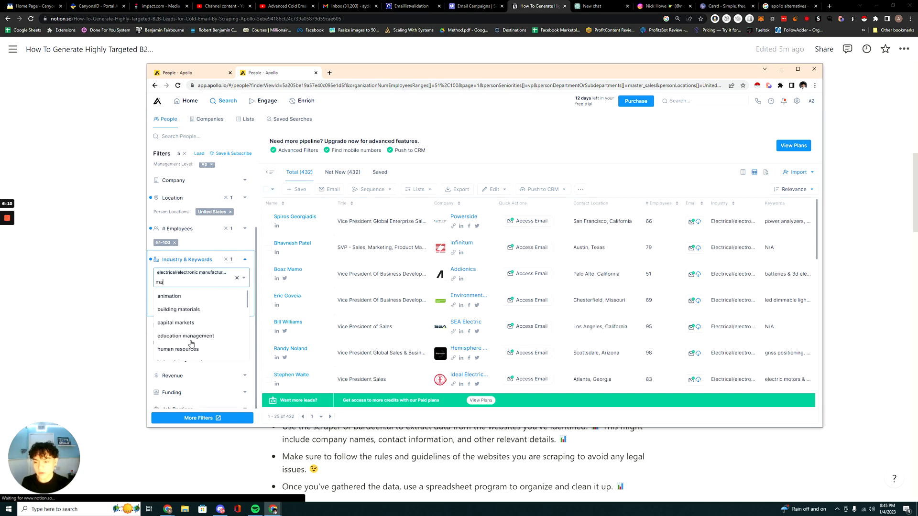
text(nu)
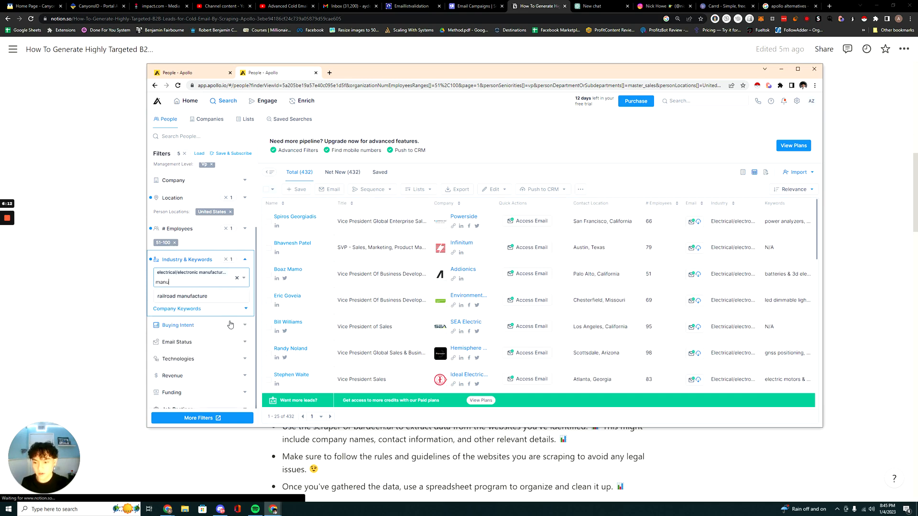
key(BackSpace)
text(u)
click(215, 297)
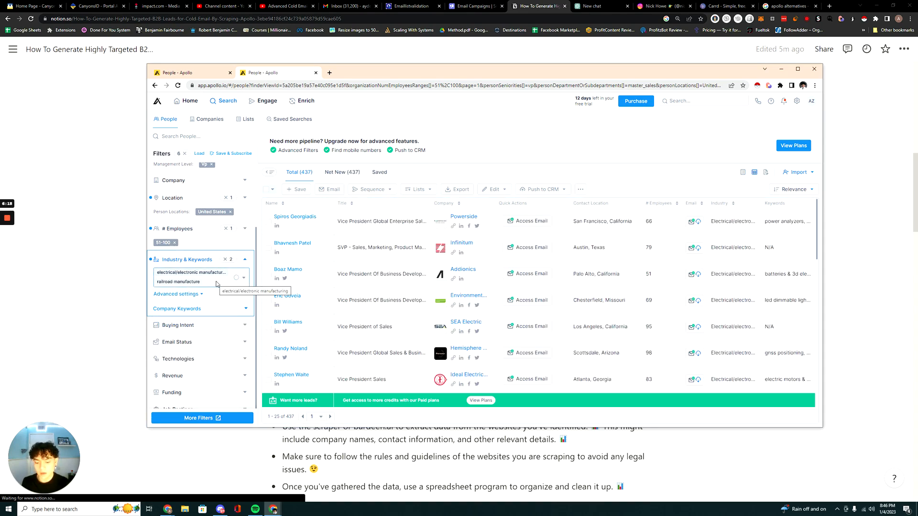
Add building materials to the industries in the people search filter.
scroll(405, 303, down, 1)
scroll(224, 309, up, 1)
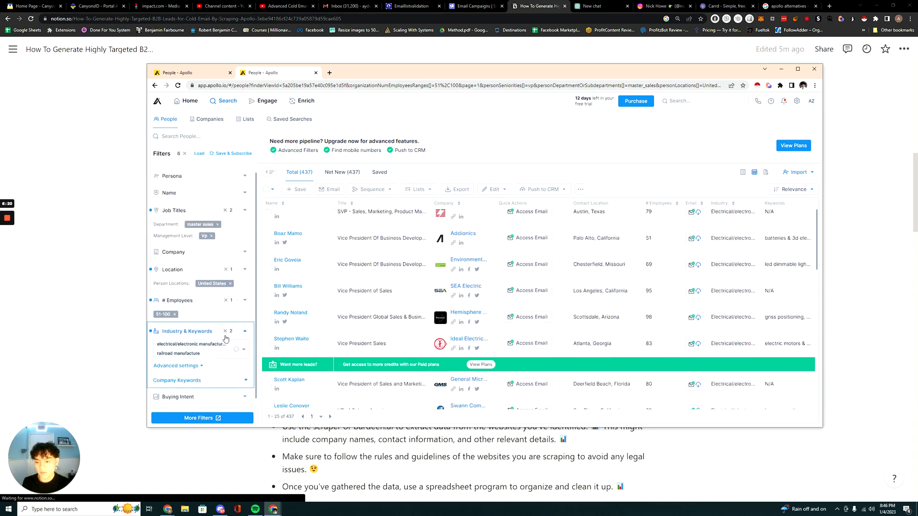
click(215, 320)
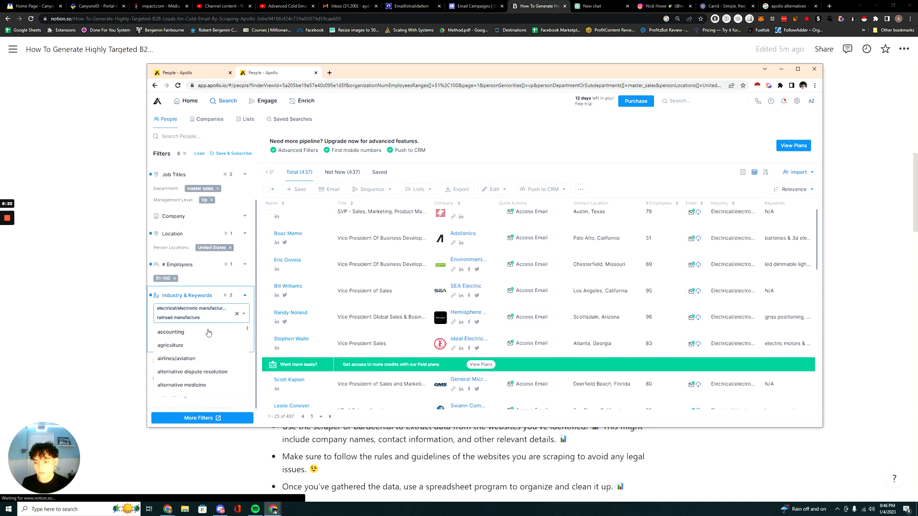
scroll(208, 348, down, 2)
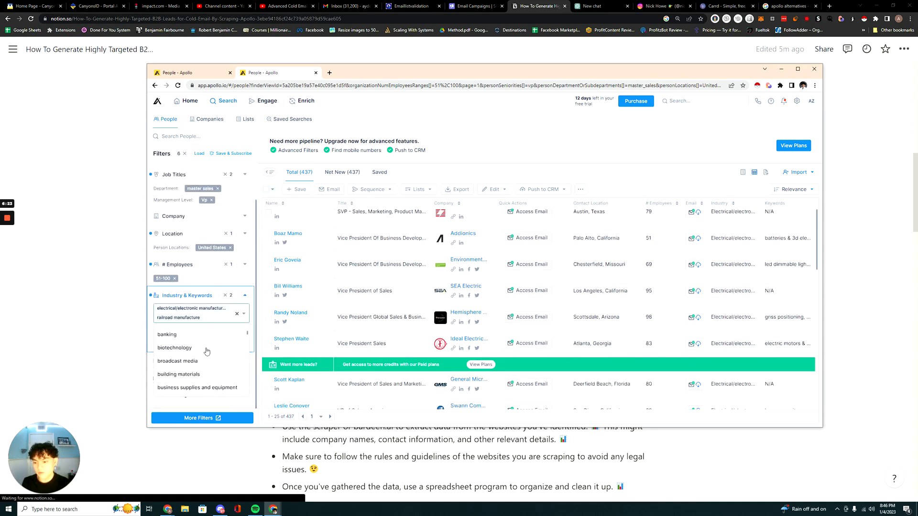
click(221, 375)
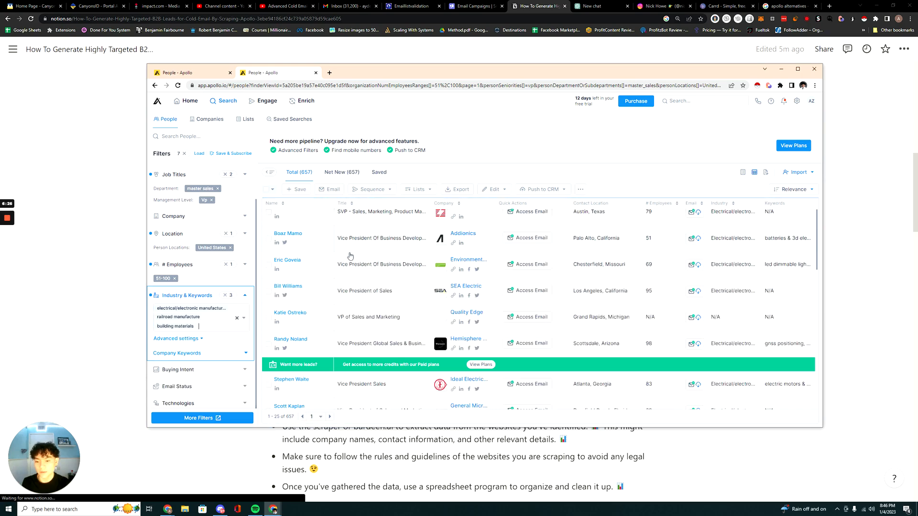
click(222, 329)
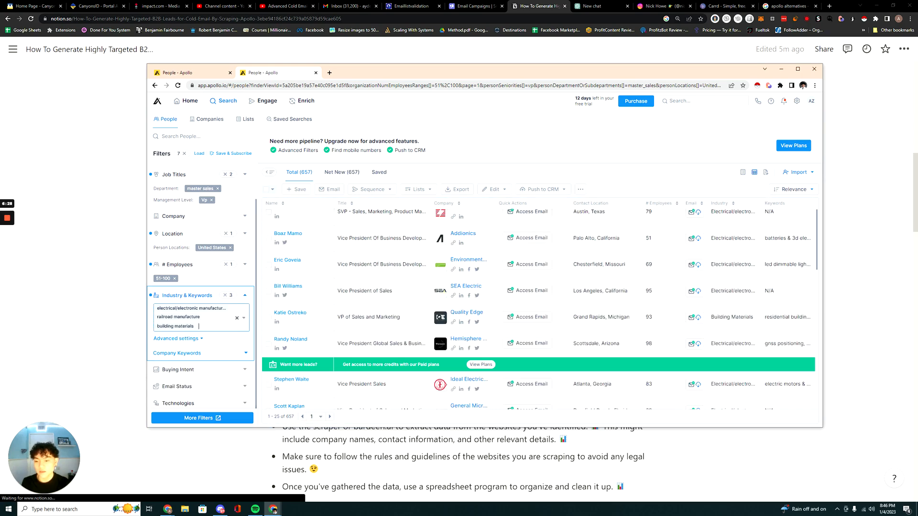
Review the applied job title, location, employee and industry filters along with the resulting people list.
scroll(201, 268, up, 1)
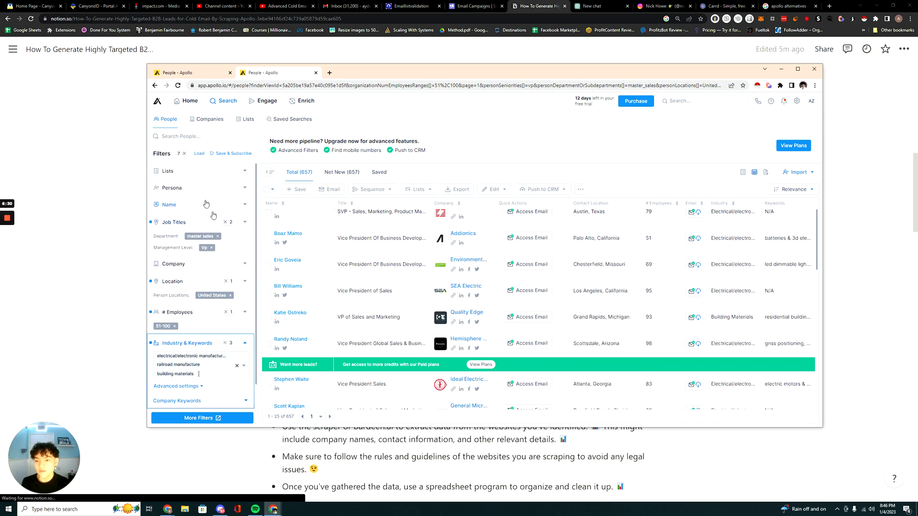
scroll(205, 204, down, 2)
scroll(181, 224, up, 2)
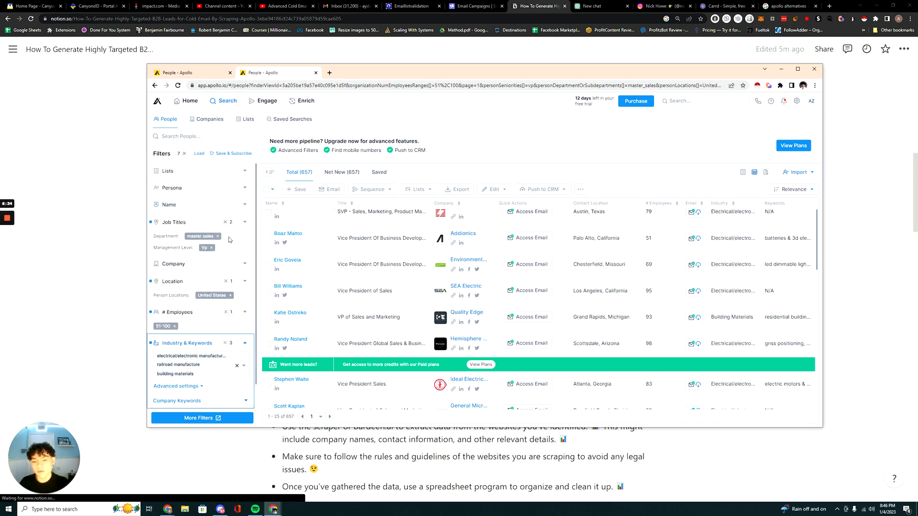
scroll(231, 306, down, 1)
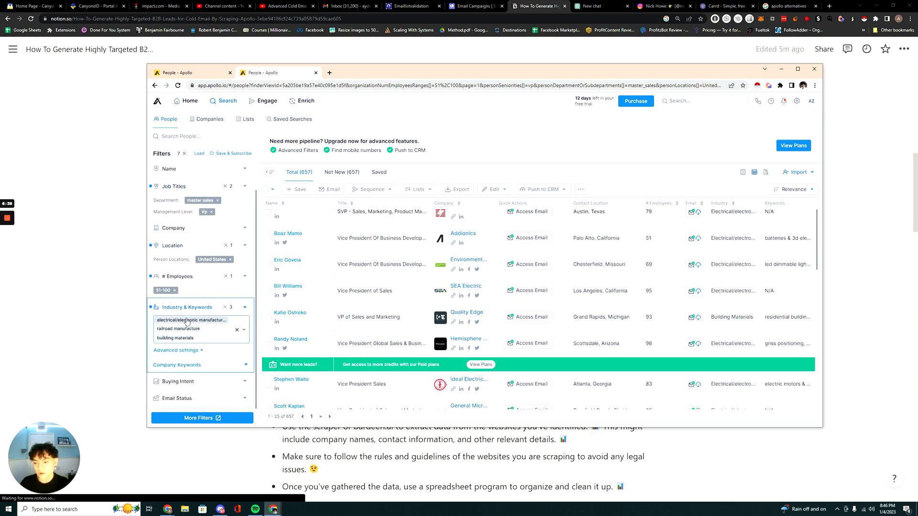
scroll(224, 300, down, 2)
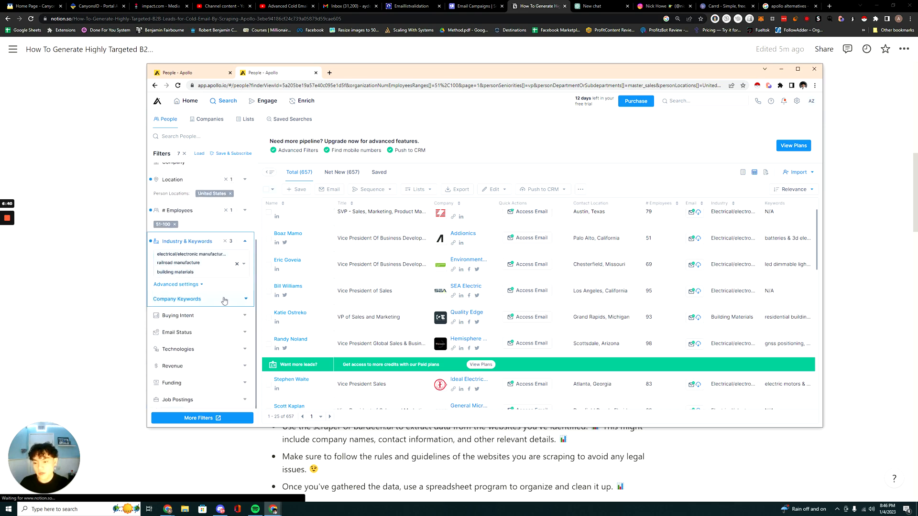
scroll(368, 251, up, 1)
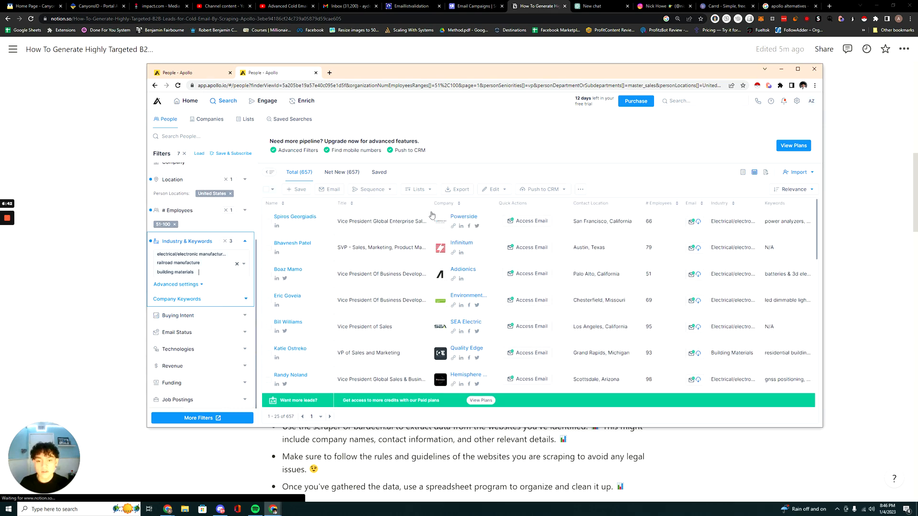
Examine the Revenue filter and the technologies offered in the Technologies filter, then collapse it.
mouse_move(464, 78)
mouse_down()
mouse_move(635, 351)
mouse_move(451, 352)
mouse_move(449, 403)
mouse_move(459, 376)
mouse_move(461, 94)
mouse_up()
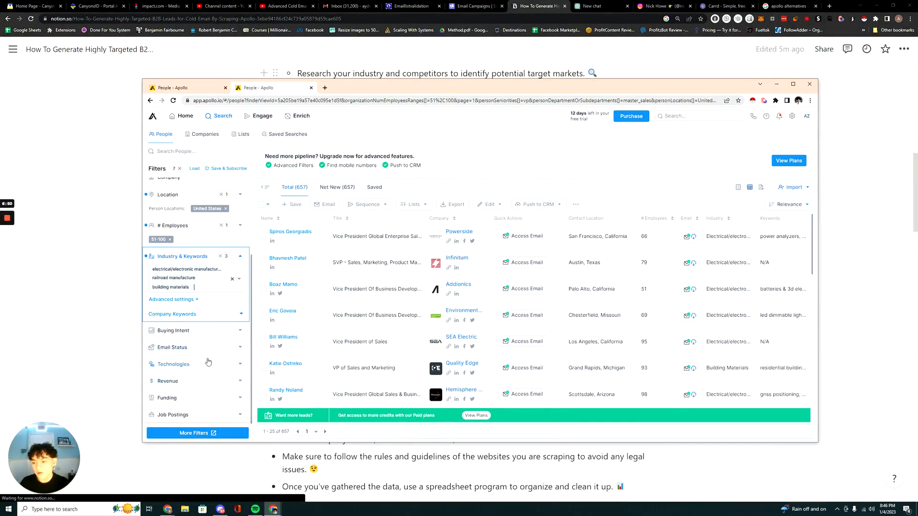
click(194, 387)
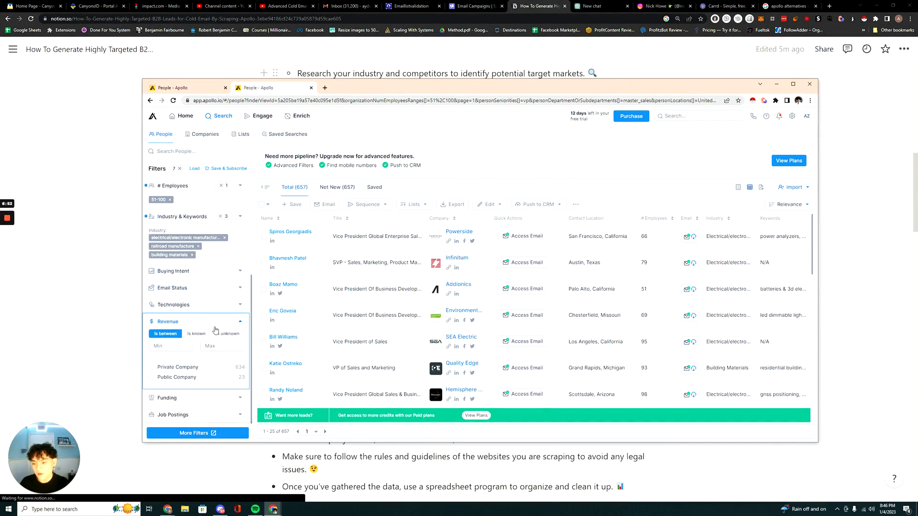
click(207, 306)
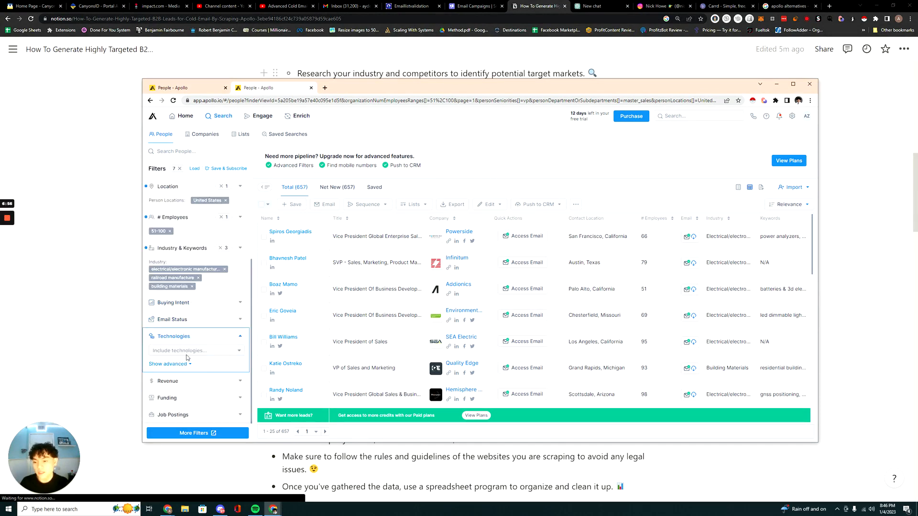
scroll(203, 385, down, 2)
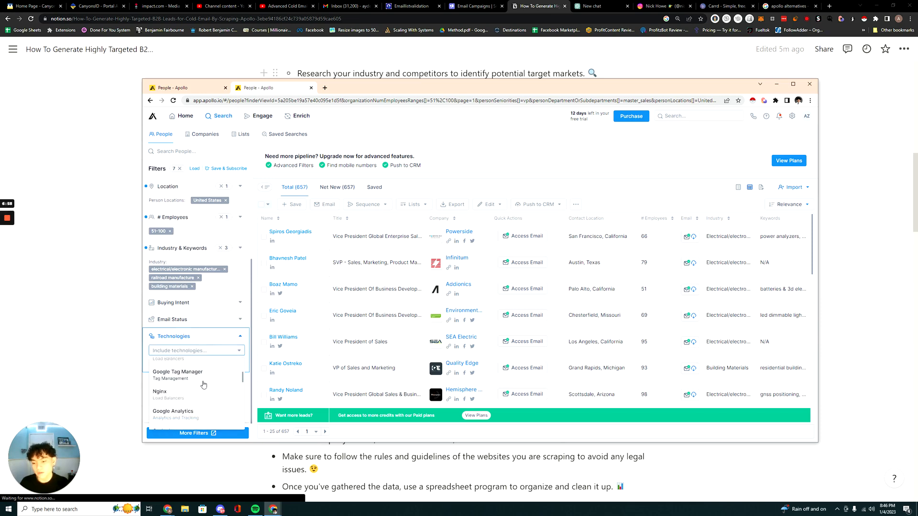
scroll(203, 385, down, 3)
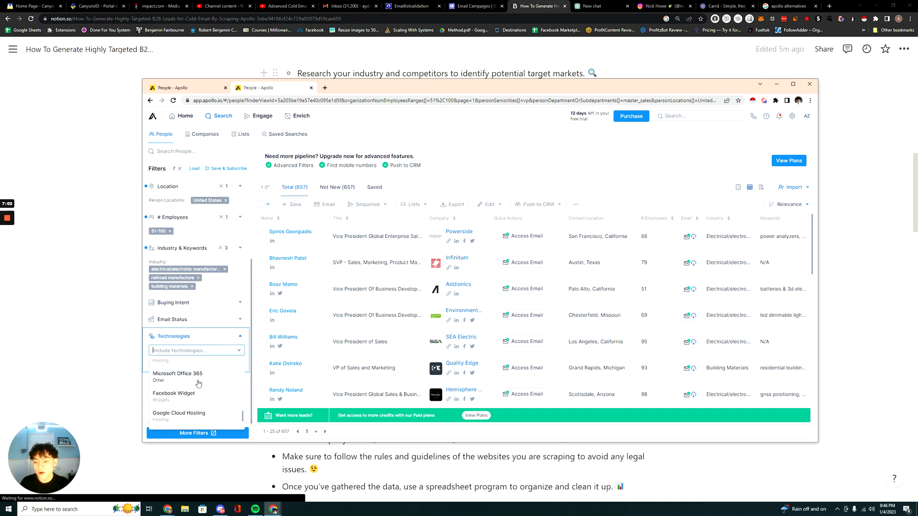
click(240, 337)
Examine the topics available in the Buying Intent filter's Intent Topic Settings, including the Marketing Software group, and close the settings without saving.
click(236, 334)
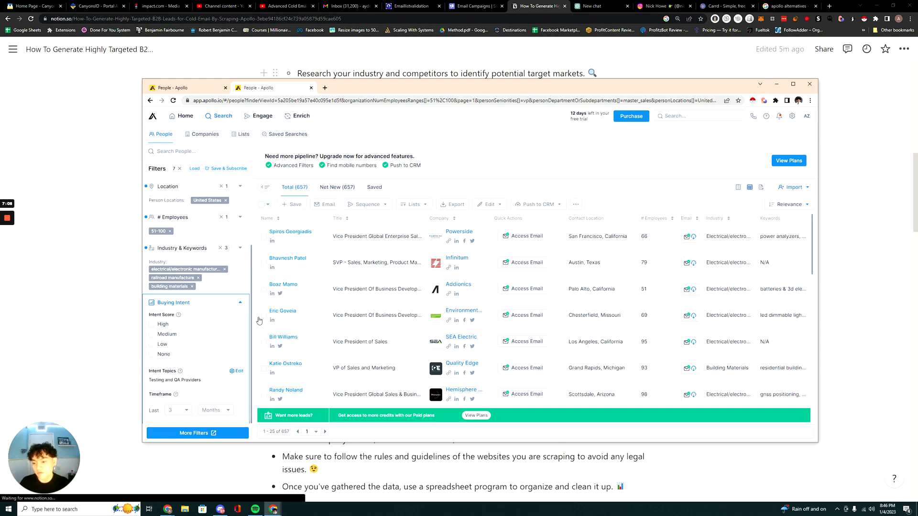
click(237, 371)
scroll(351, 274, down, 10)
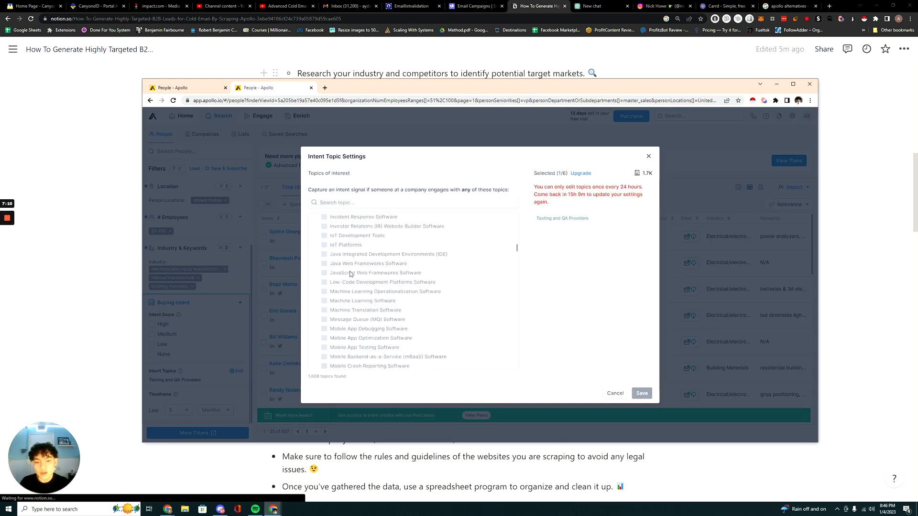
scroll(351, 274, down, 15)
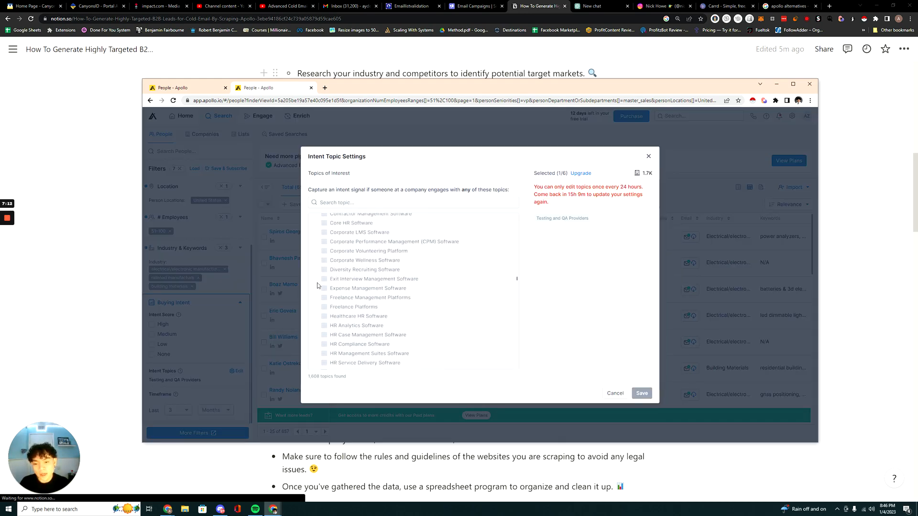
scroll(320, 290, down, 10)
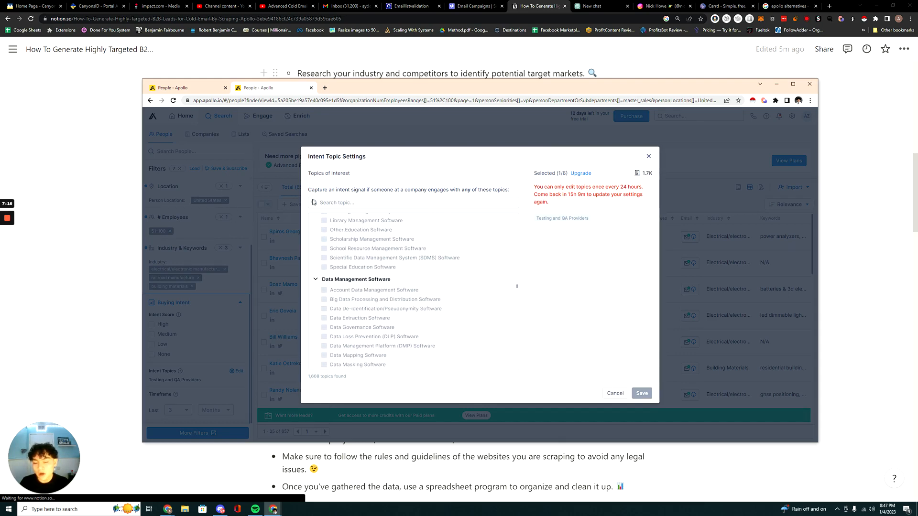
scroll(353, 285, down, 5)
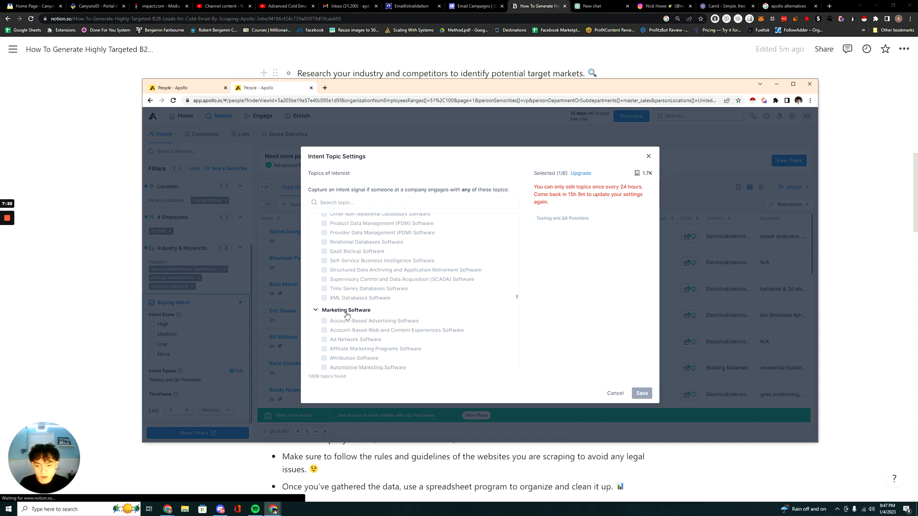
scroll(322, 314, down, 1)
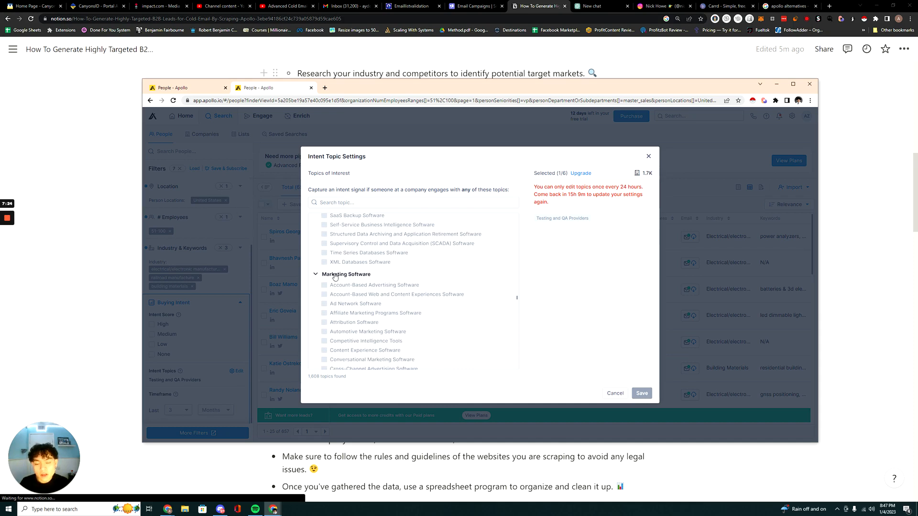
scroll(332, 282, down, 5)
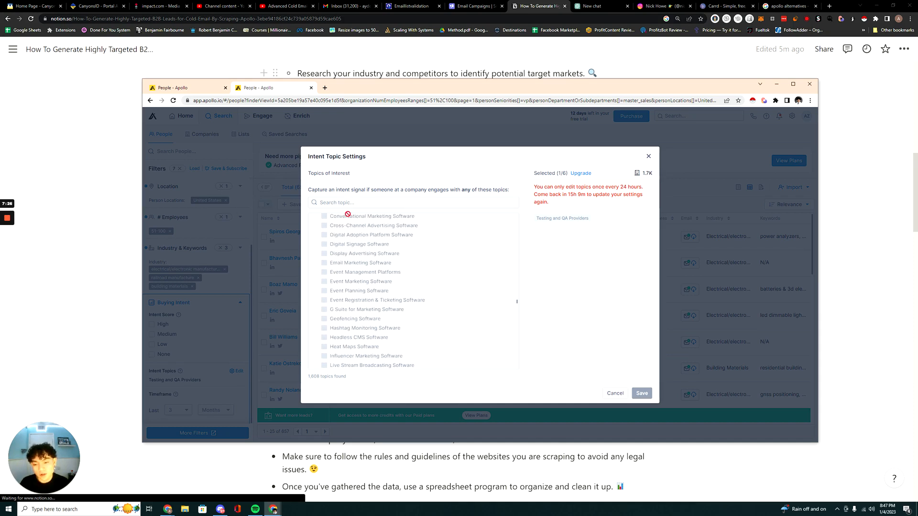
scroll(337, 306, down, 3)
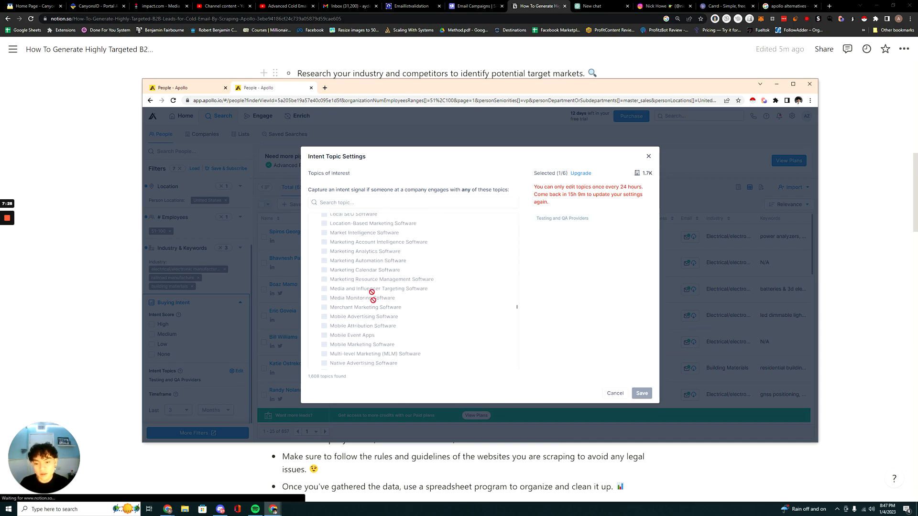
scroll(321, 302, down, 1)
scroll(320, 301, down, 5)
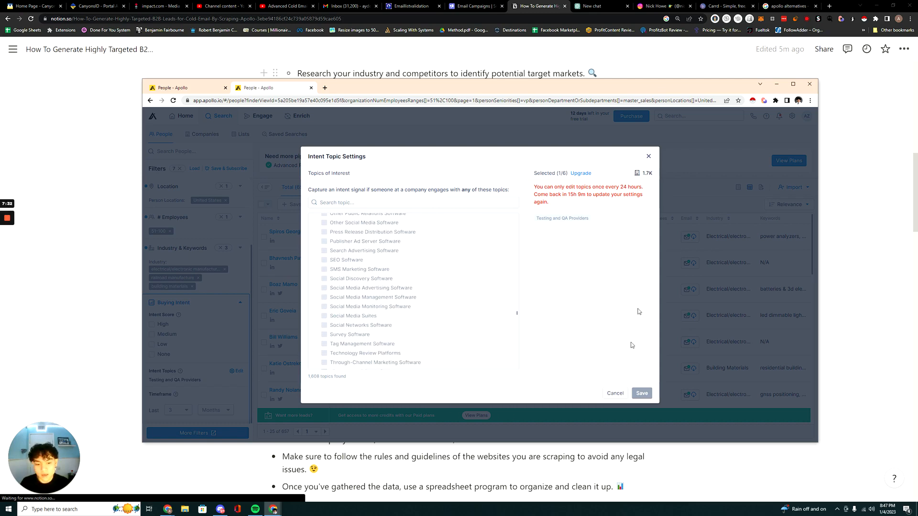
click(648, 156)
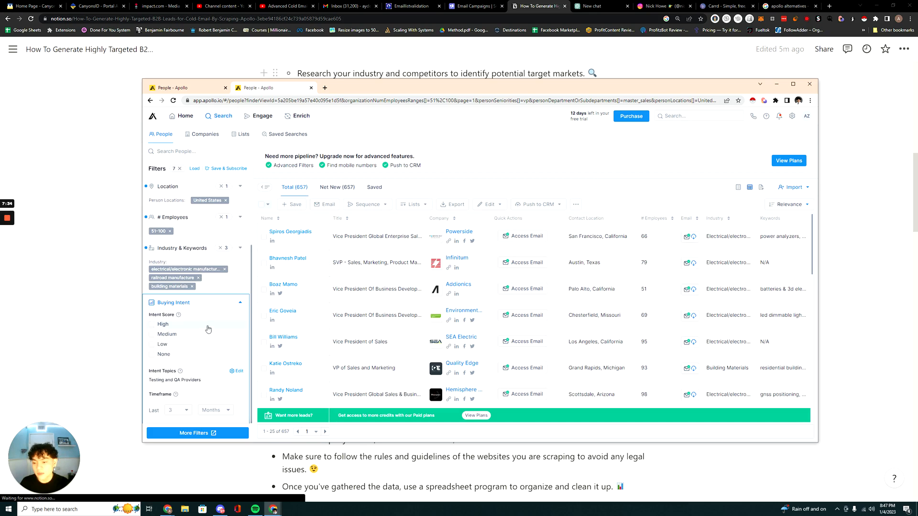
Examine the Job Postings and Funding filter options, then collapse them and look over the filtered people list.
scroll(205, 334, down, 2)
scroll(167, 394, down, 1)
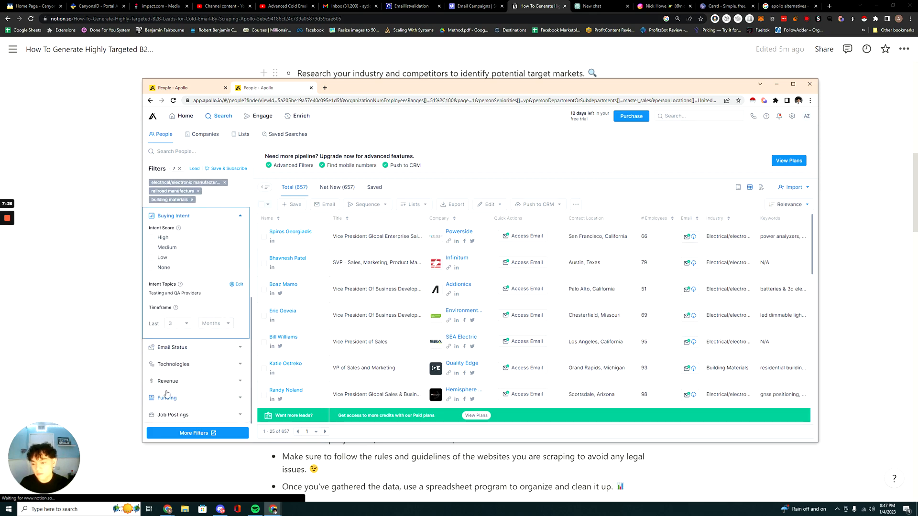
click(209, 417)
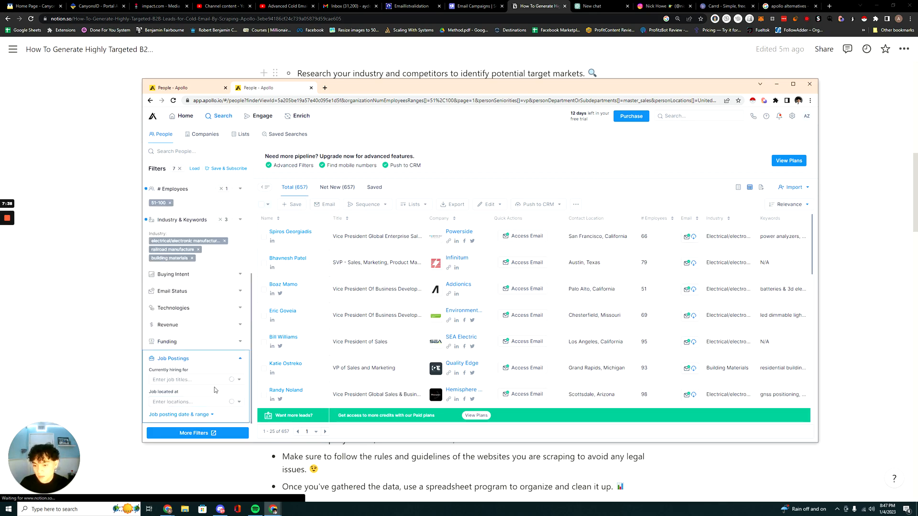
click(203, 347)
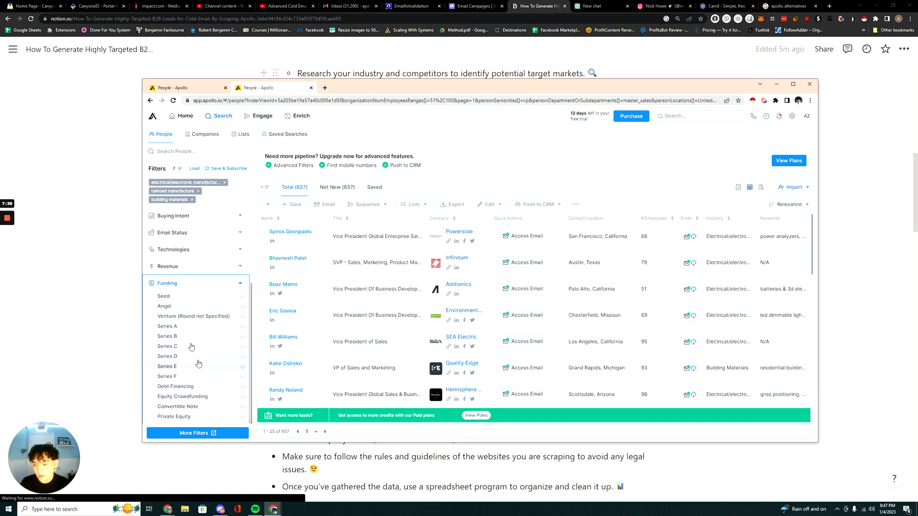
click(210, 283)
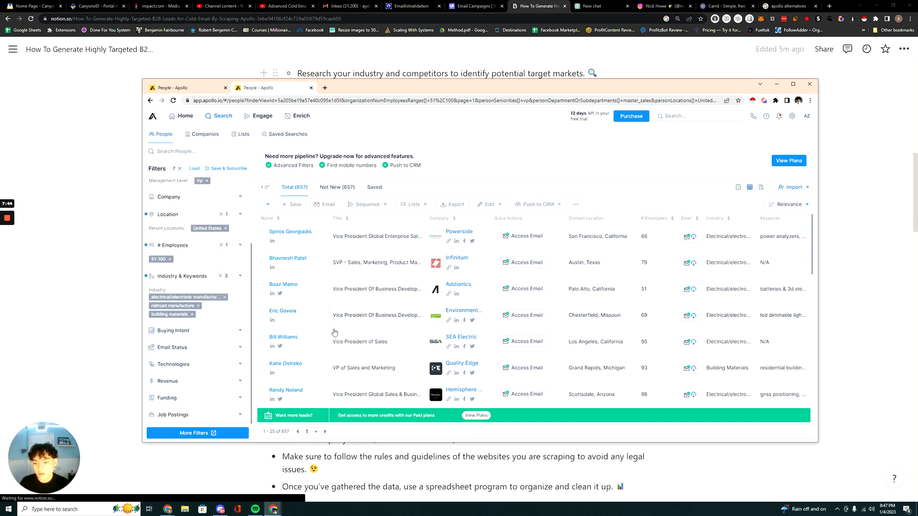
scroll(363, 355, down, 10)
scroll(363, 354, up, 10)
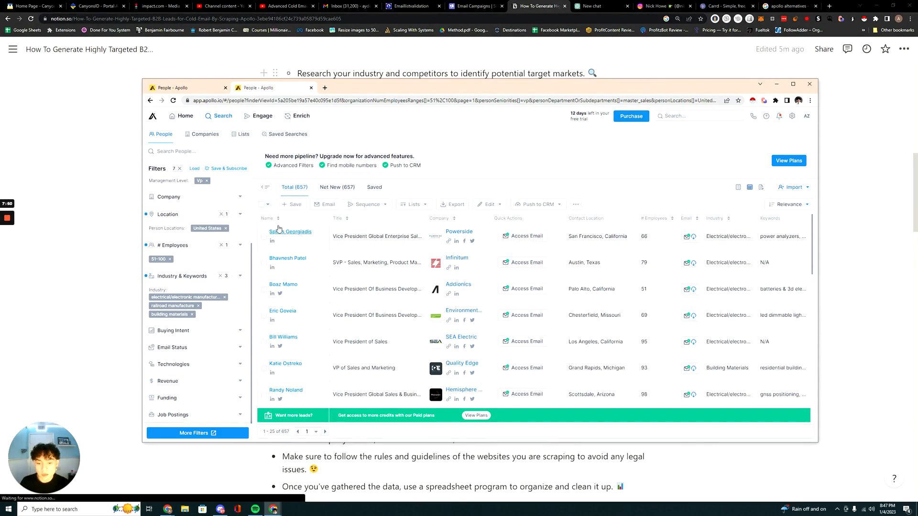
Compare the features of the available Apollo upgrade plans and return to the people search.
click(624, 117)
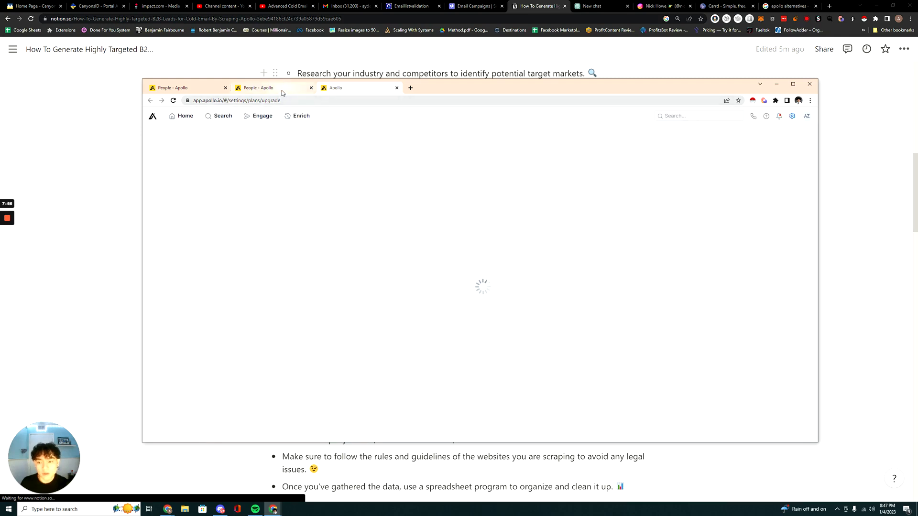
scroll(478, 263, down, 4)
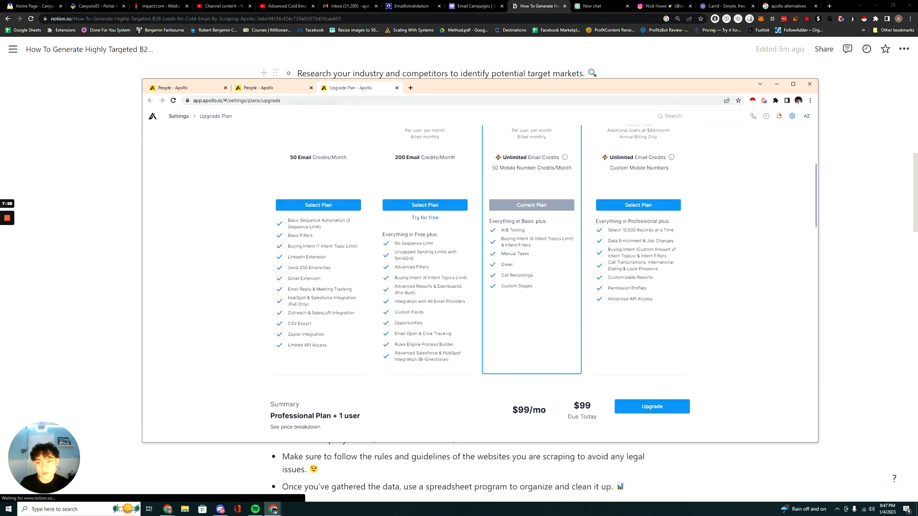
click(268, 88)
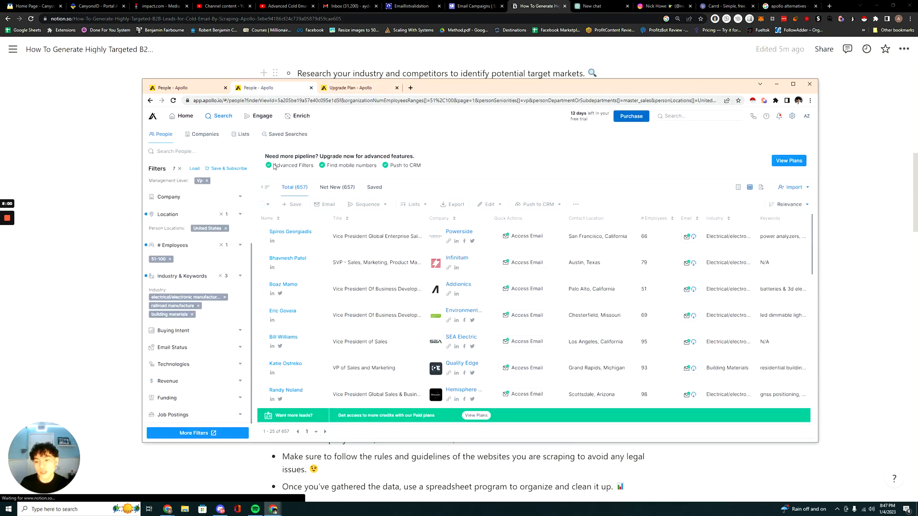
Look through the people results to the second page and go back to the first page.
scroll(284, 383, down, 5)
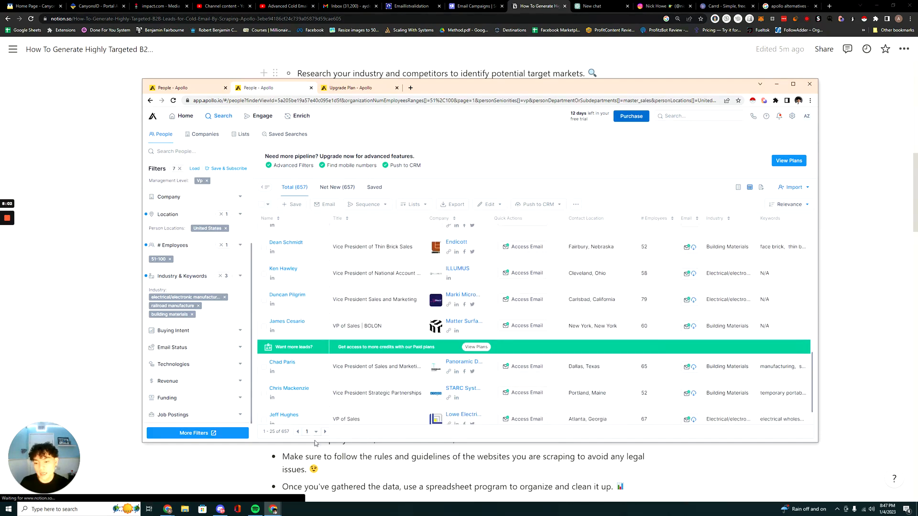
click(324, 432)
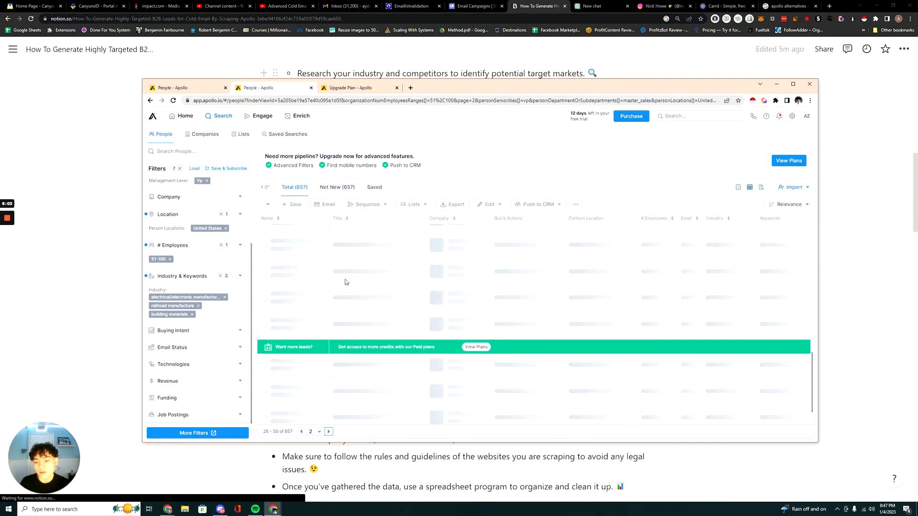
click(302, 431)
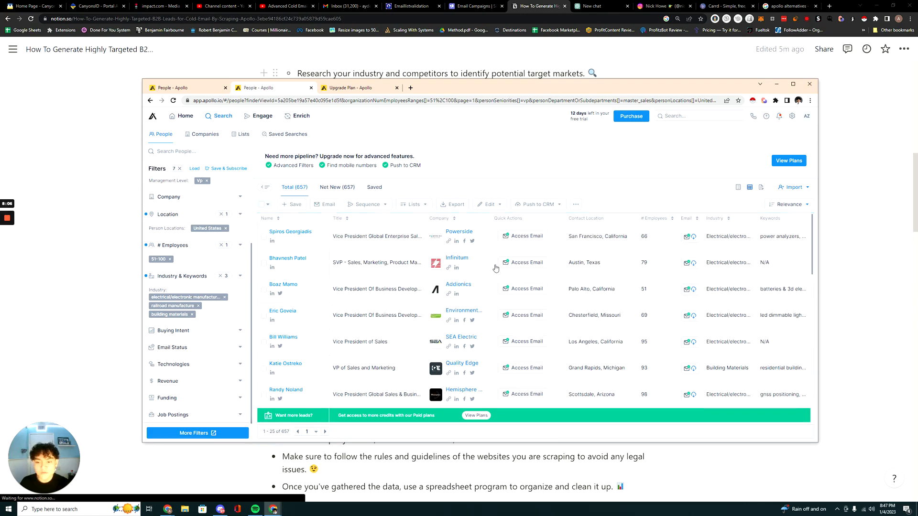
Set the Apollo window aside and highlight the "Using a Scraper or Bardeen to Get Spreadsheet Data" heading in the Notion notes.
drag(528, 94, 508, 85)
click(755, 76)
scroll(456, 287, down, 3)
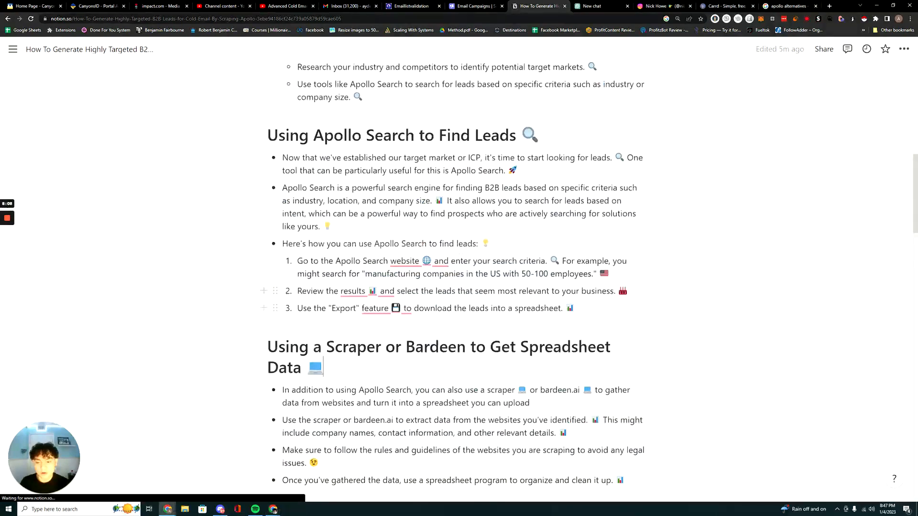
scroll(323, 266, up, 1)
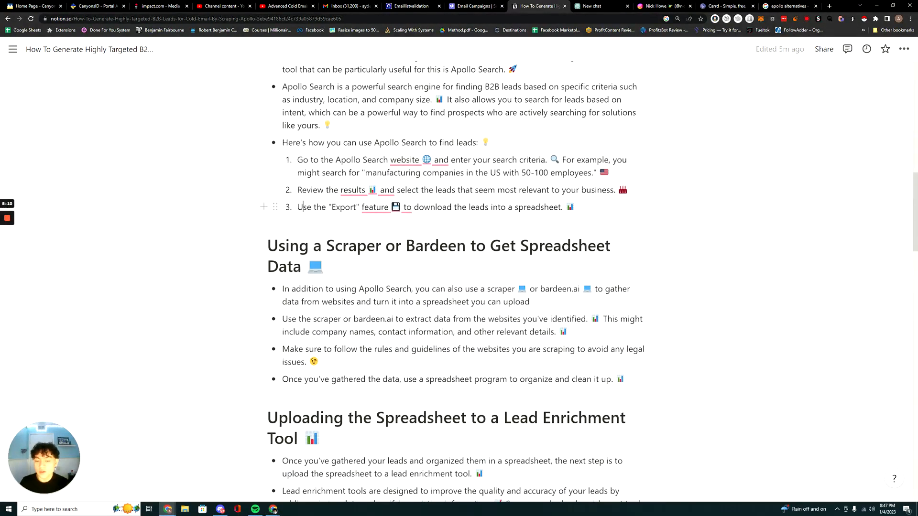
drag(566, 207, 297, 207)
click(324, 266)
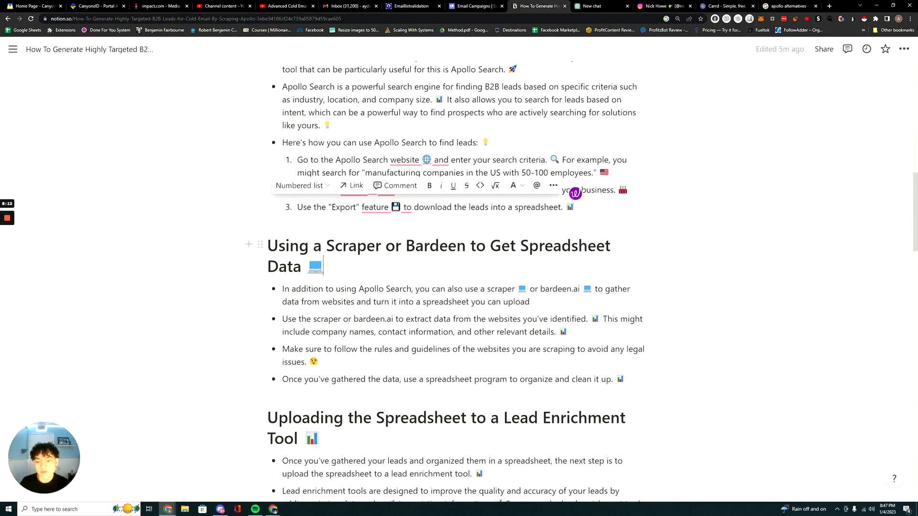
drag(268, 246, 345, 284)
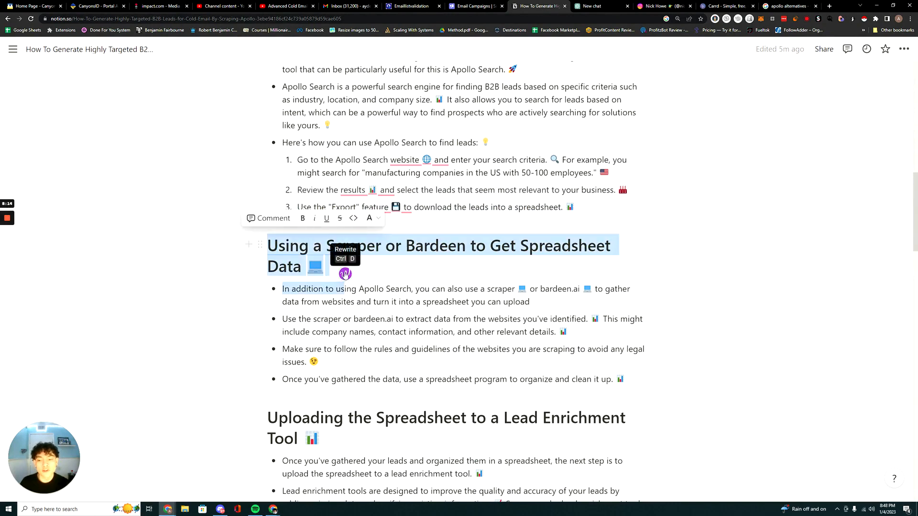
click(330, 266)
drag(268, 245, 325, 271)
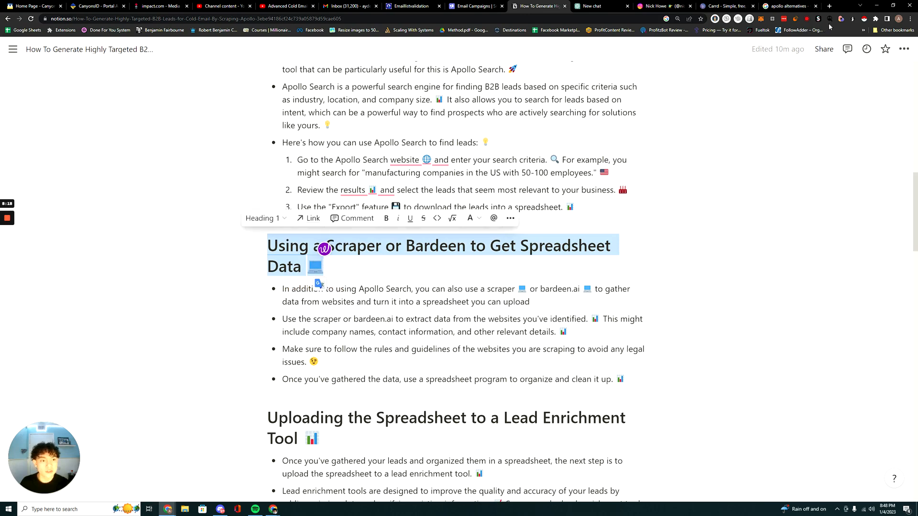
Show the Instant Data Scraper extension on the notes page, close its window and clear the heading selection.
click(864, 19)
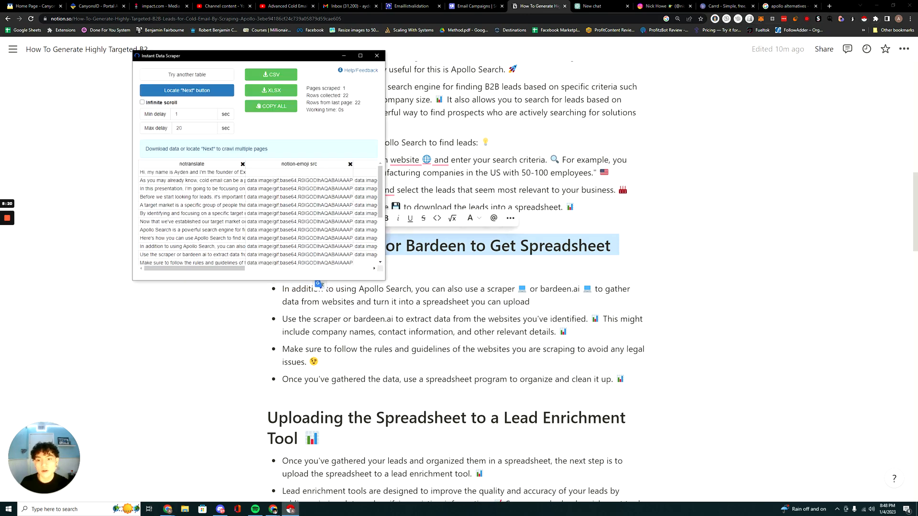
click(376, 56)
click(323, 266)
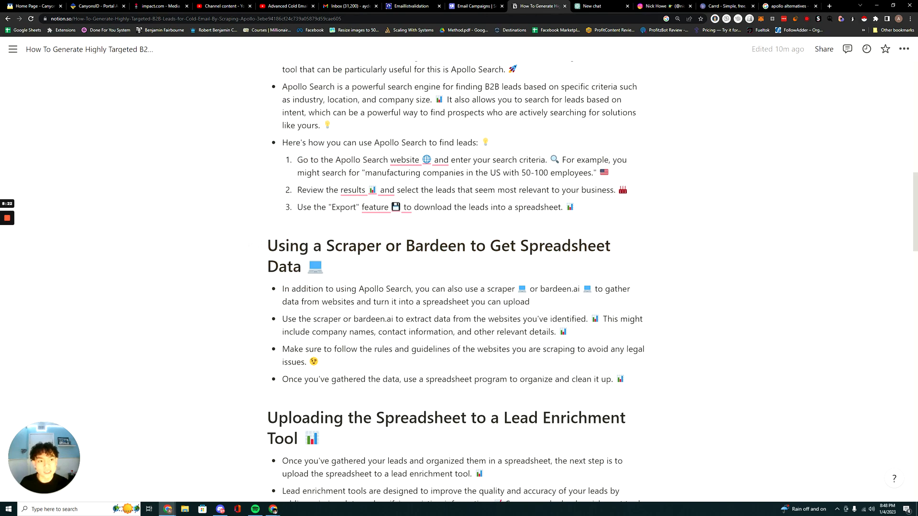
Switch from the Notion notes to the Apollo people search window and open the Bardeen extension.
scroll(455, 282, down, 1)
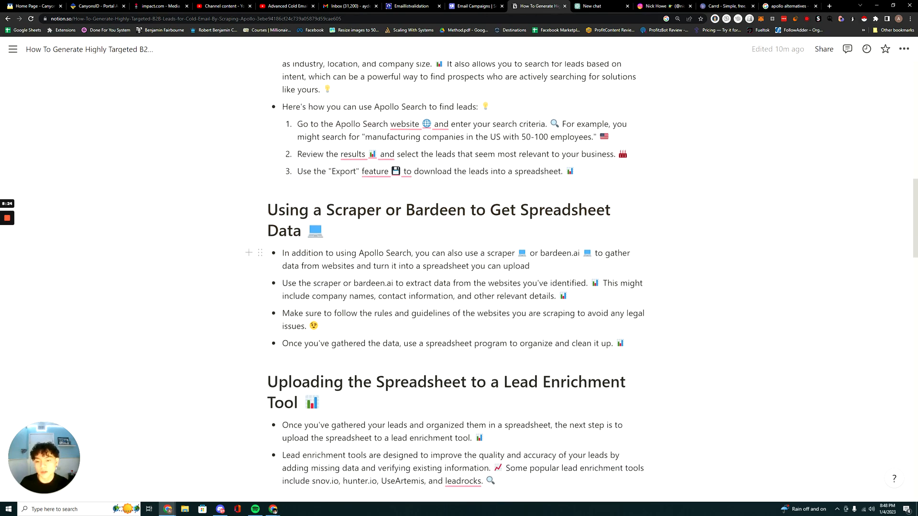
mouse_move(273, 509)
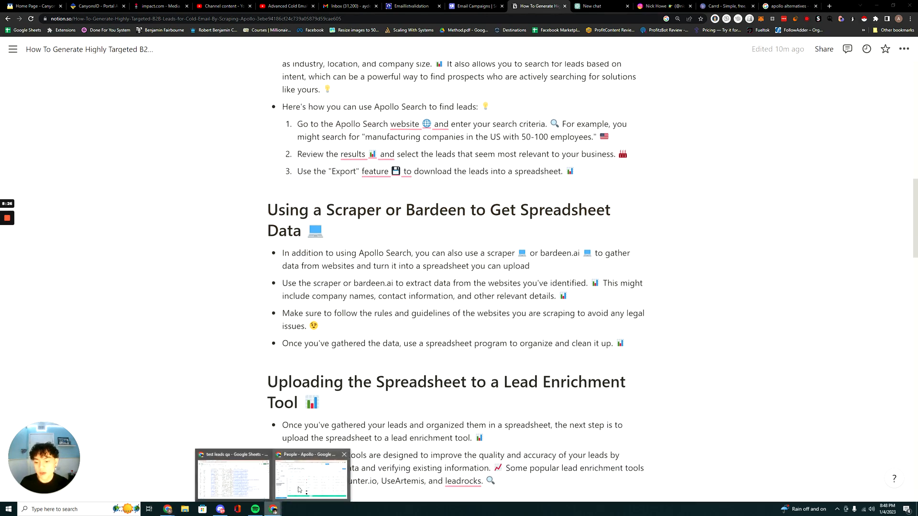
click(306, 473)
click(773, 76)
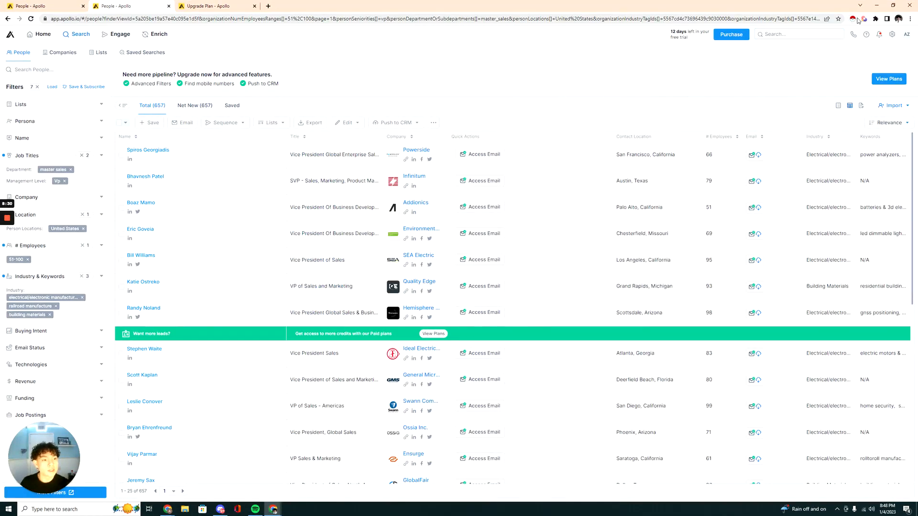
click(863, 18)
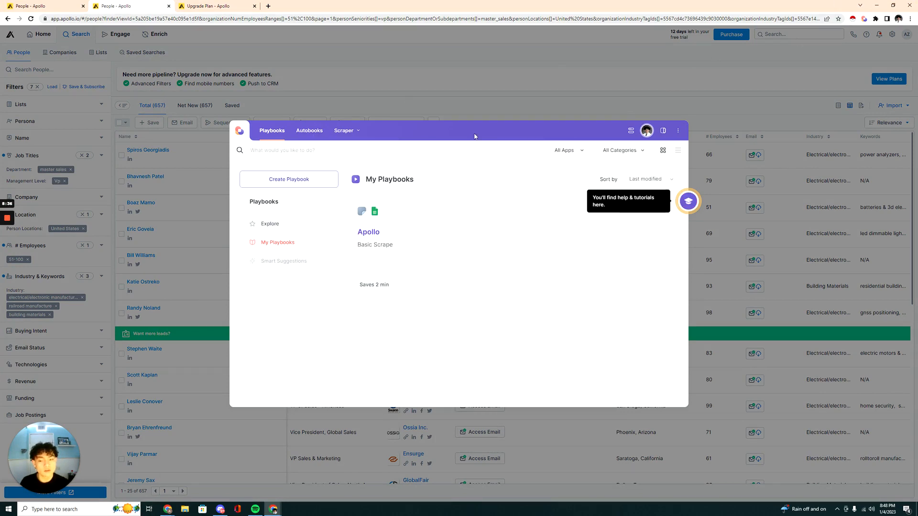
Create a new Bardeen playbook with the "Scrape data on active tab" action.
click(307, 180)
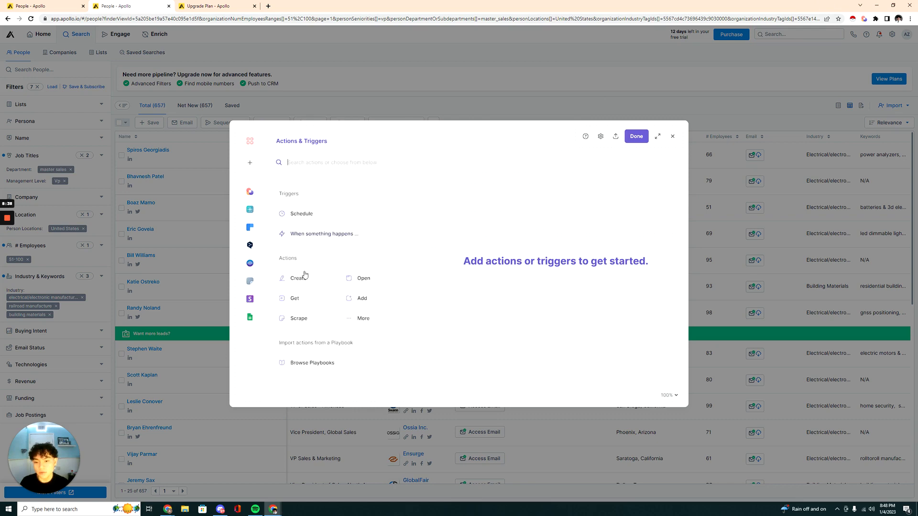
click(300, 318)
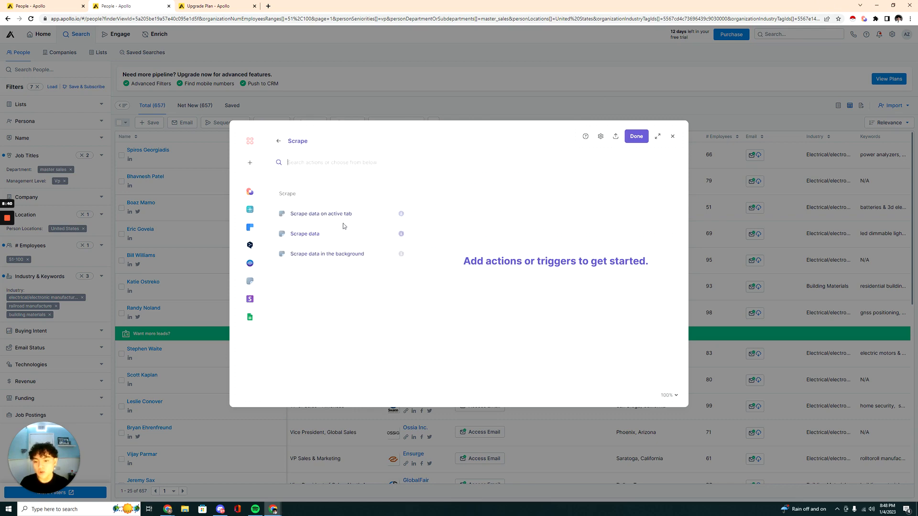
click(351, 215)
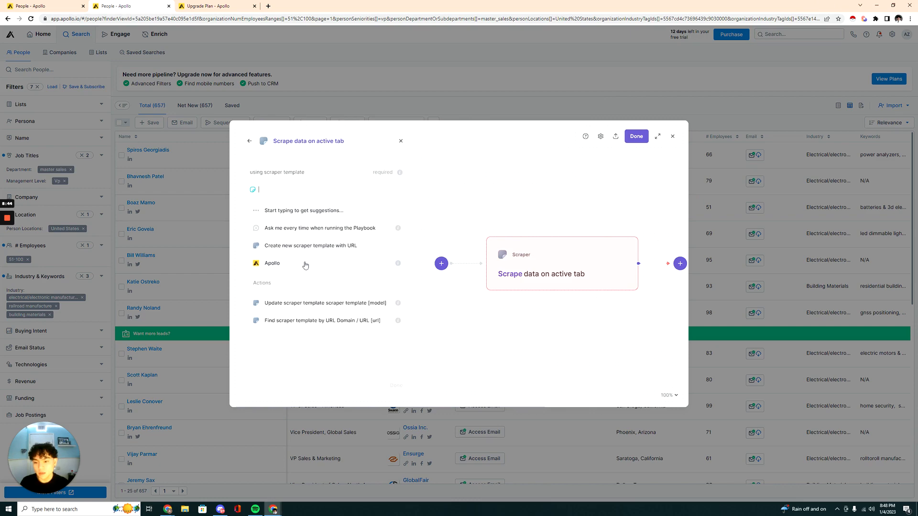
Close the duplicate Apollo tab and create a new scraper template for the focused "People - Apollo" page.
click(316, 247)
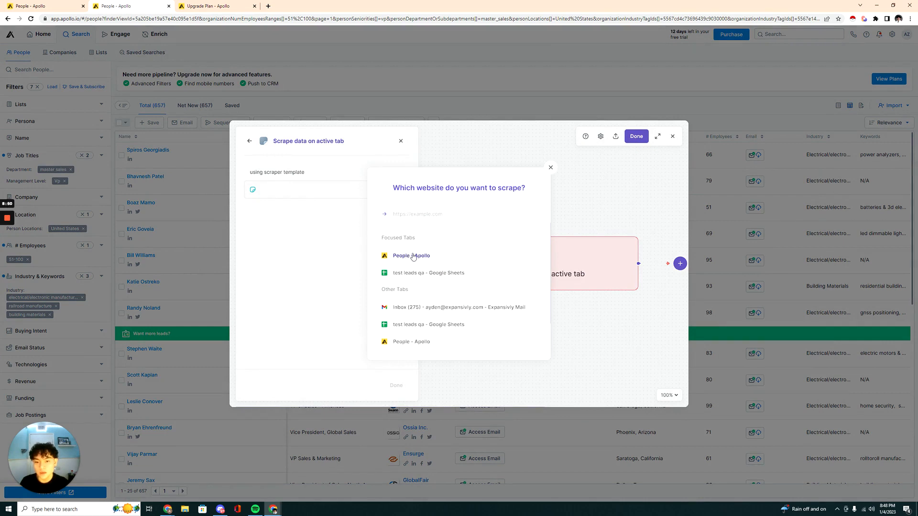
click(84, 7)
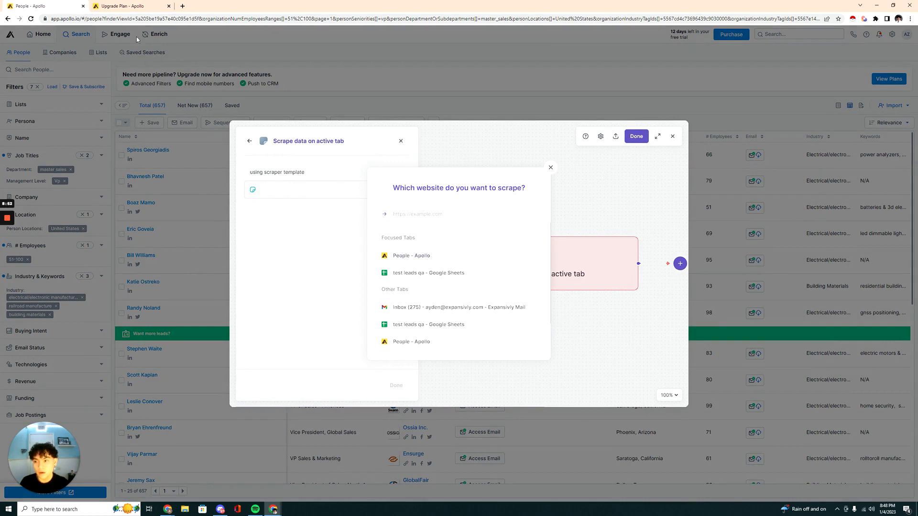
click(551, 168)
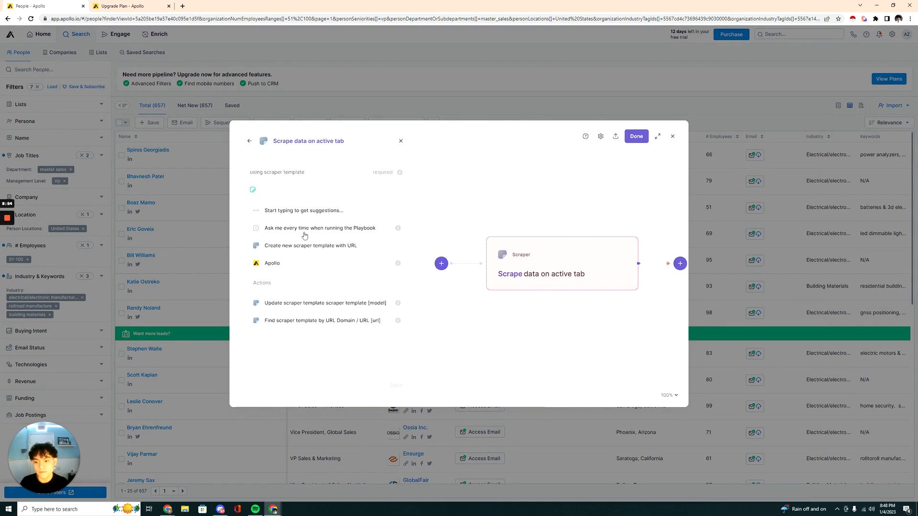
click(317, 245)
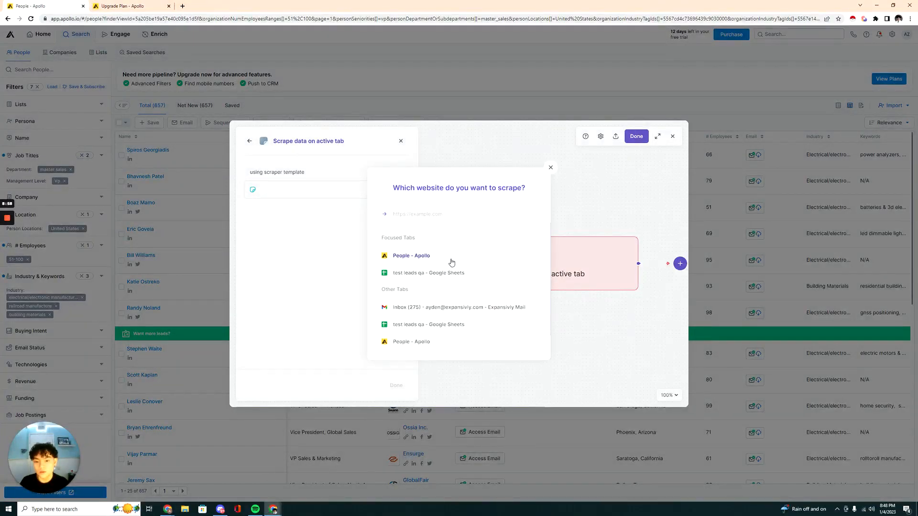
click(451, 262)
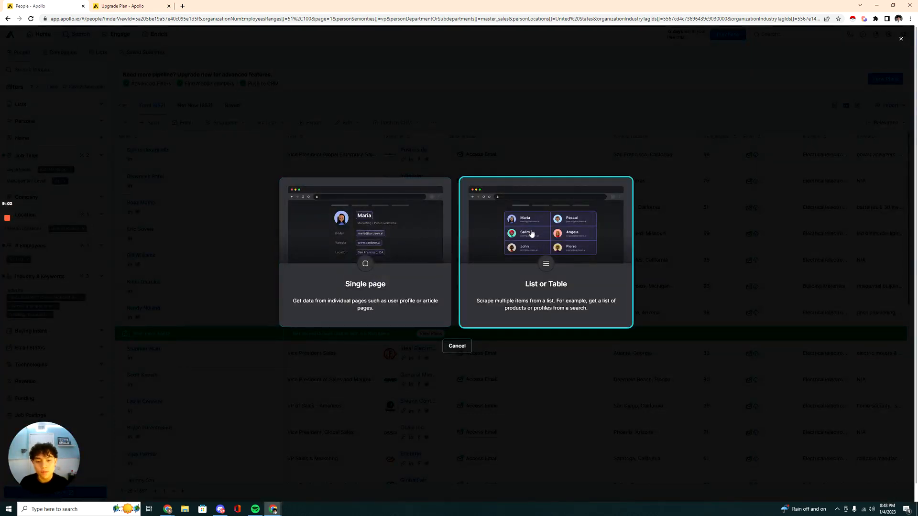
Set the scraper type to List or Table, name the template "Apollo YT" and start building it.
click(532, 233)
key(ctrl+a)
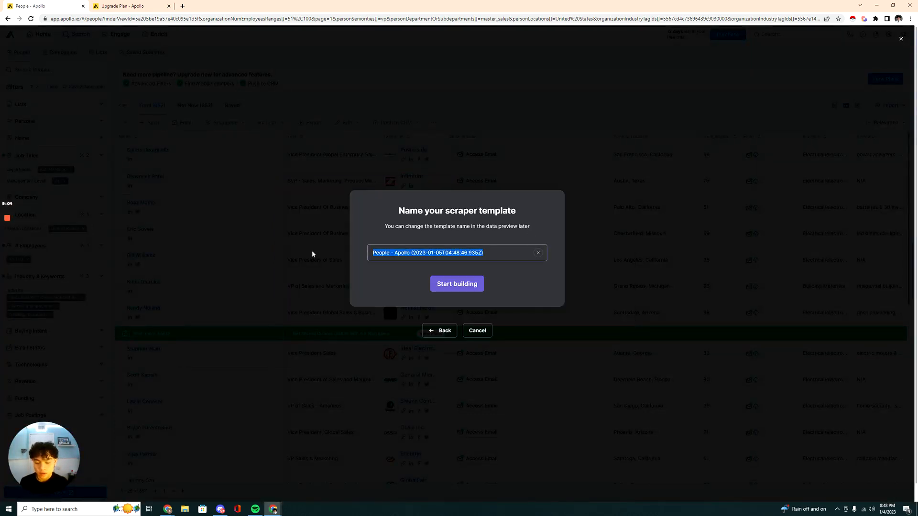
text(Apollo Yt)
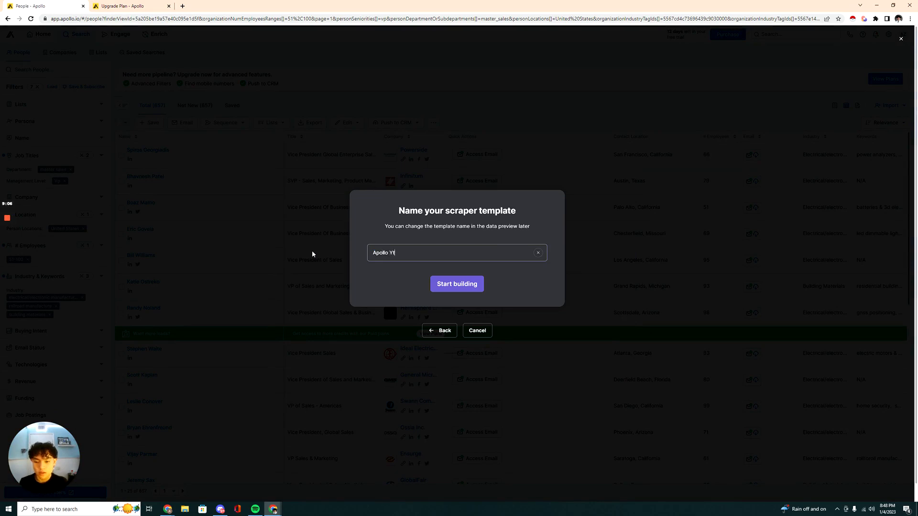
text(T)
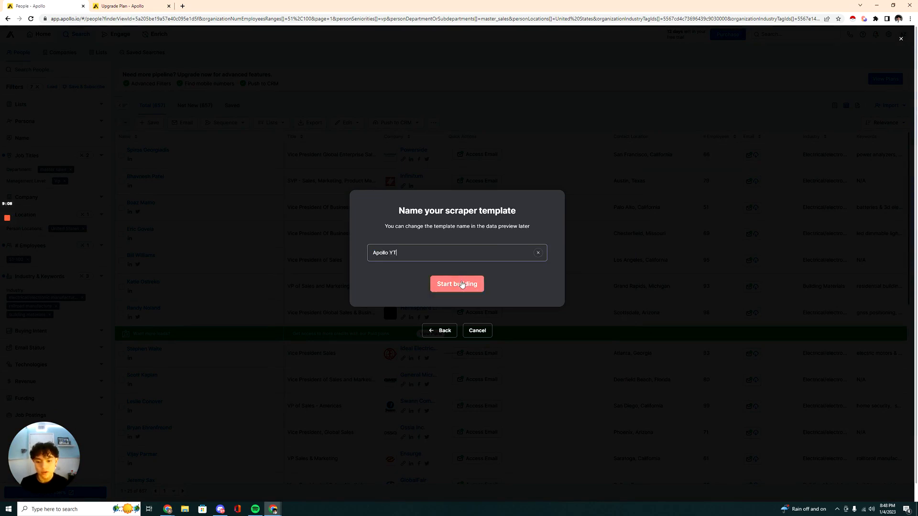
click(458, 284)
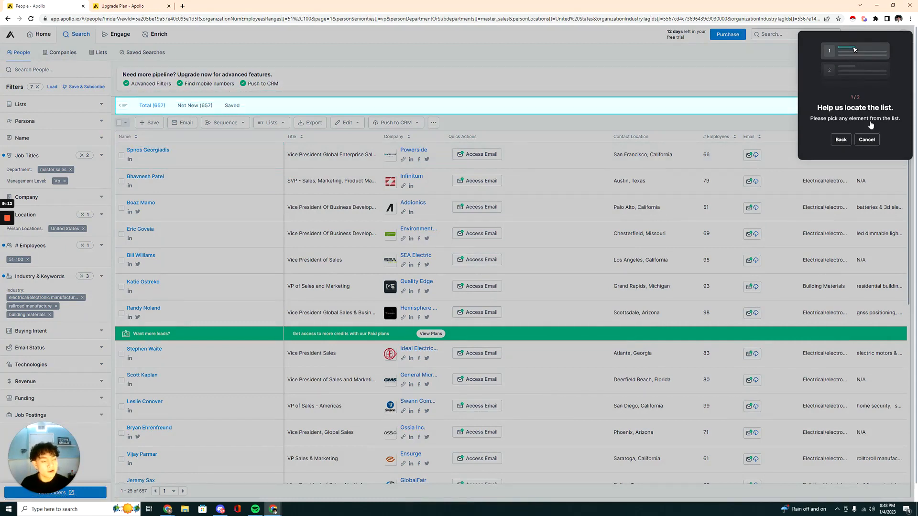
Locate the list for the scraper by picking contact names in the results, choosing manual configuration instead of table detection.
click(157, 154)
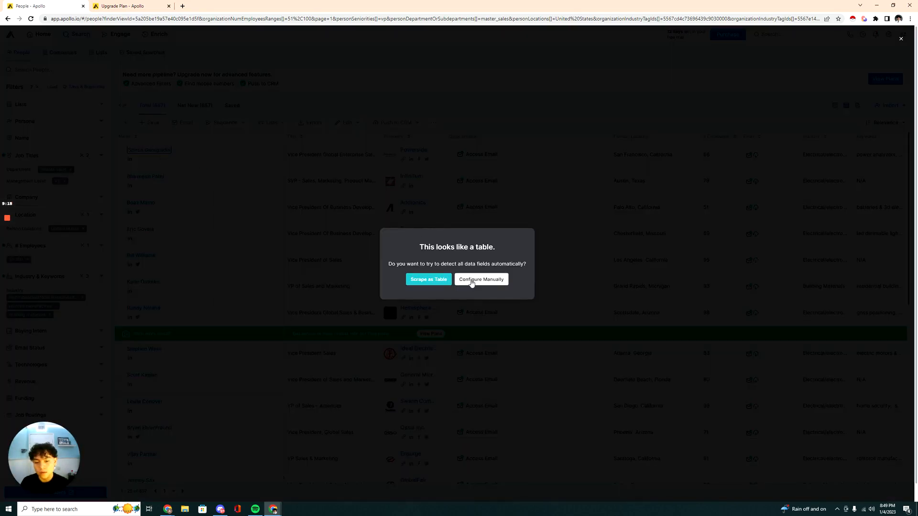
click(487, 284)
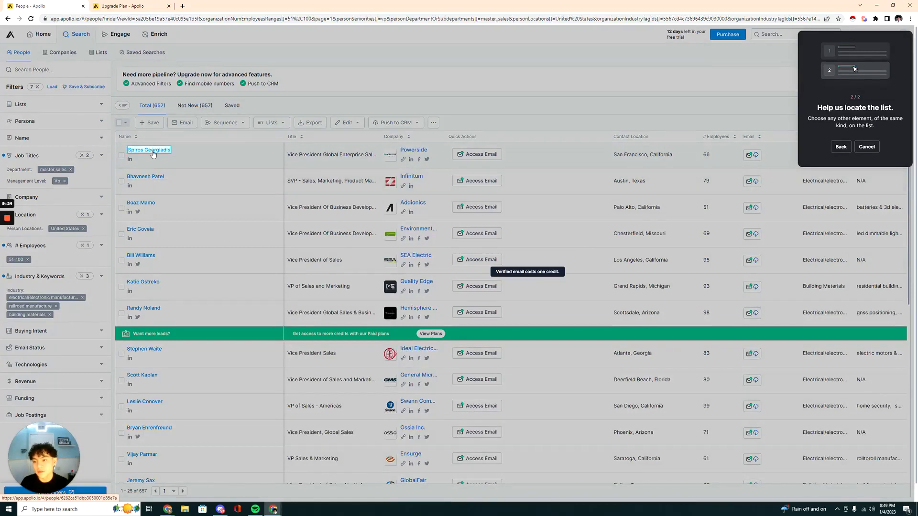
click(152, 153)
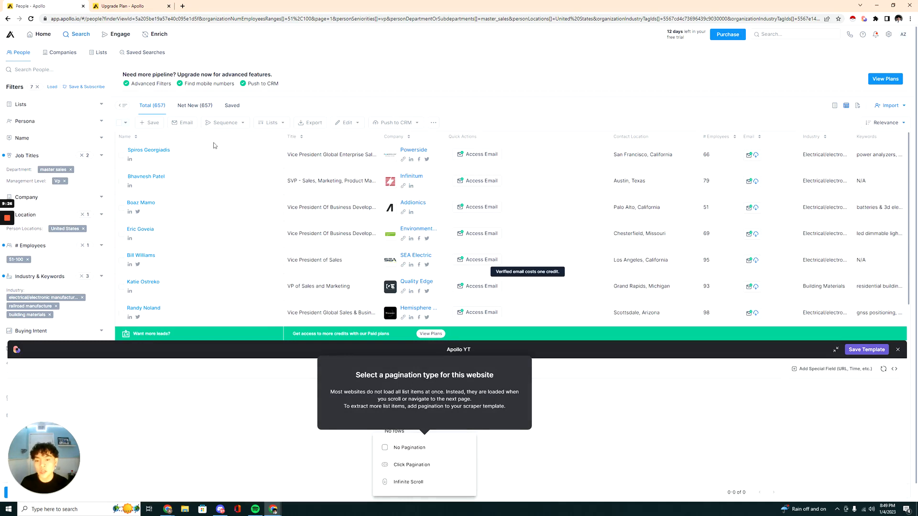
Set the template to Click Pagination, using the next-page arrow below the people results.
scroll(201, 143, down, 1)
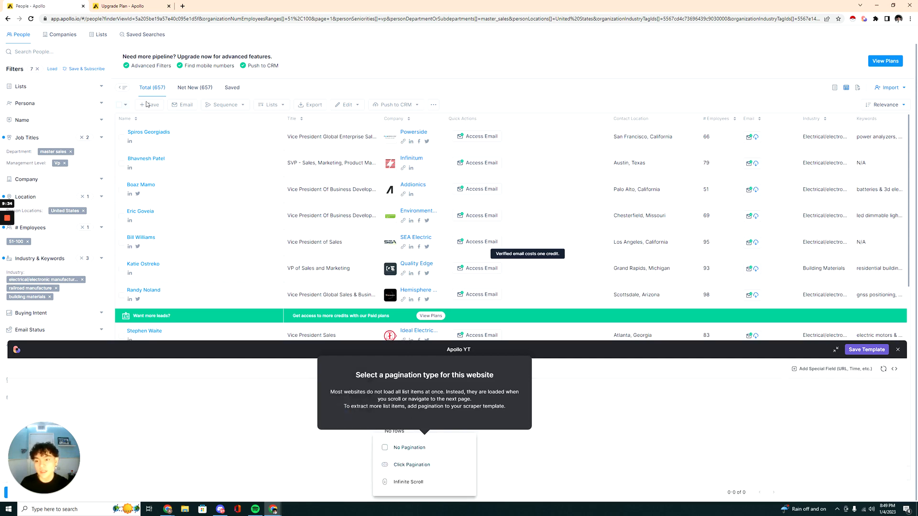
click(411, 464)
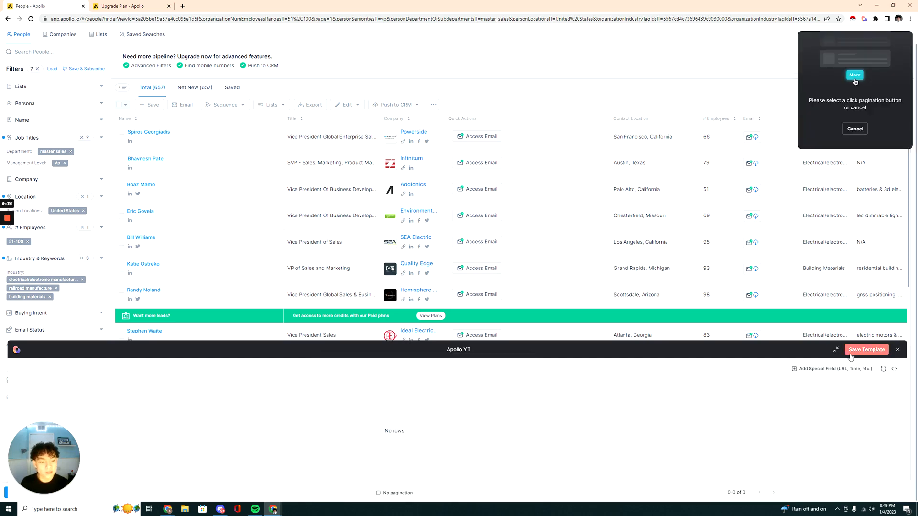
click(835, 350)
scroll(325, 401, down, 8)
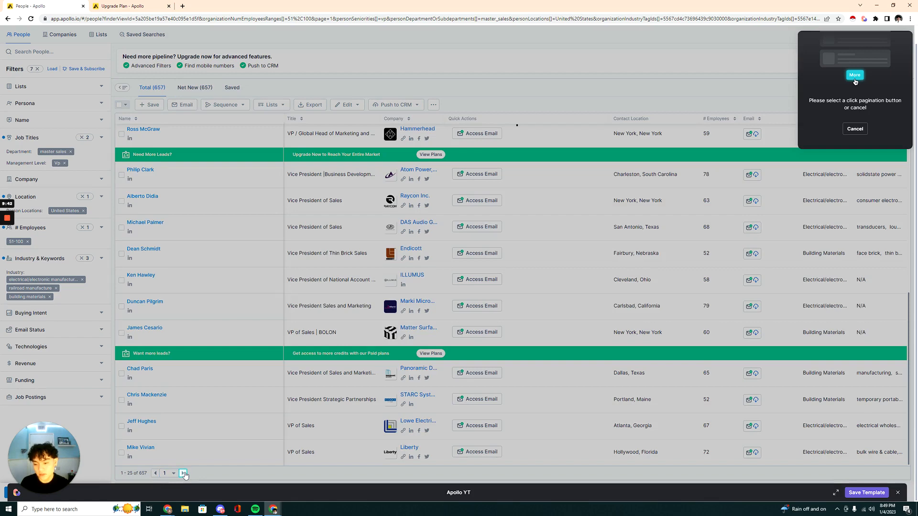
click(184, 474)
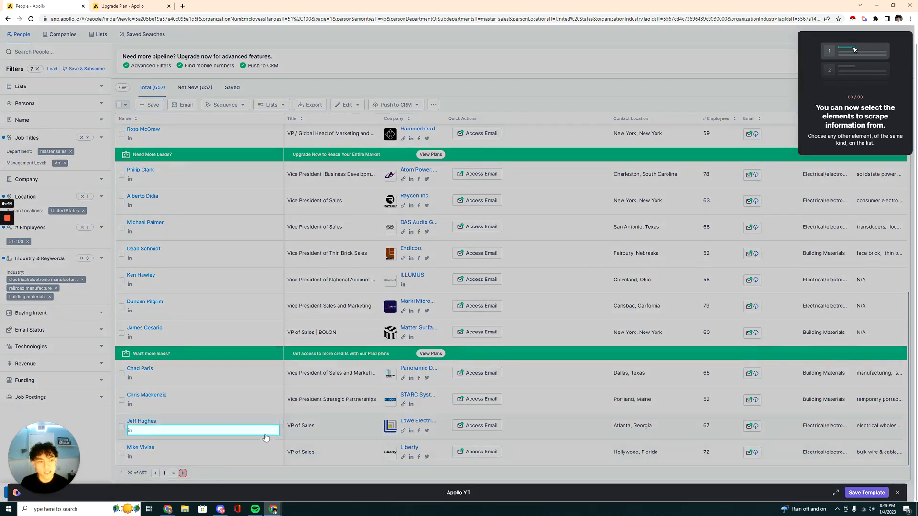
Add a text field called "Name" to the template, taken from the first contact's name in the list.
scroll(289, 307, up, 7)
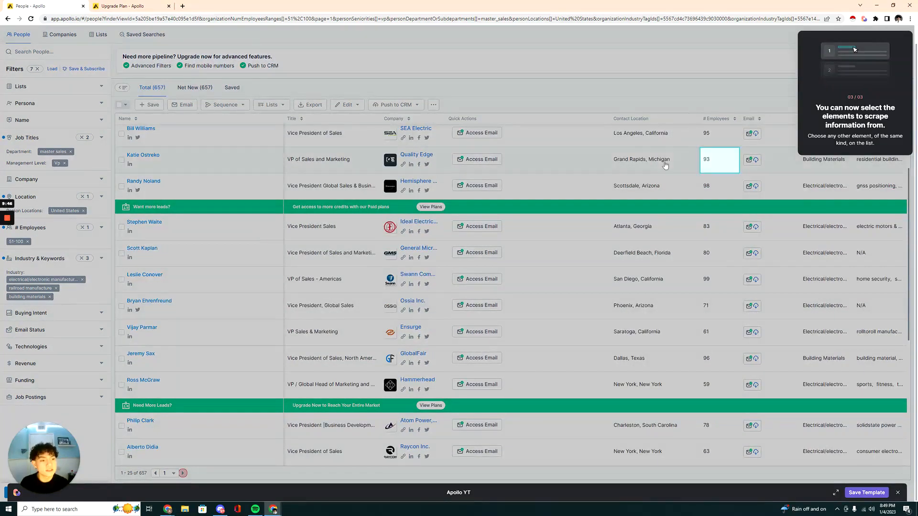
scroll(238, 247, up, 3)
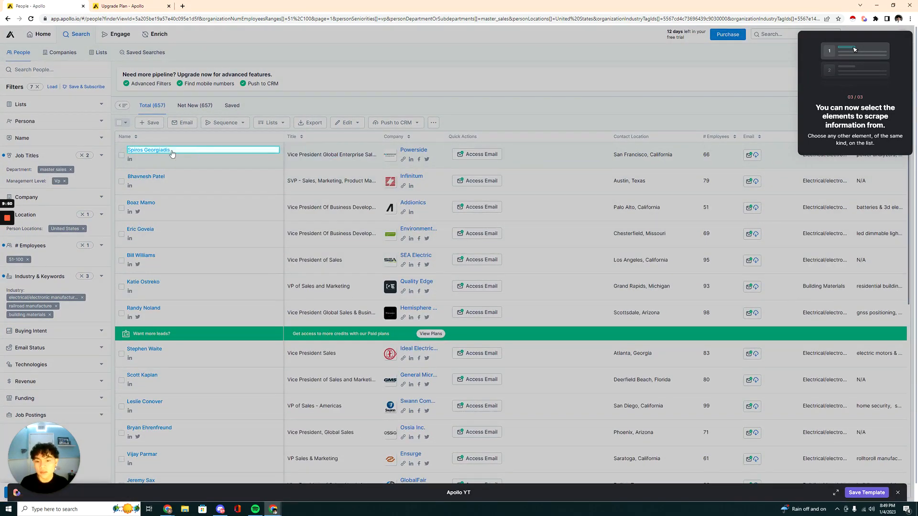
click(161, 152)
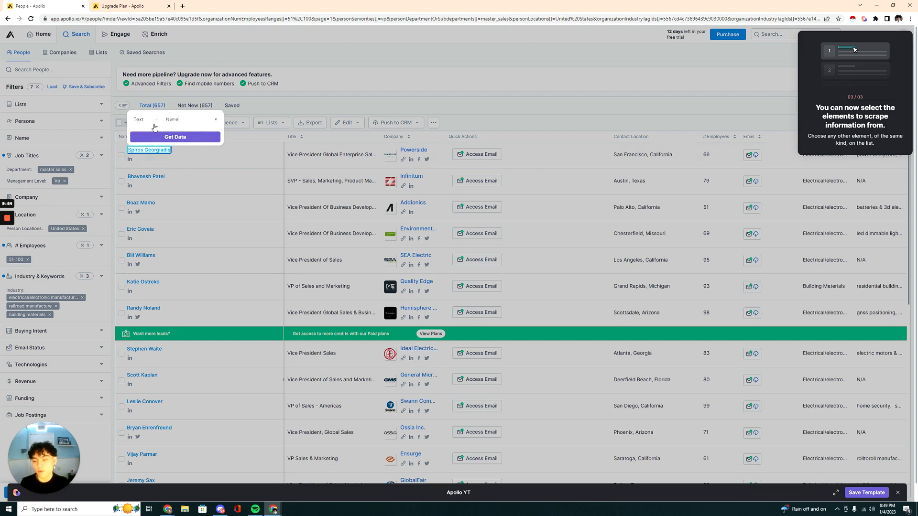
click(175, 138)
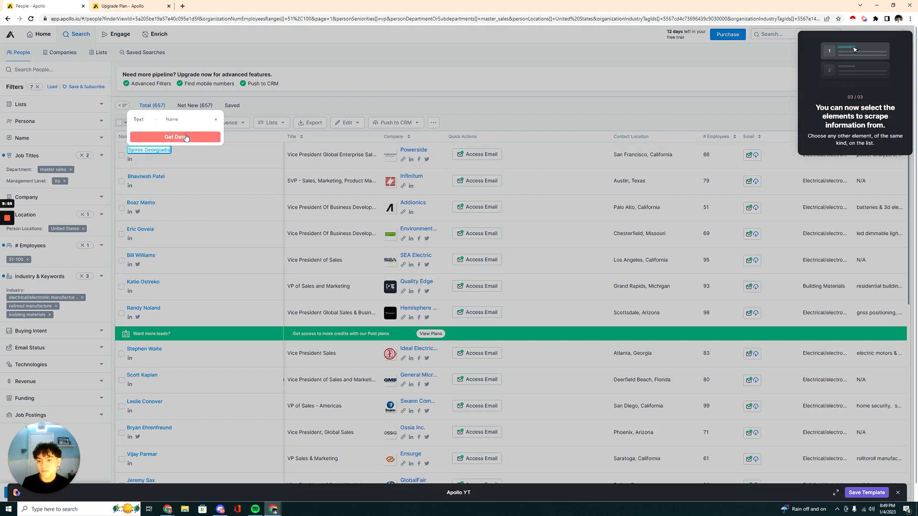
Add a text field called "Title" from the first contact's job title.
click(315, 155)
double_click(332, 123)
text(Tit)
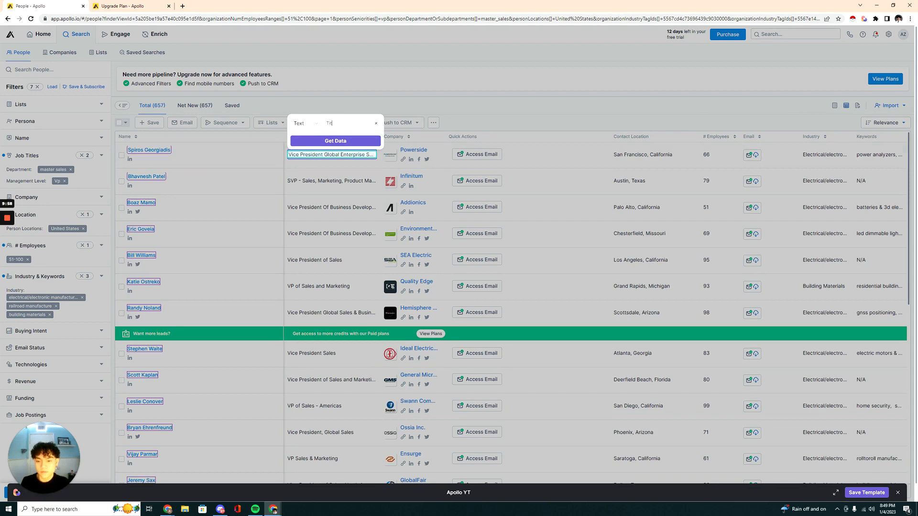
text(le)
click(335, 141)
Add a text field called "Company" from the company name in the first row.
click(414, 150)
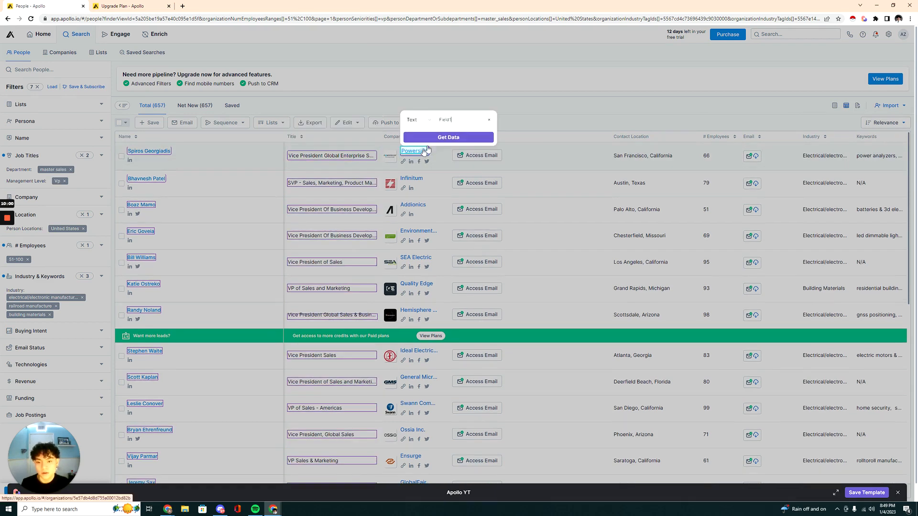
drag(452, 120, 417, 122)
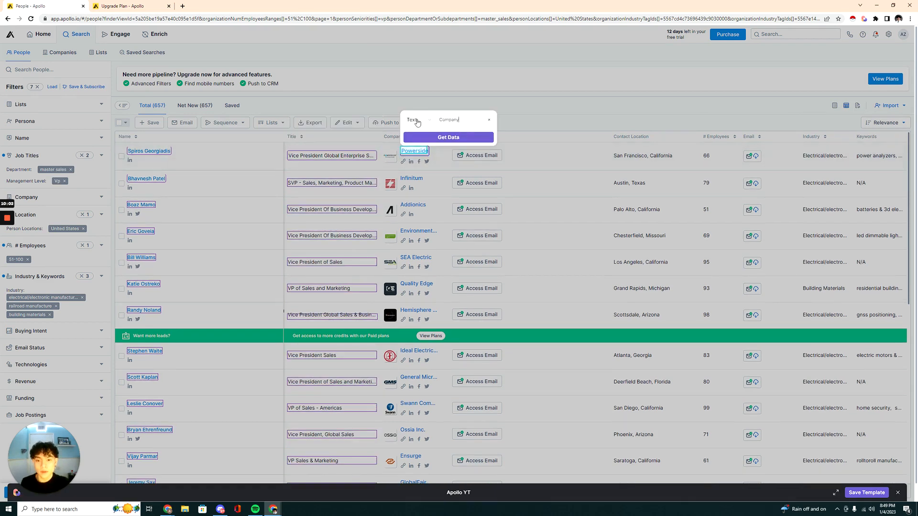
click(474, 136)
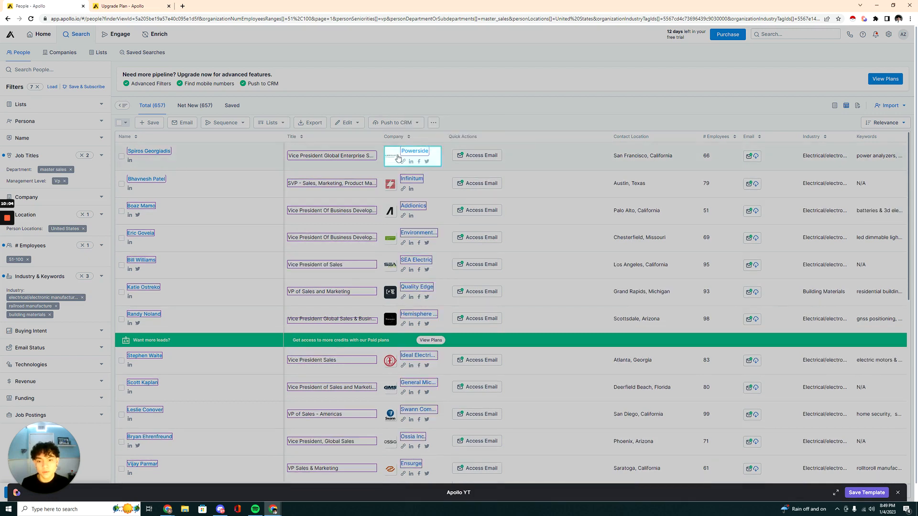
Add a Link field called "Website" from the website icon under the first company's name.
click(404, 162)
click(414, 130)
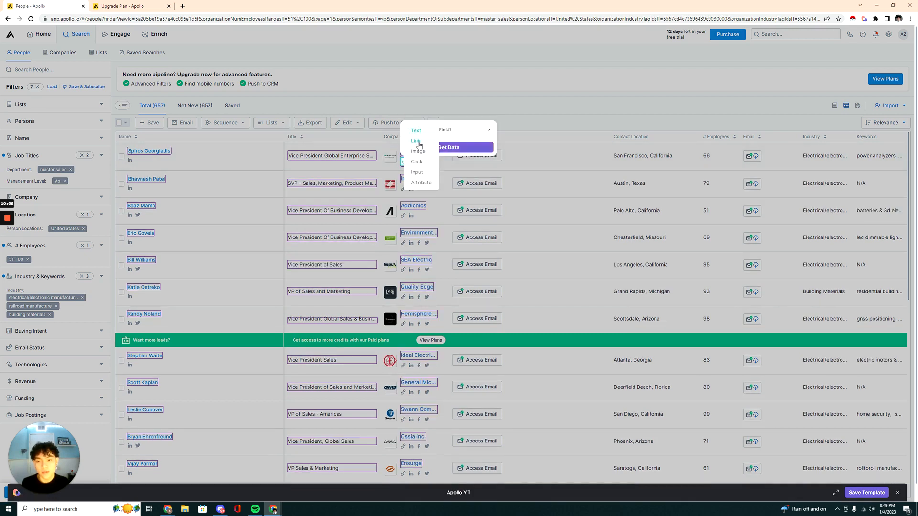
click(416, 142)
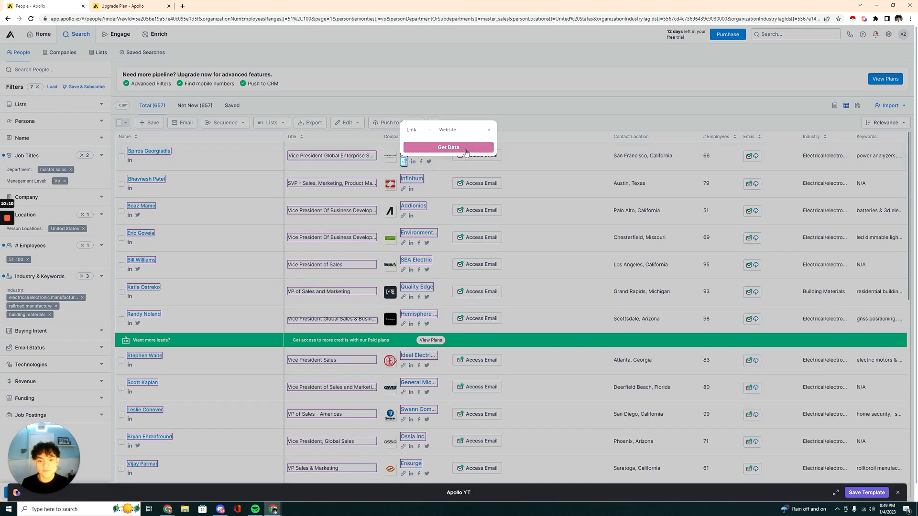
click(432, 148)
Add a Link field called "LinkedIn" from the LinkedIn icon under the first company's name.
click(413, 162)
click(423, 129)
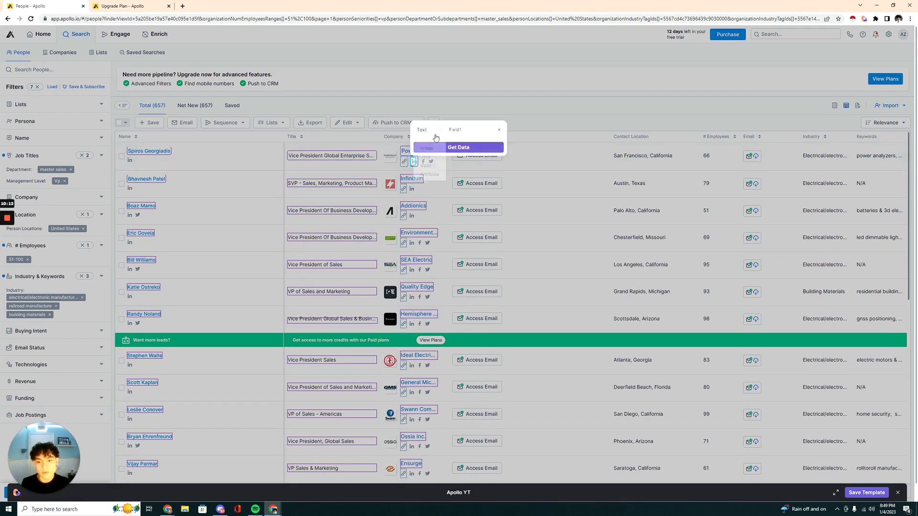
click(428, 140)
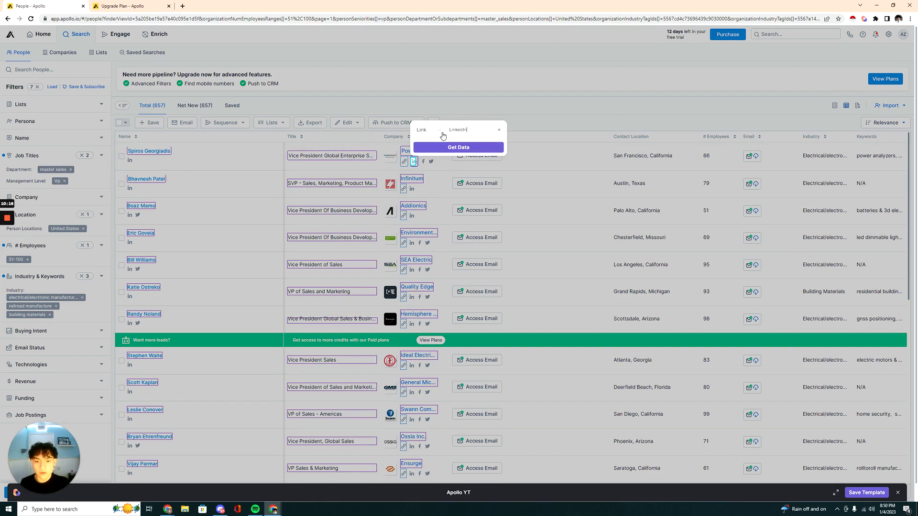
click(454, 147)
Add a Link field called "Facebook" from the Facebook icon under the first company's name.
click(423, 161)
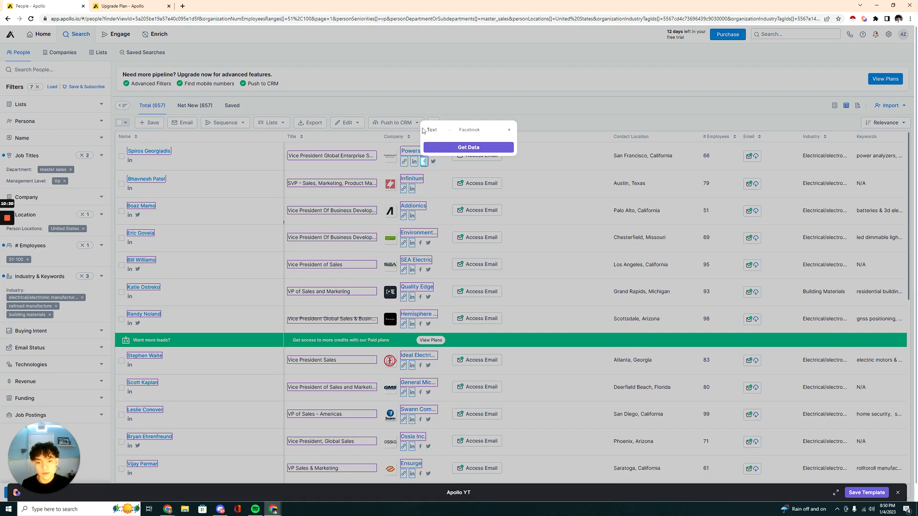
click(429, 130)
click(435, 142)
click(474, 147)
Add a Link field called "Twitter" from the Twitter icon under the first company's name.
click(433, 162)
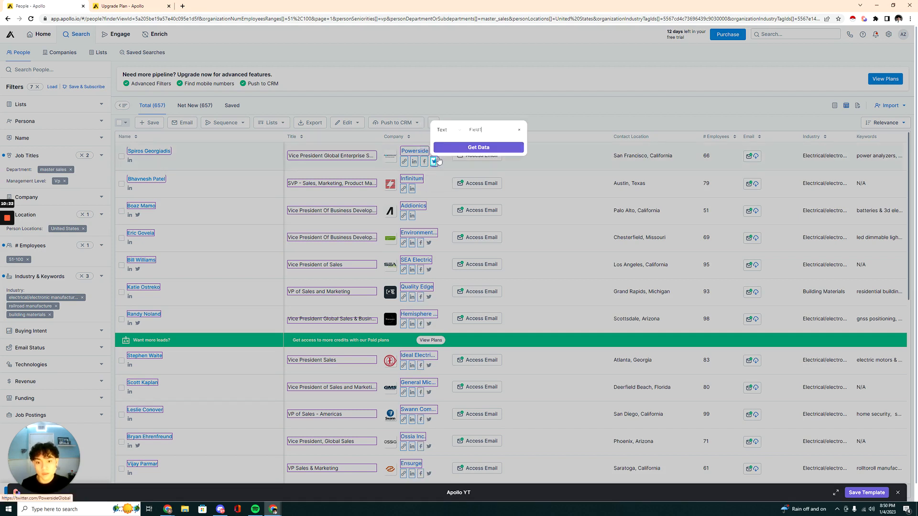
click(440, 131)
click(459, 143)
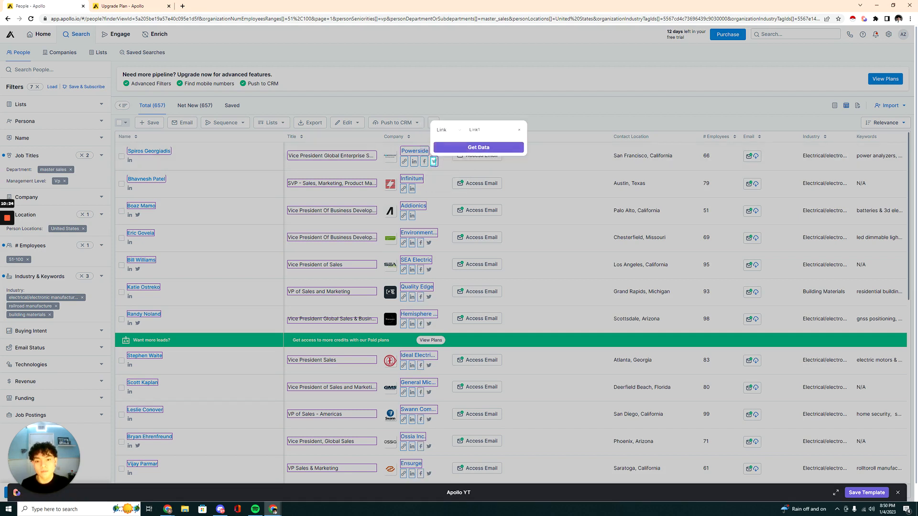
click(467, 131)
text(Twitter)
click(479, 147)
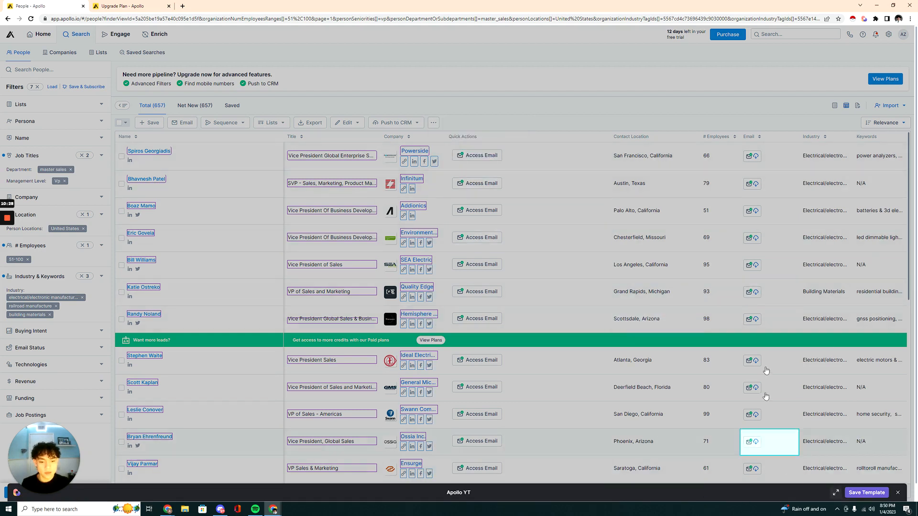
Add text fields called "Employee Count" and "Industry" from the first row's employee number and industry values.
click(713, 159)
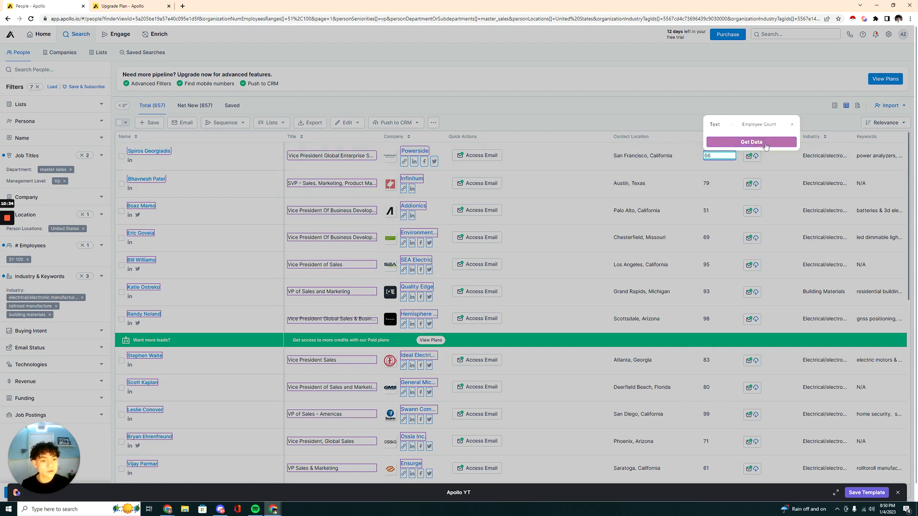
click(751, 142)
click(825, 155)
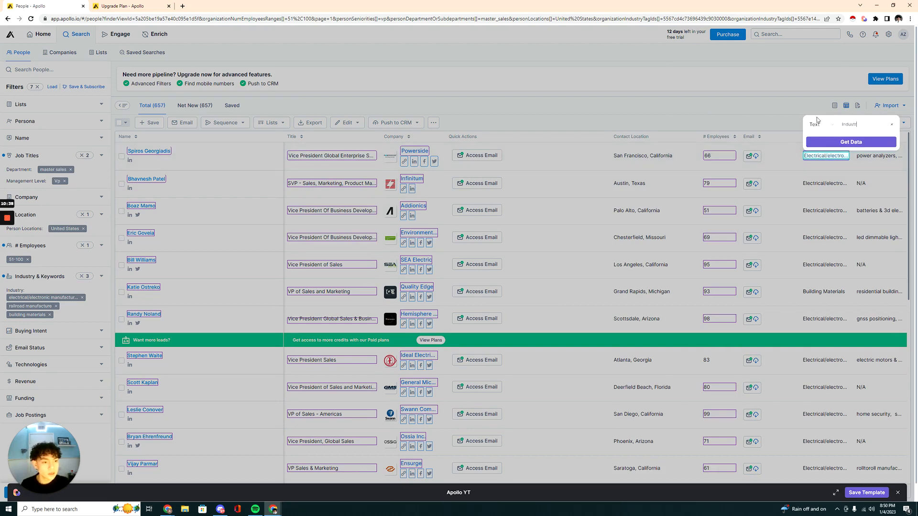
click(849, 143)
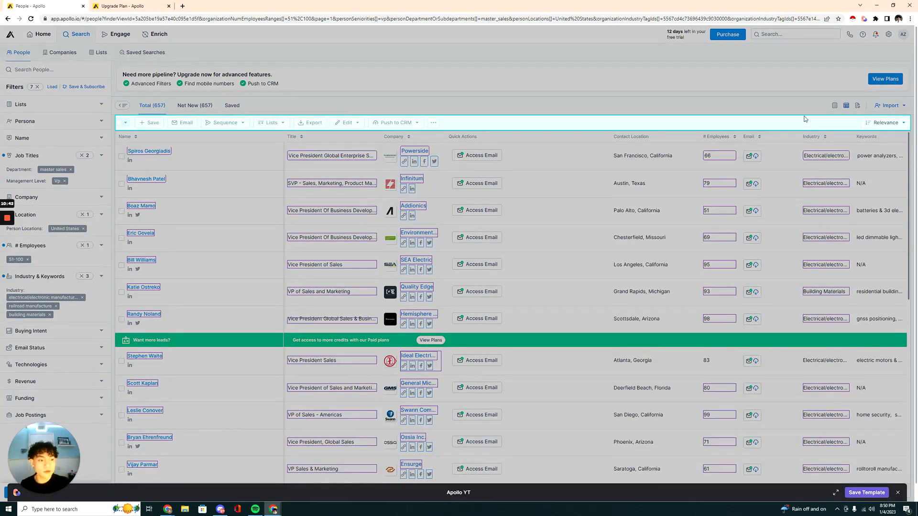
Add text fields called "Keywords" and "Location" from the first row's keywords and contact location.
click(878, 156)
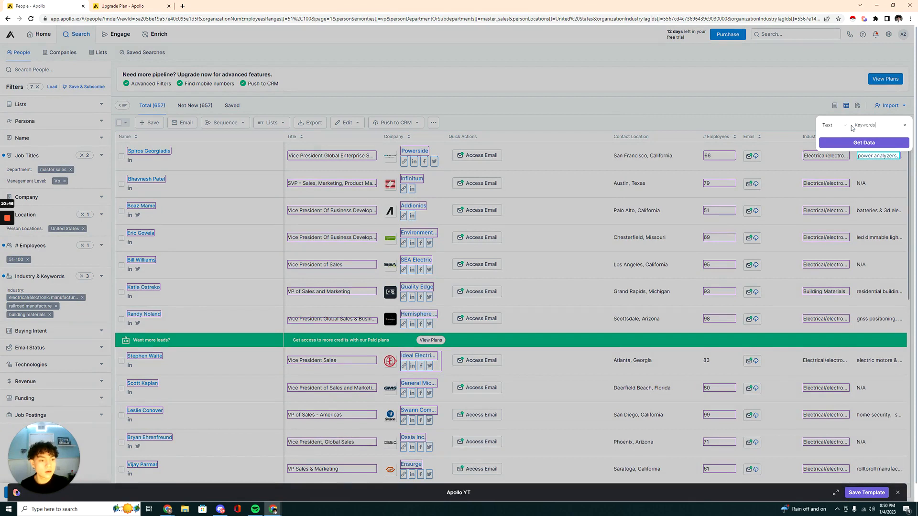
click(860, 142)
click(655, 155)
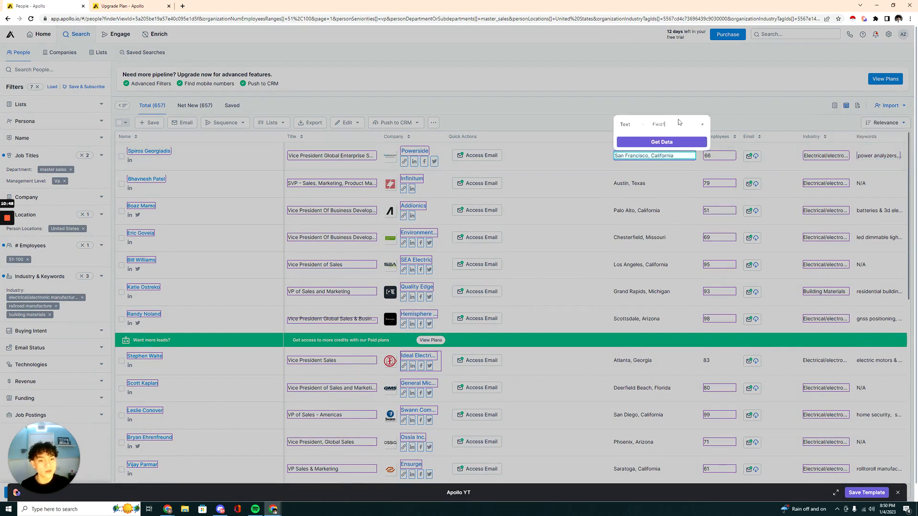
drag(679, 123, 626, 125)
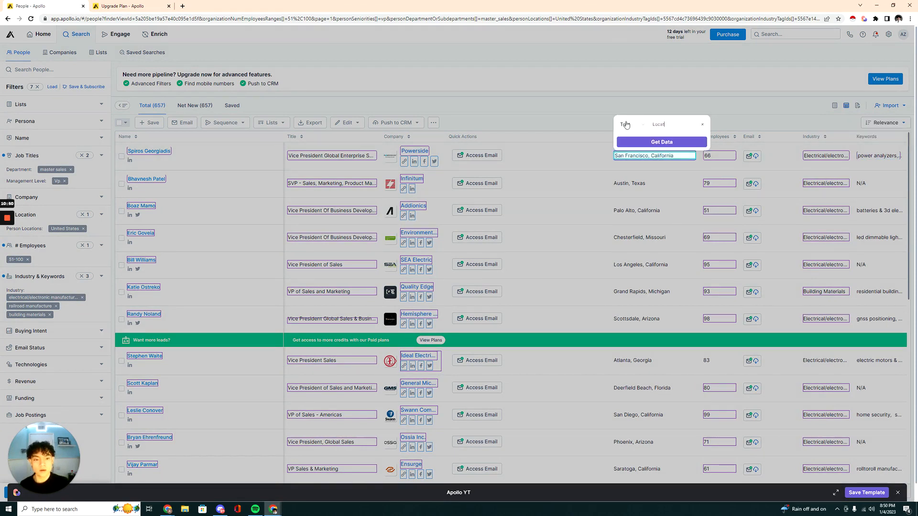
click(661, 142)
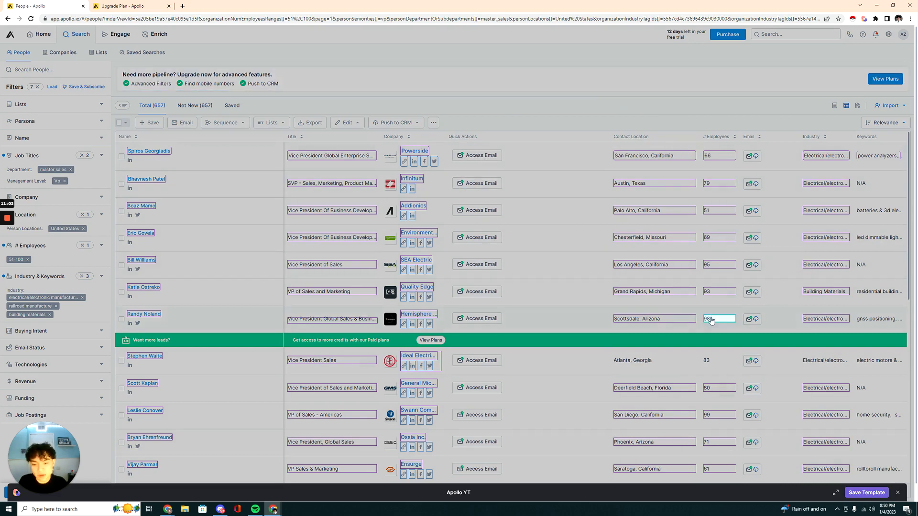
Save the scraper template and add an "Add rows to Google Sheet" action after the scrape action.
click(866, 492)
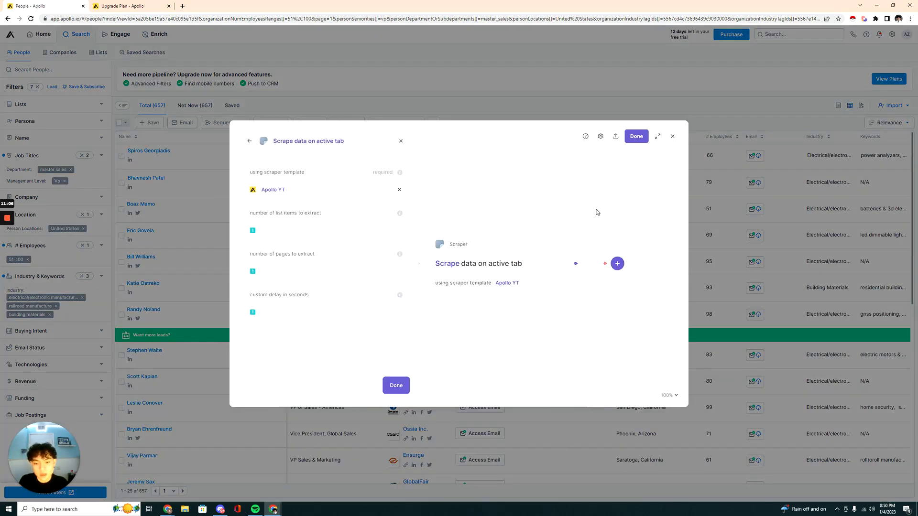
click(617, 263)
click(619, 286)
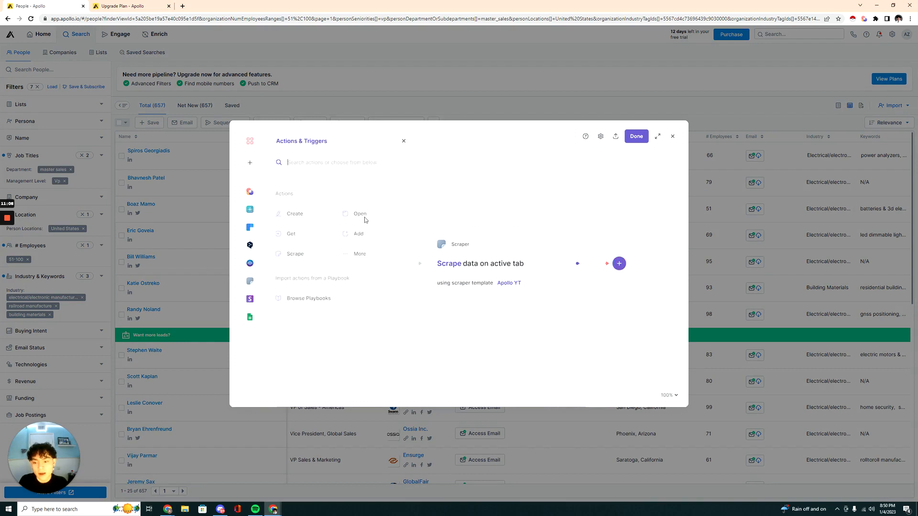
click(366, 235)
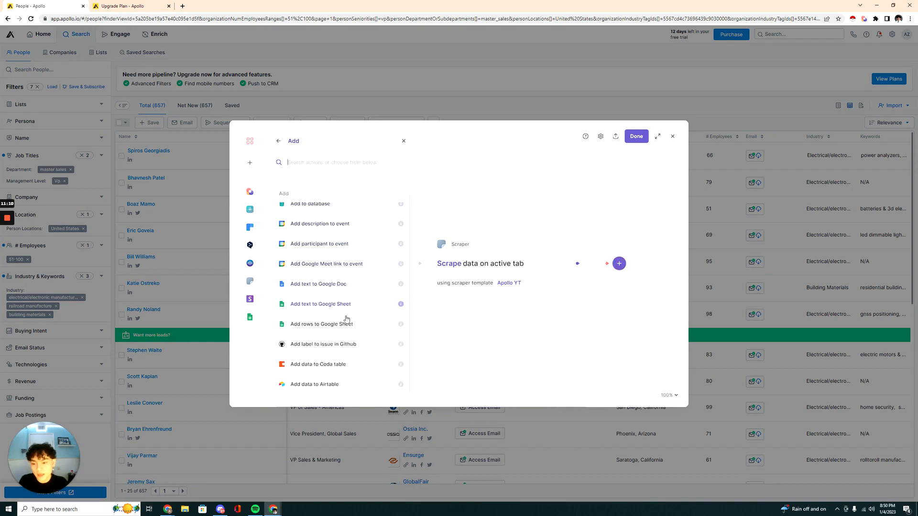
click(344, 323)
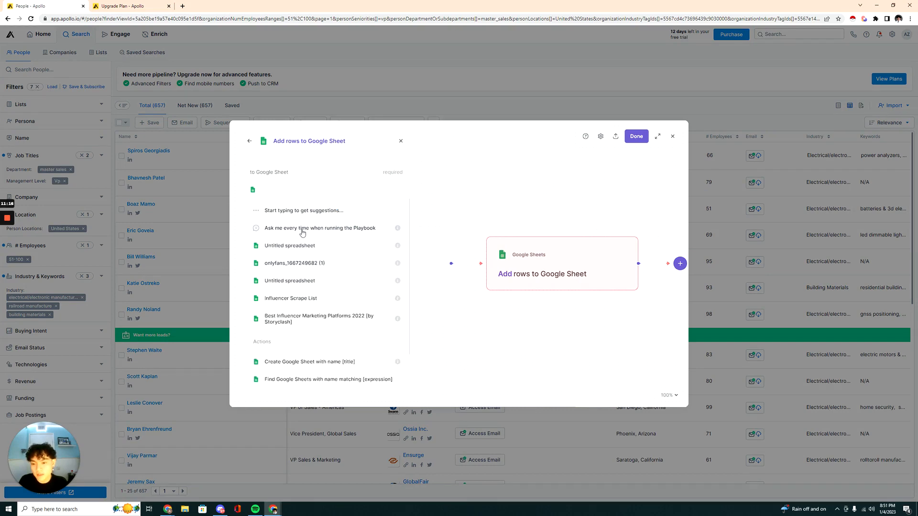
Set the action to ask for the sheet on every run and take its rows from the "Scrape data on active tab" table.
click(315, 229)
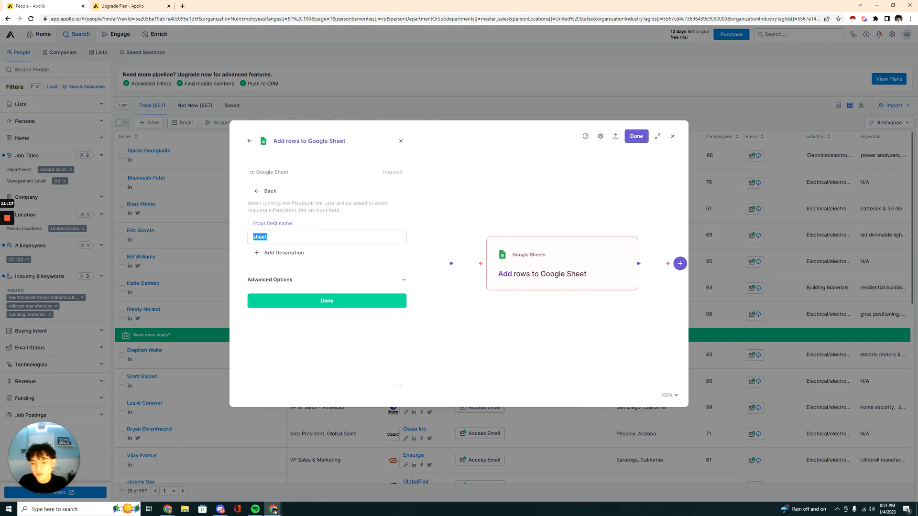
click(316, 300)
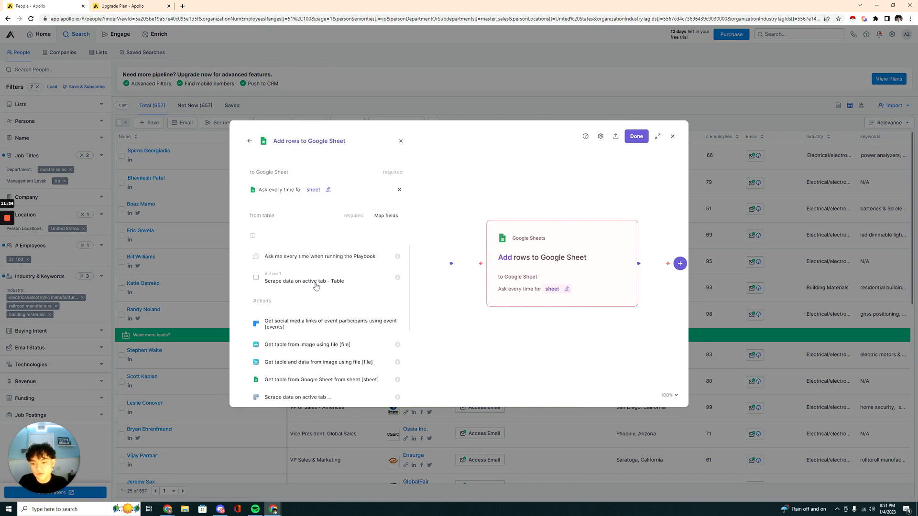
click(315, 281)
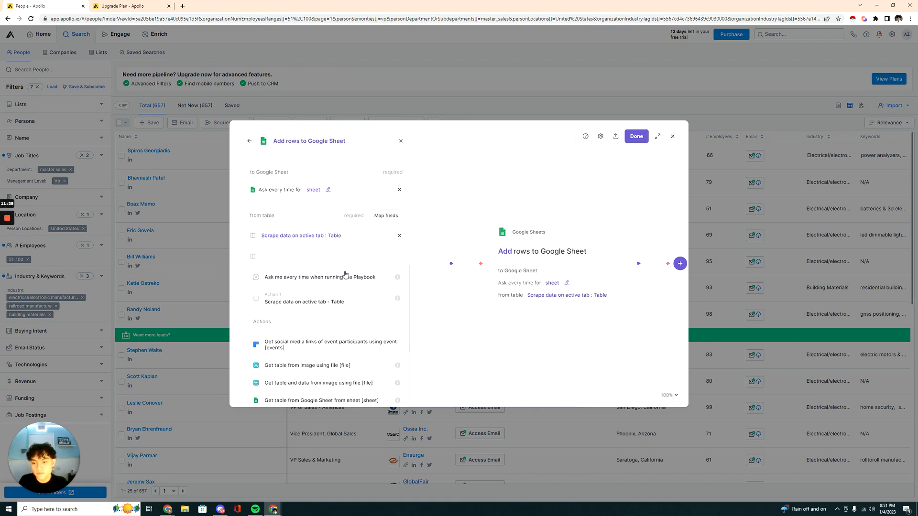
scroll(372, 302, down, 8)
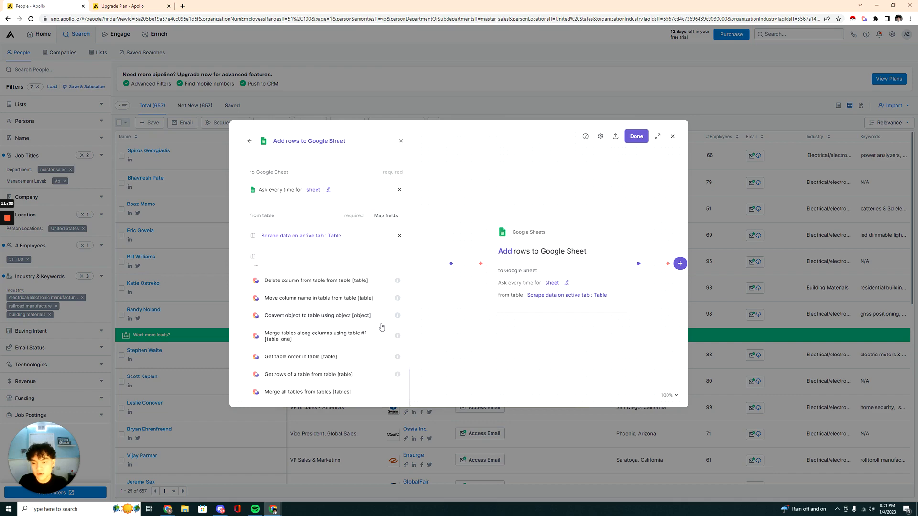
click(410, 221)
click(405, 385)
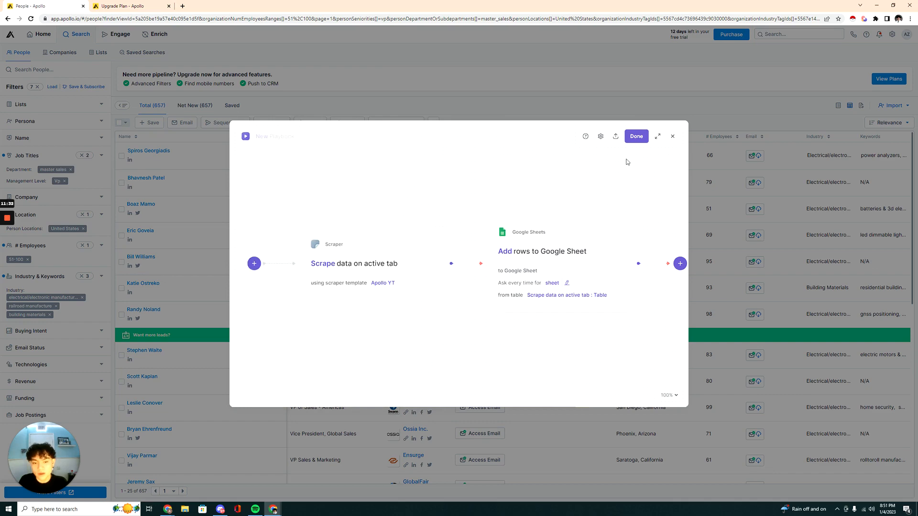
Finish the playbook and save it under the name "Apollo YT".
click(636, 137)
text(Apollo YT)
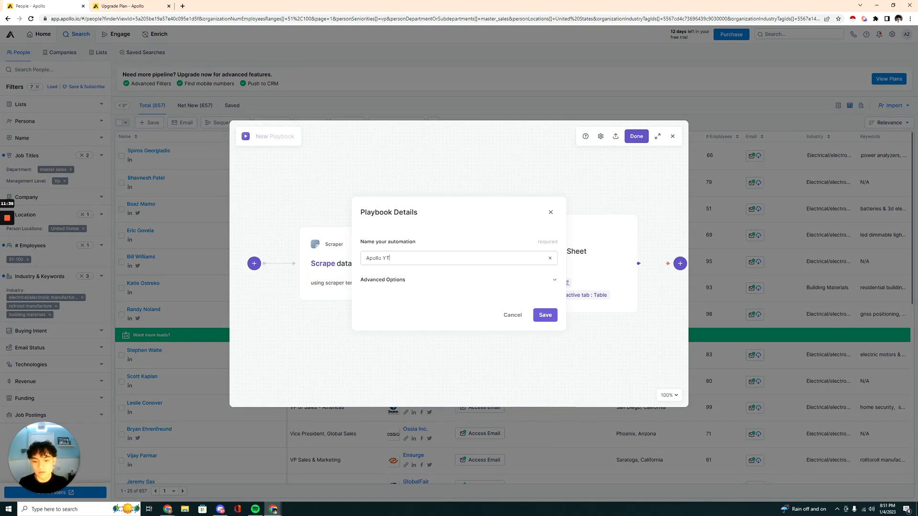
click(545, 315)
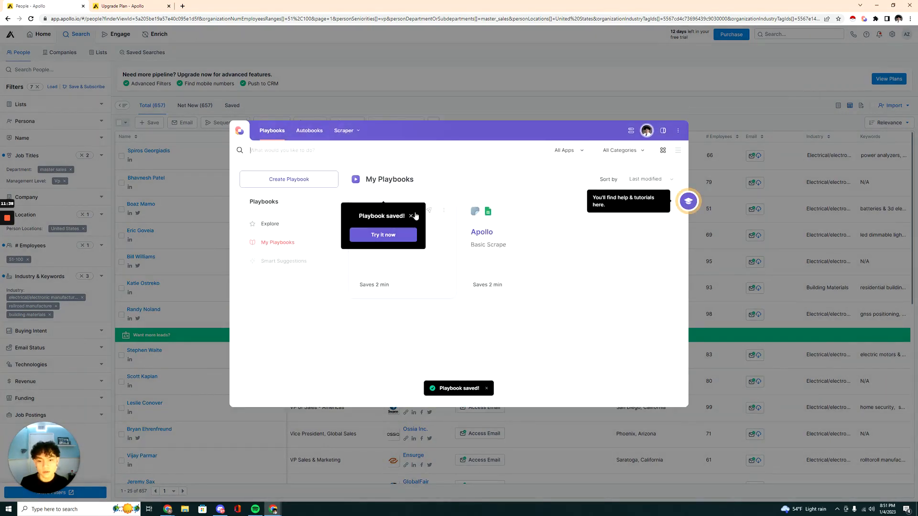
Run the Apollo YT playbook into a new Google Sheet named "Apollo Scrape MAnufactures 50-100 VP Sales".
click(445, 254)
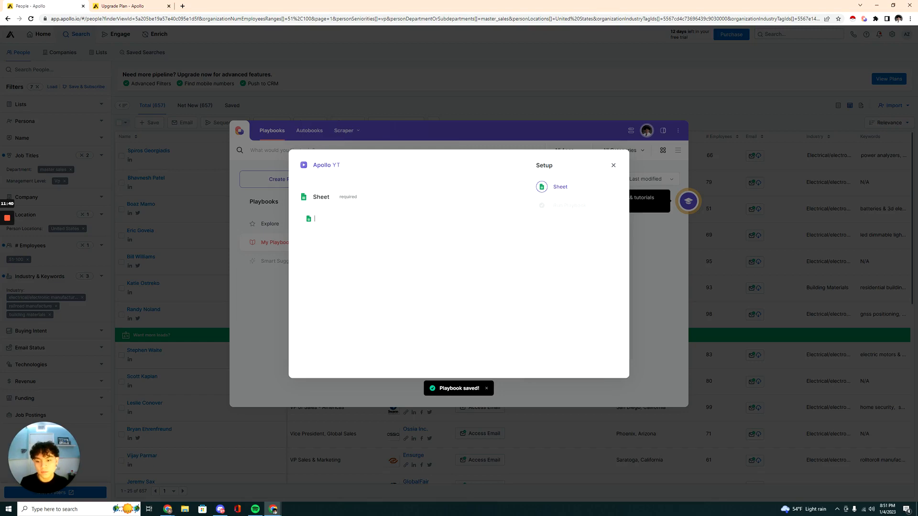
scroll(342, 319, down, 1)
click(356, 335)
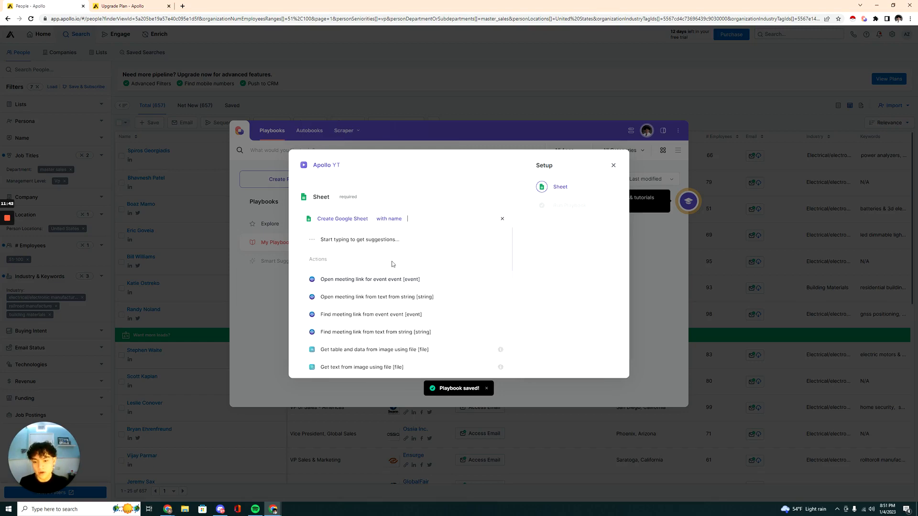
text(Apollo Scrap)
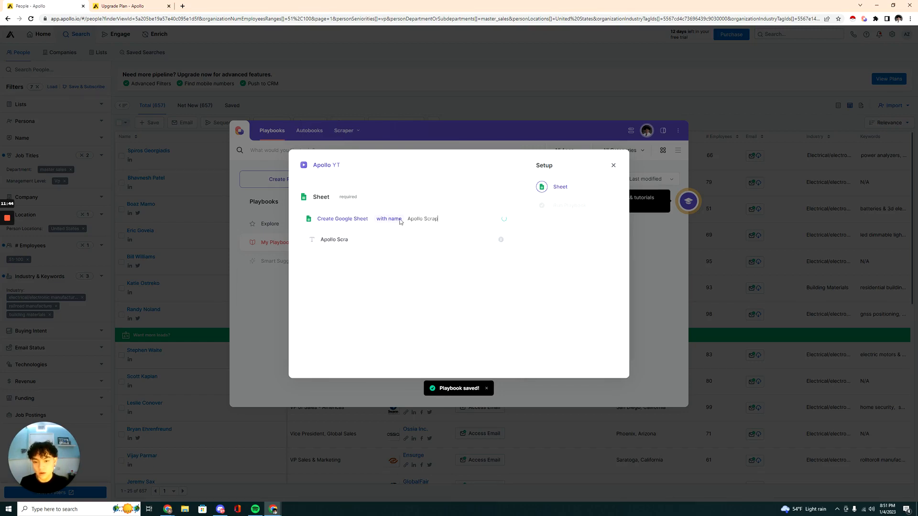
text(e MAnufactures 50-100)
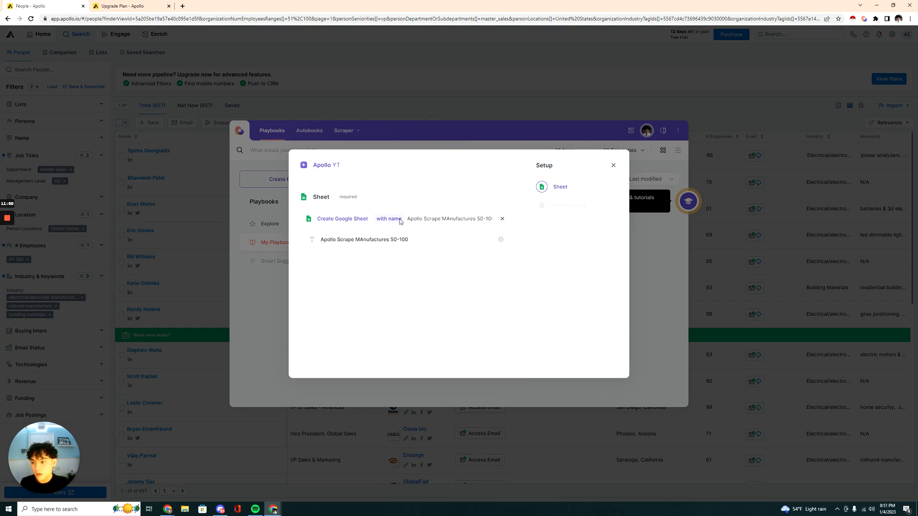
text(VP Sales)
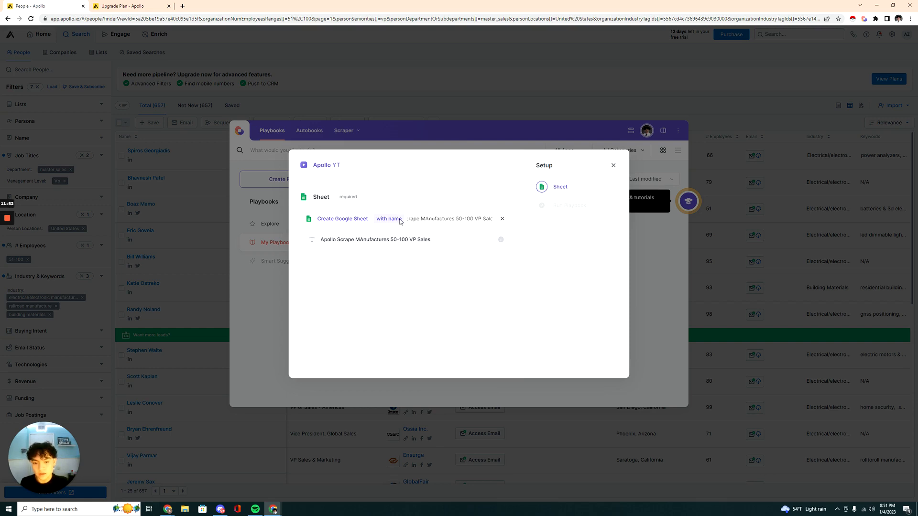
key(Return)
click(416, 282)
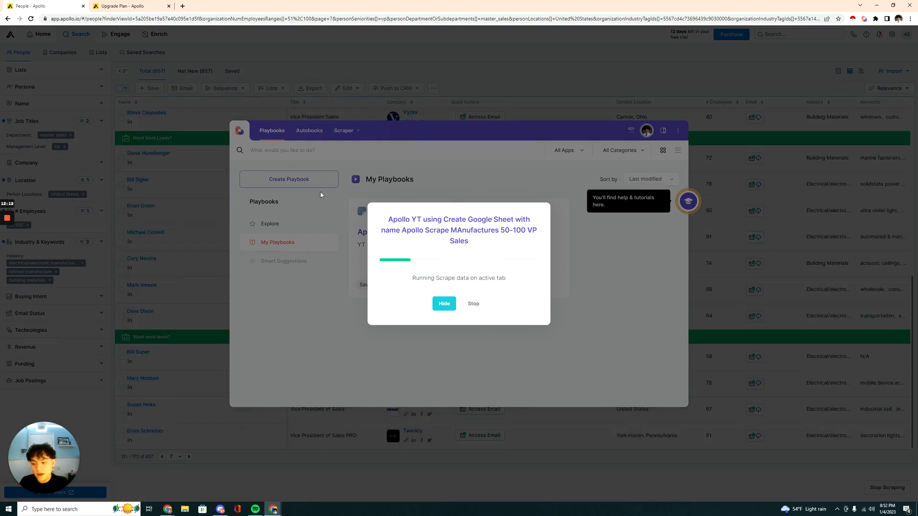
Stop the running scrape and review the scraped contact and company columns in the resulting Google Sheet.
click(482, 308)
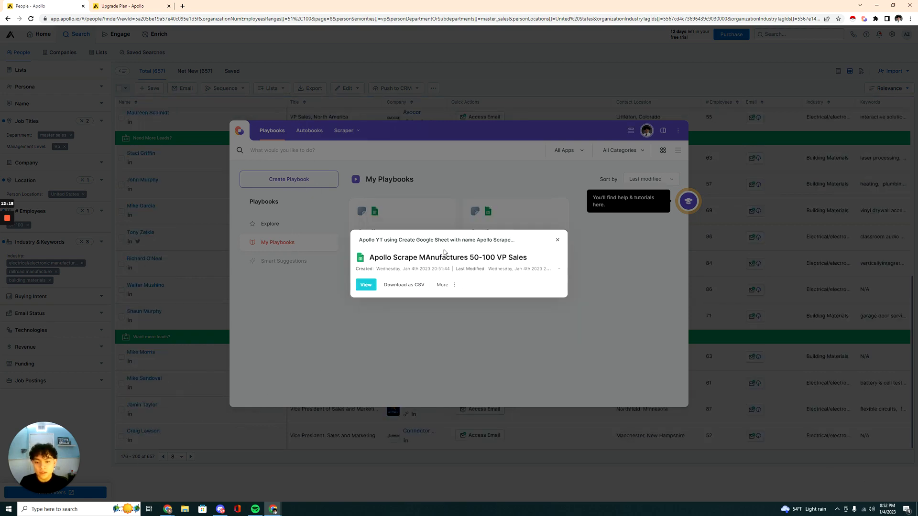
click(366, 286)
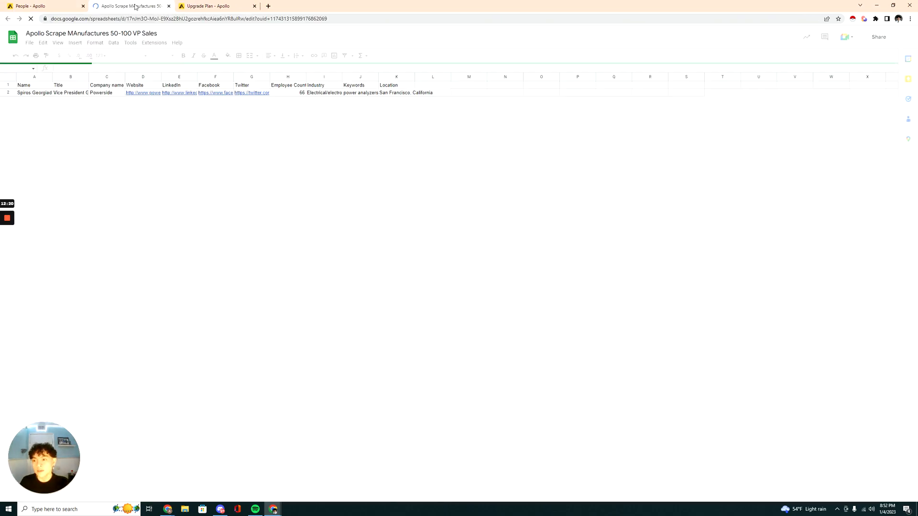
scroll(121, 137, down, 3)
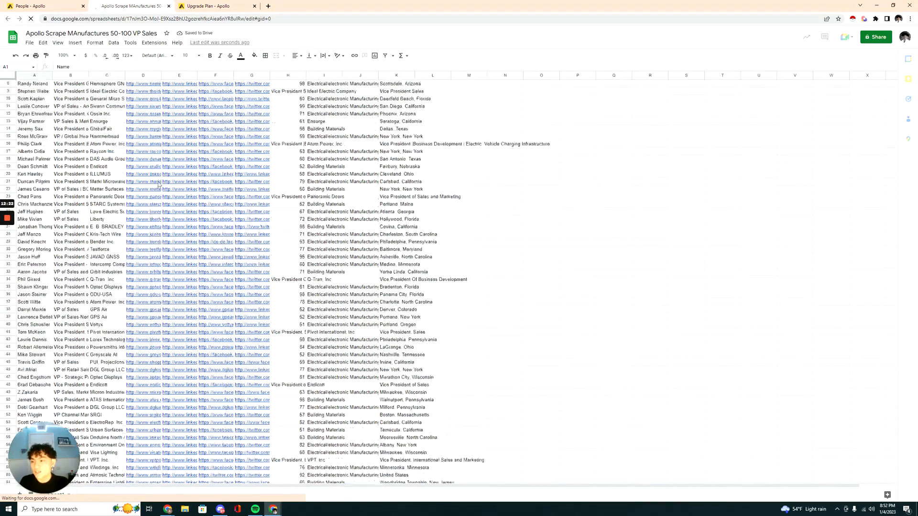
scroll(160, 185, up, 3)
drag(30, 92, 32, 180)
drag(71, 92, 68, 180)
drag(106, 92, 231, 108)
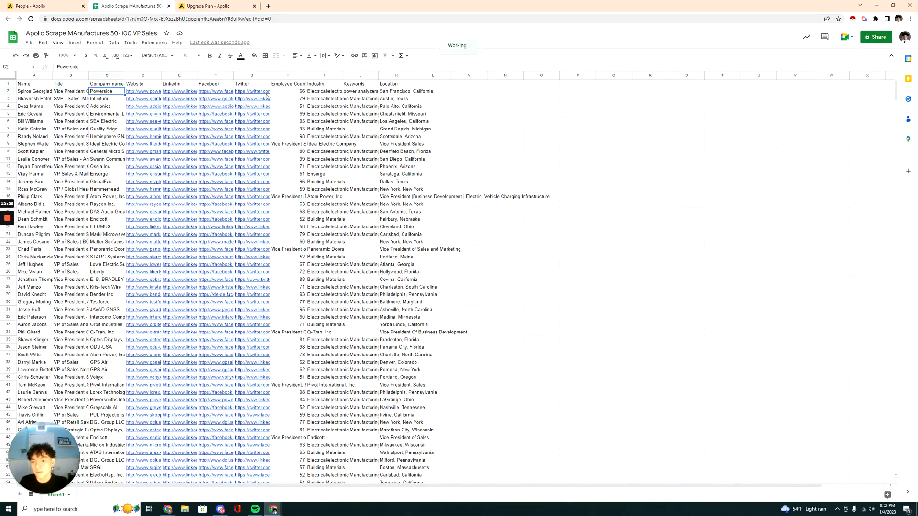
Switch to the Notion guide and read the section on uploading the spreadsheet to a lead enrichment tool.
click(876, 6)
scroll(323, 137, down, 4)
scroll(323, 138, up, 2)
scroll(463, 230, down, 4)
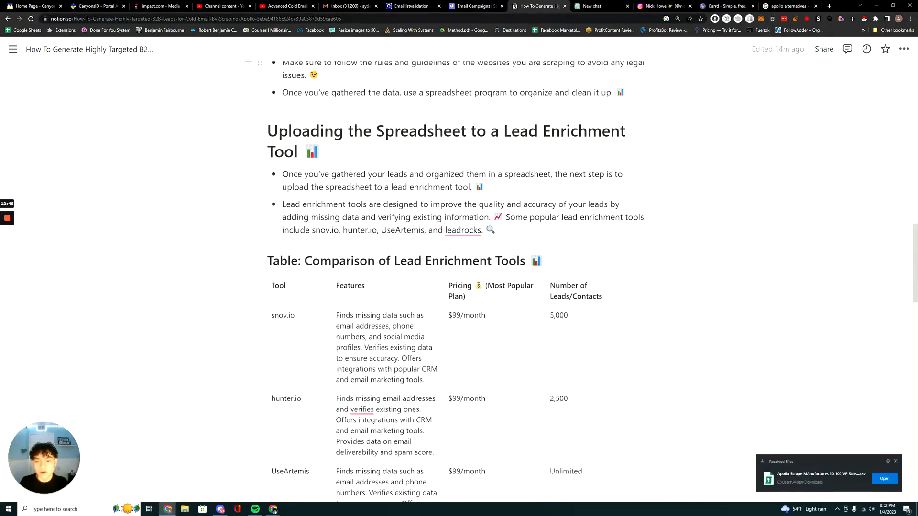
Read the comparison table of lead enrichment tools and the usage steps below it in the Notion guide.
key(ctrl+minus)
key(ctrl+minus)
scroll(477, 230, down, 1)
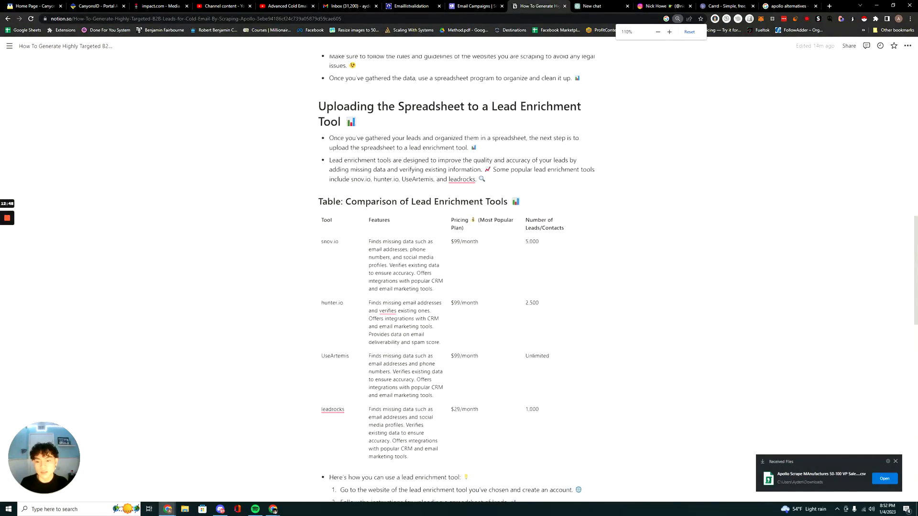
scroll(458, 177, up, 1)
scroll(458, 172, down, 1)
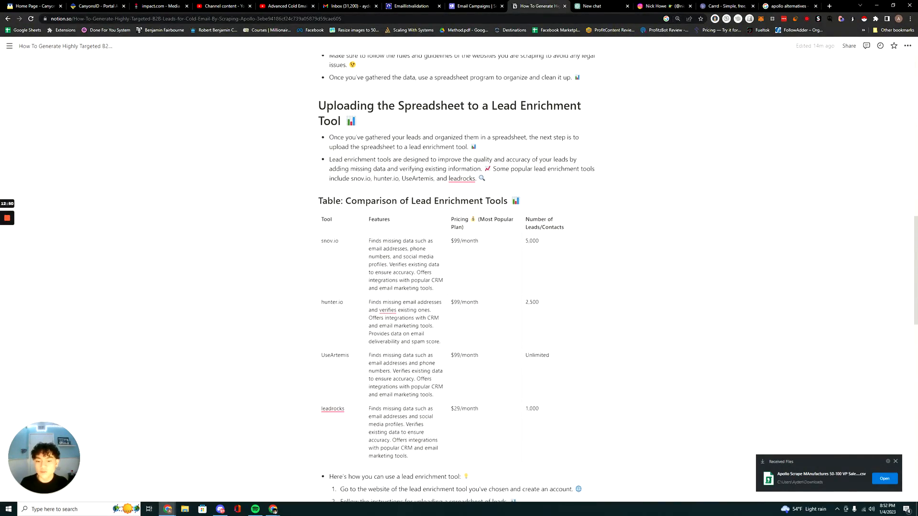
scroll(459, 177, down, 2)
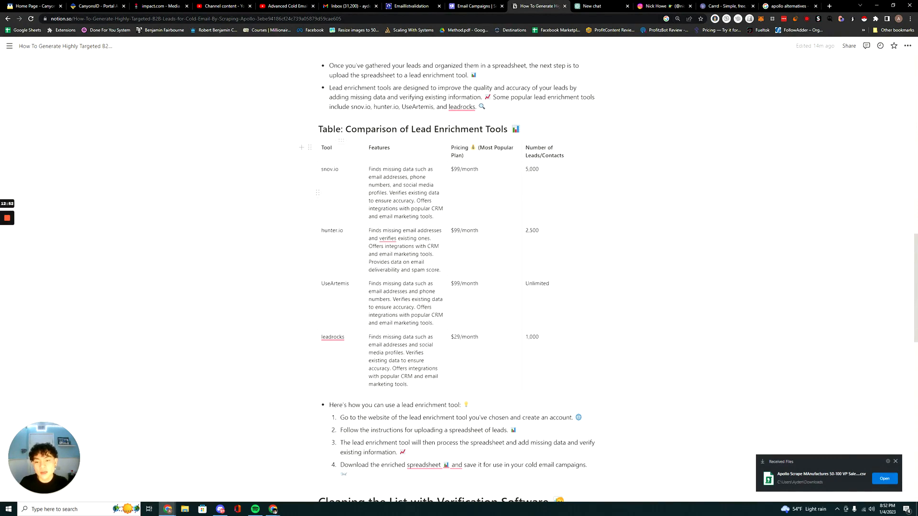
scroll(458, 191, down, 1)
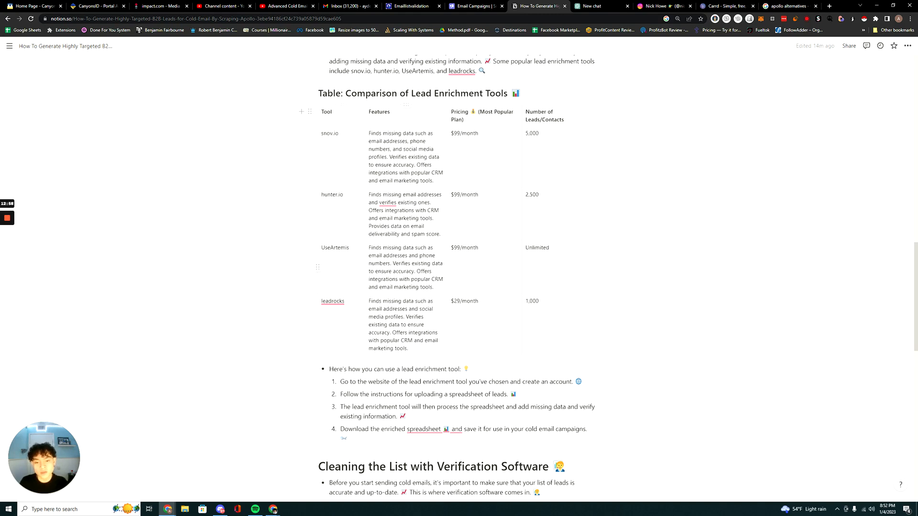
Load the useArtemis website in place of the ChatGPT page and open its dashboard.
key(ctrl+Tab)
key(ctrl+l)
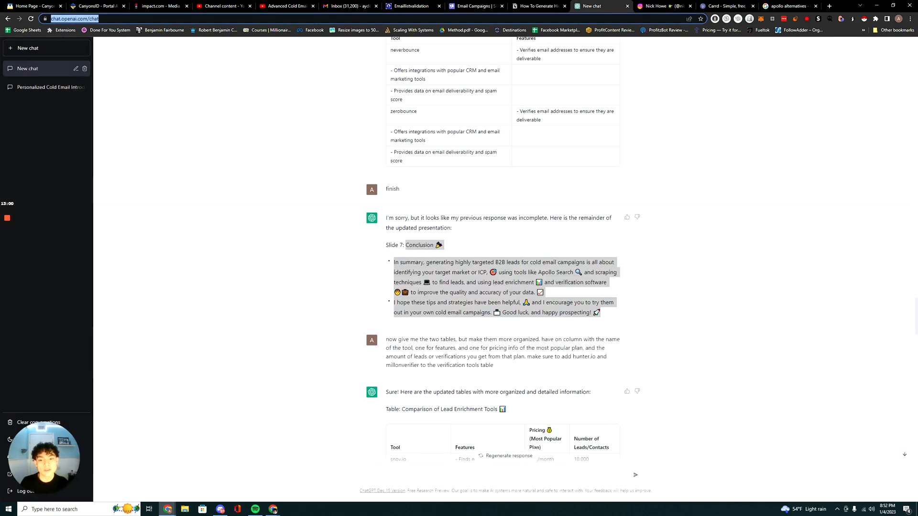
text(useartemis.co)
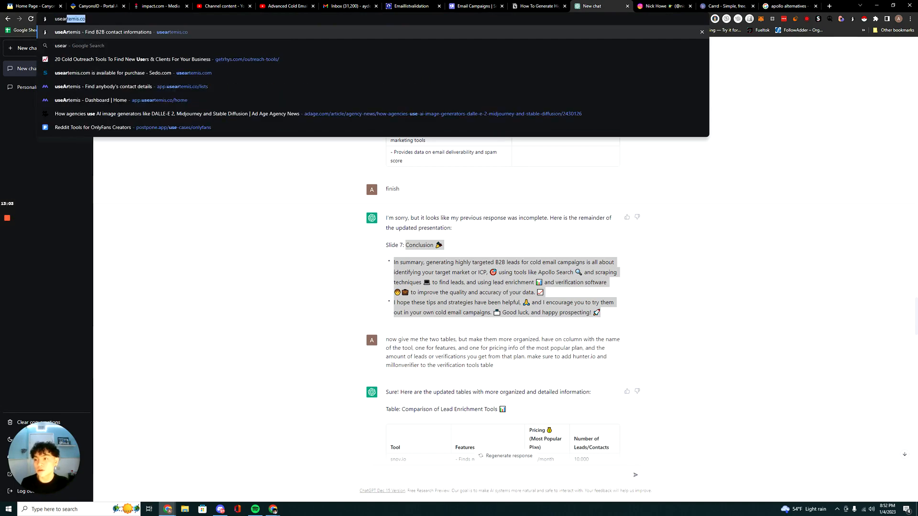
key(Return)
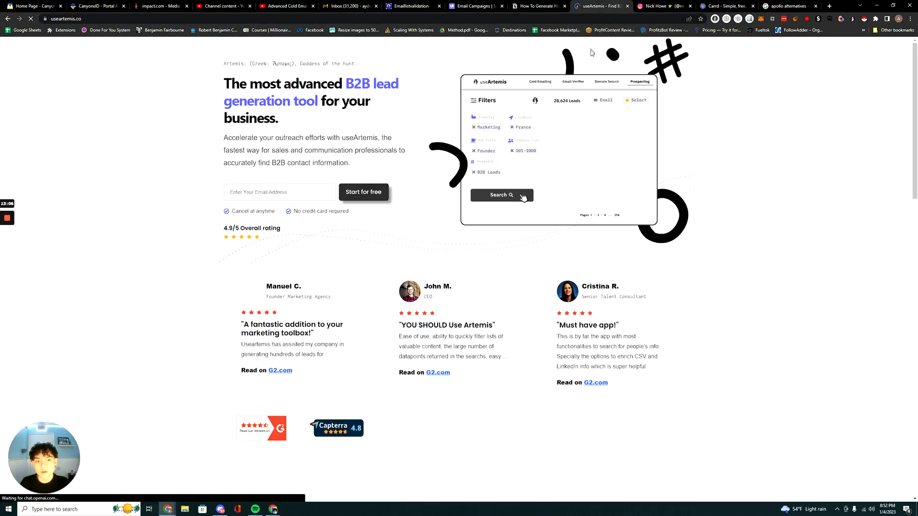
click(647, 56)
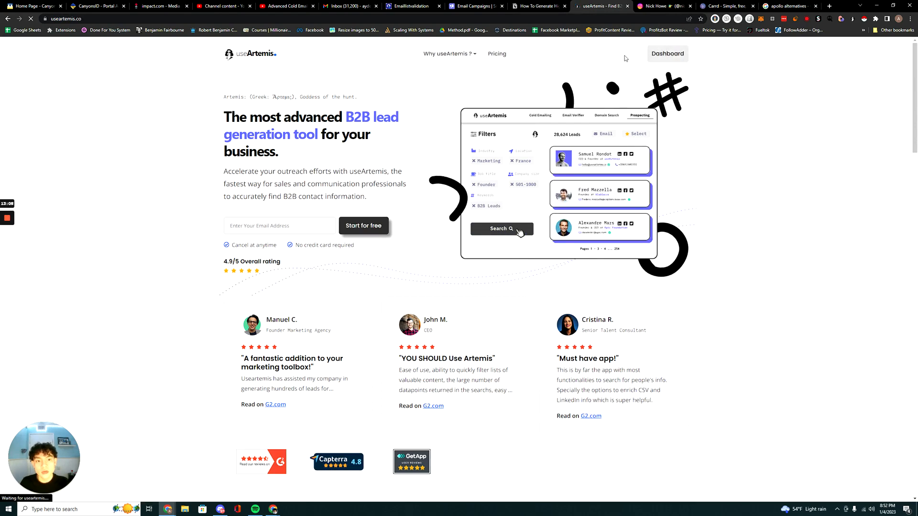
Return to the Notion guide and read the instructions for using a lead enrichment tool.
key(ctrl+Page_Up)
scroll(459, 287, down, 2)
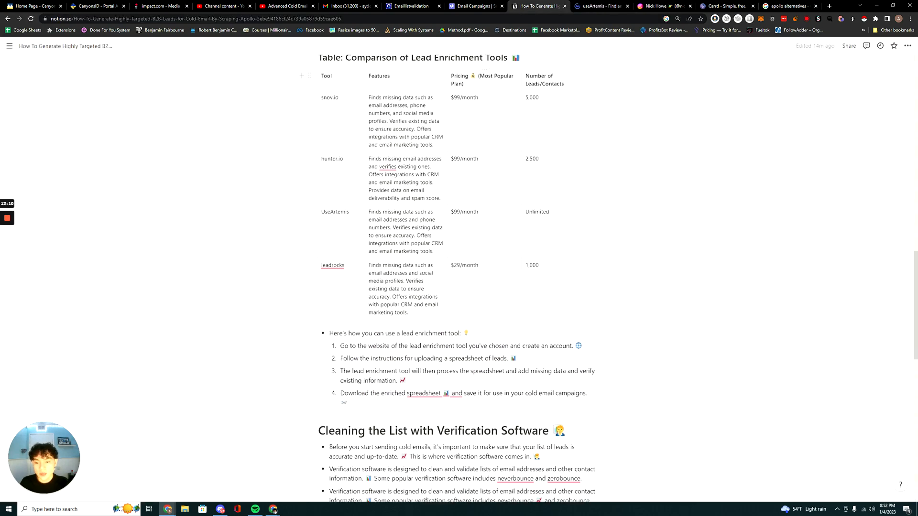
scroll(583, 346, up, 3)
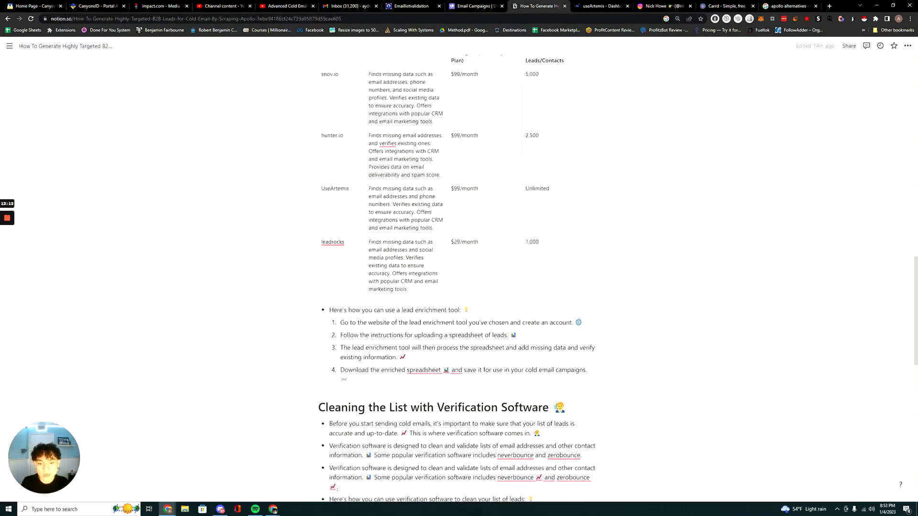
key(ctrl+plus)
key(ctrl+plus)
key(ctrl+plus)
scroll(583, 345, down, 1)
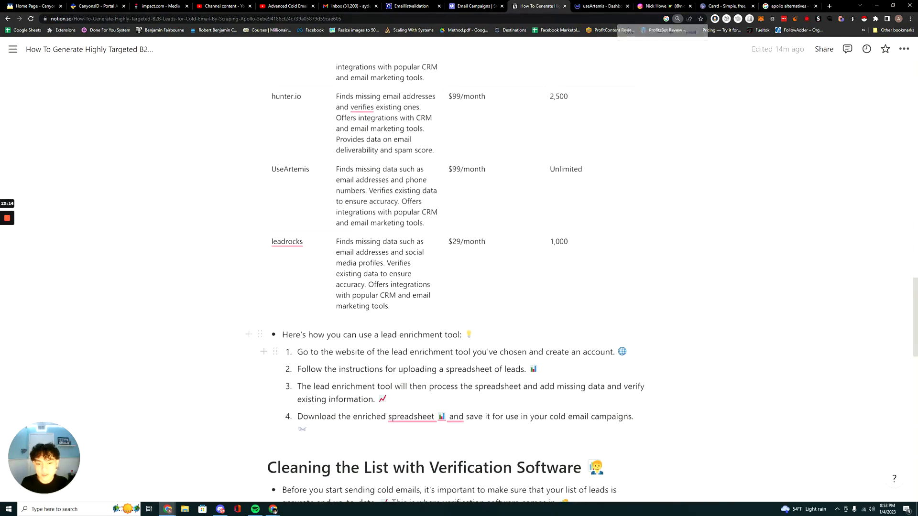
scroll(583, 346, down, 3)
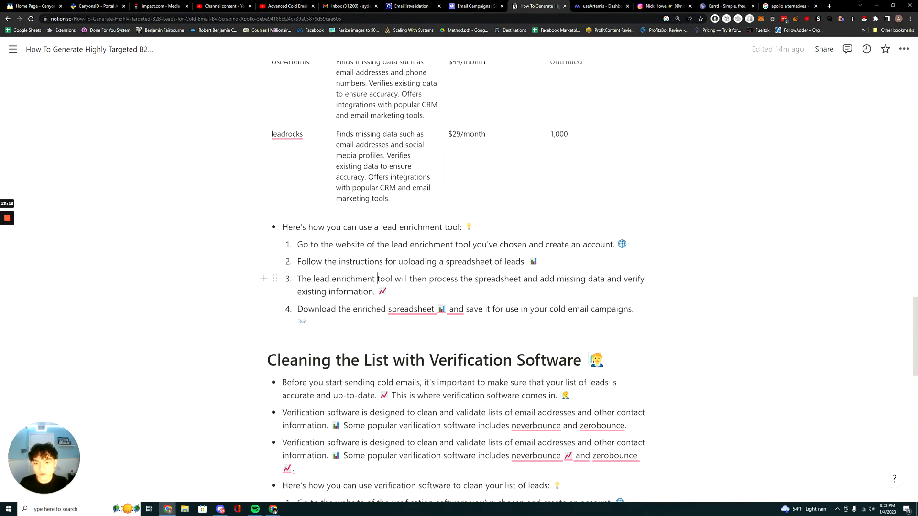
Upload the Apollo Scrape MAnufactures 50-100 VP Sales CSV from Downloads to useArtemis Bulk Enrichment.
click(590, 3)
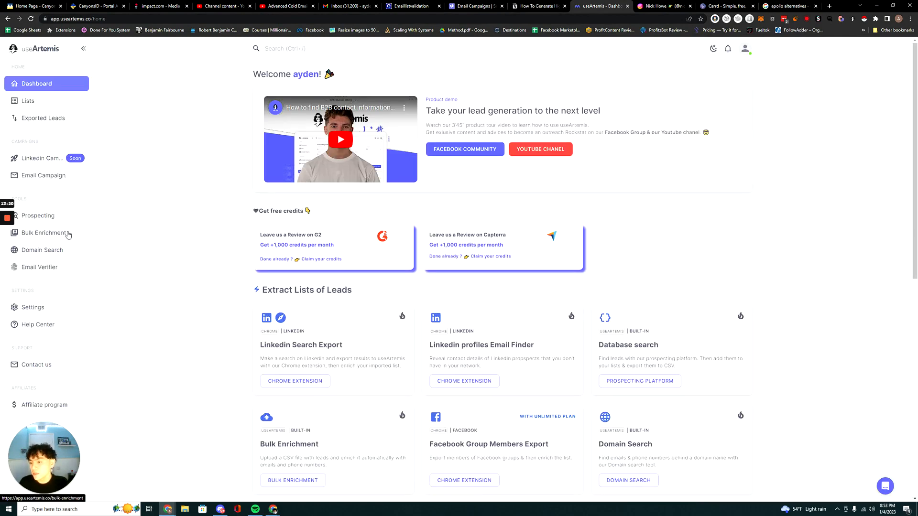
click(68, 234)
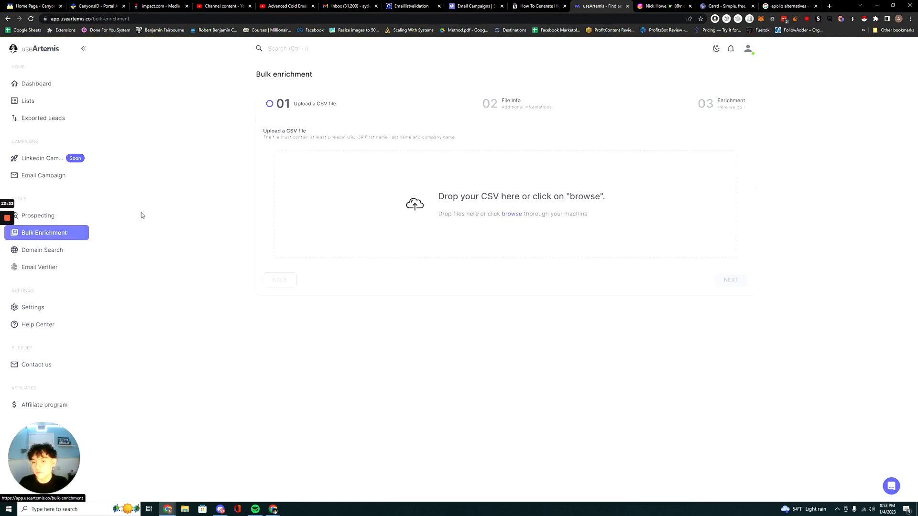
click(184, 509)
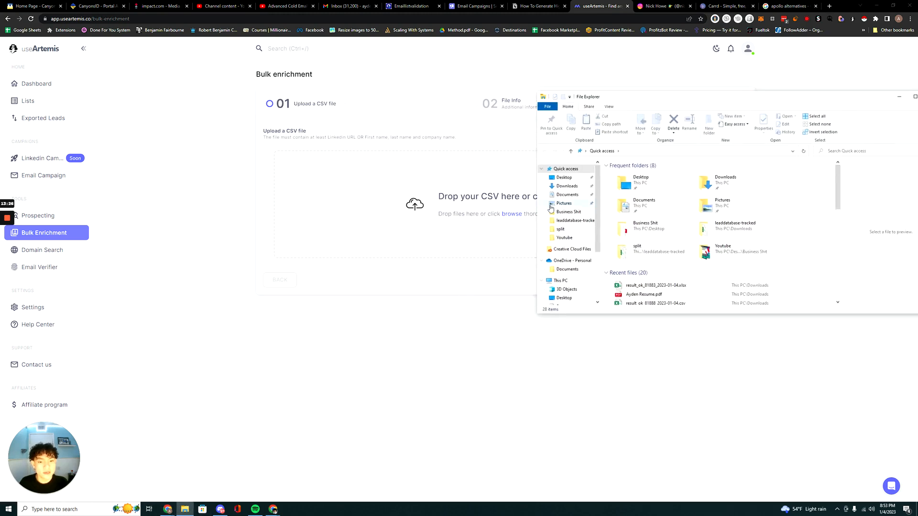
click(568, 186)
click(641, 184)
drag(640, 184, 393, 211)
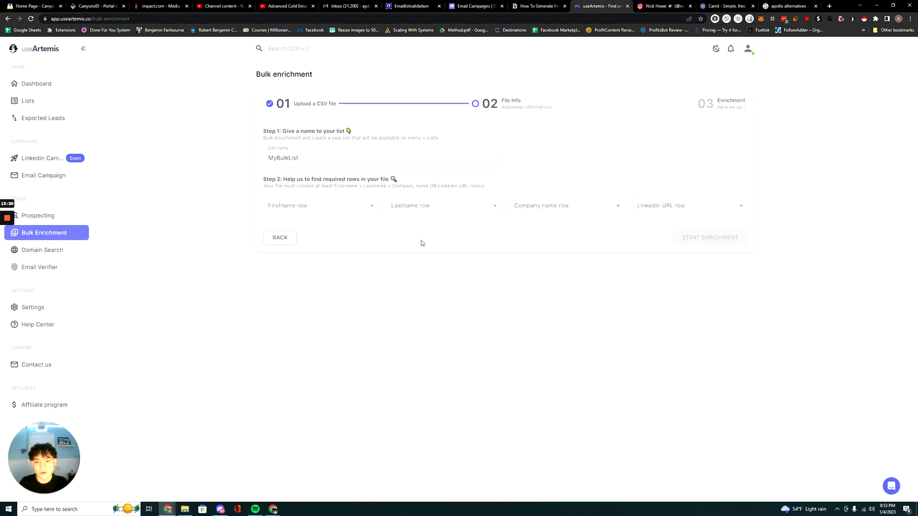
Check the column choices for Firstname row, inspect the scraped CSV's columns in Excel, and return to useArtemis.
click(321, 206)
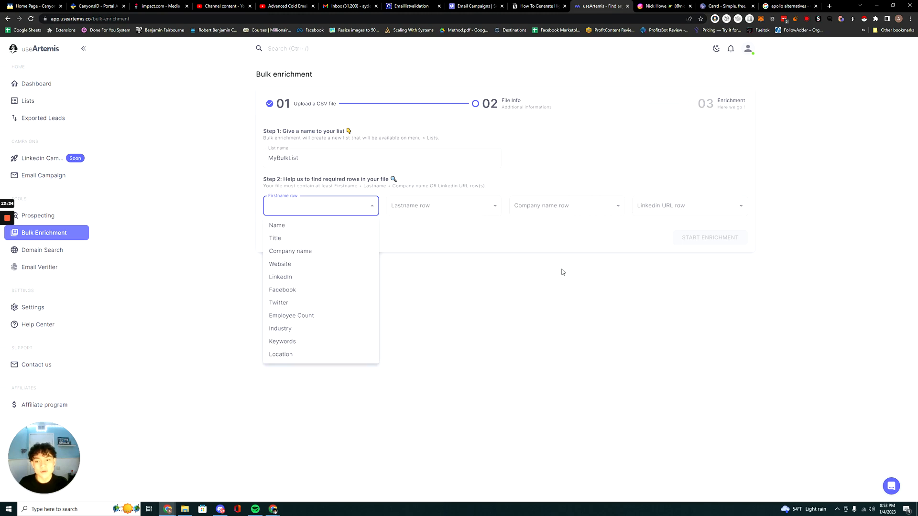
click(432, 209)
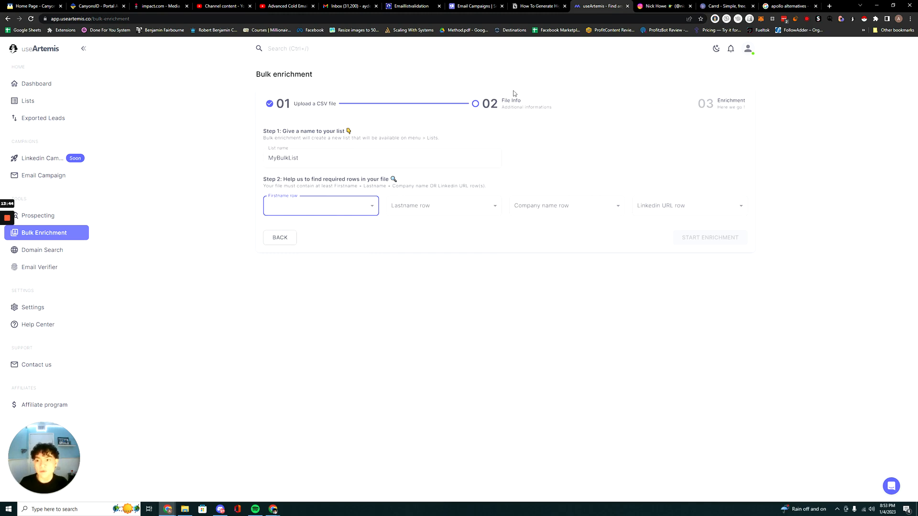
click(184, 508)
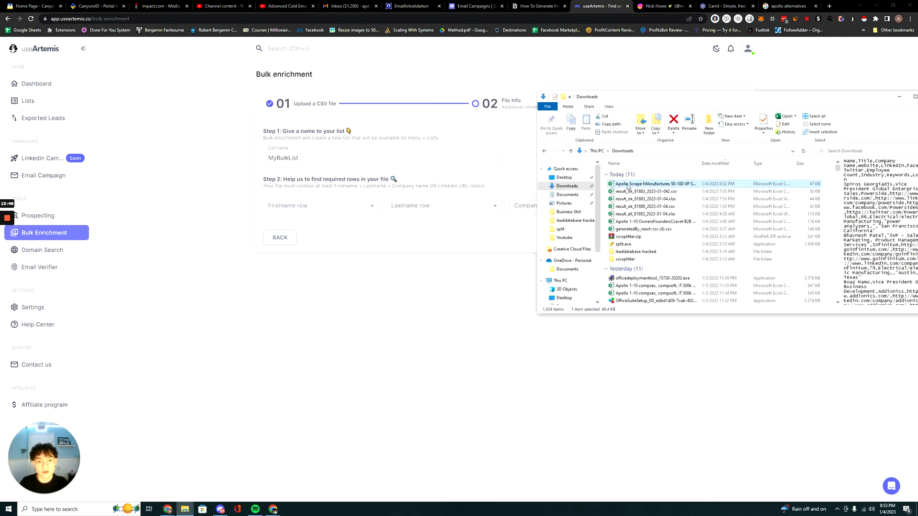
double_click(627, 185)
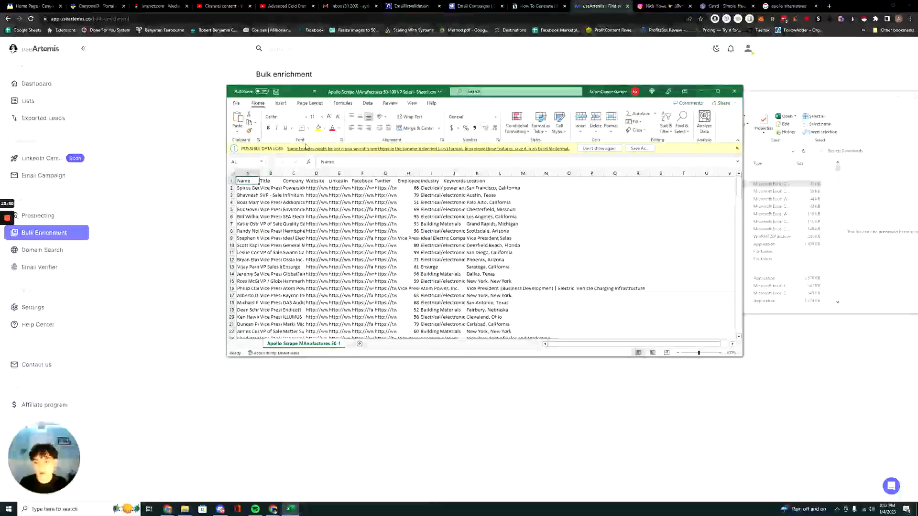
drag(418, 89, 570, 104)
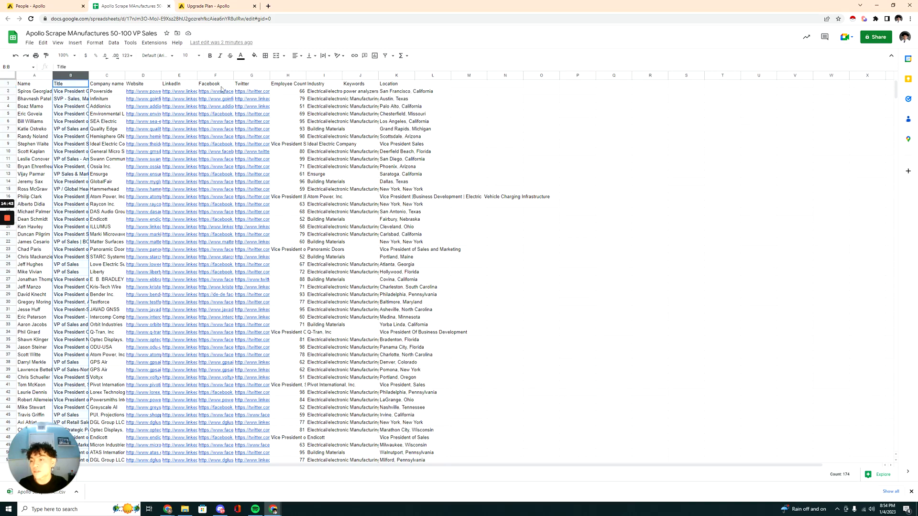
drag(430, 4, 518, 190)
click(612, 6)
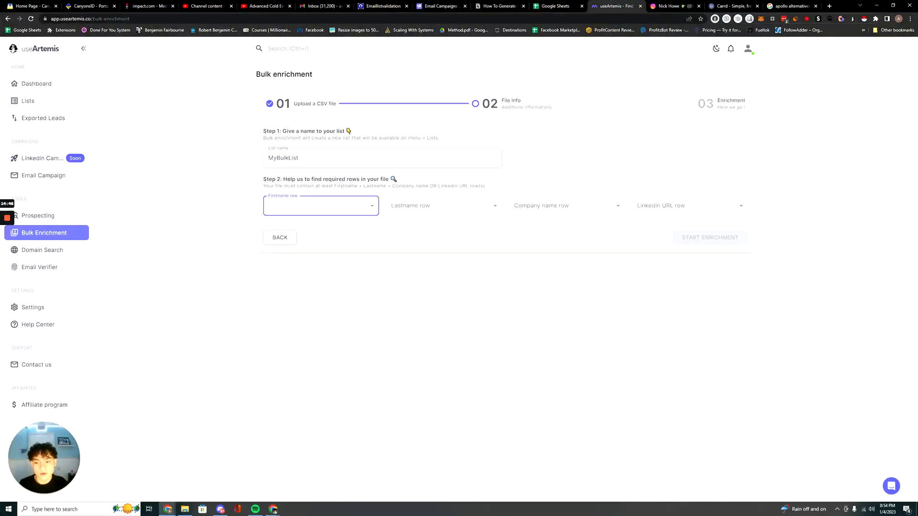
Switch to the Apollo Scrape Google Sheet and shift columns B to K one column over to leave column B empty.
click(274, 510)
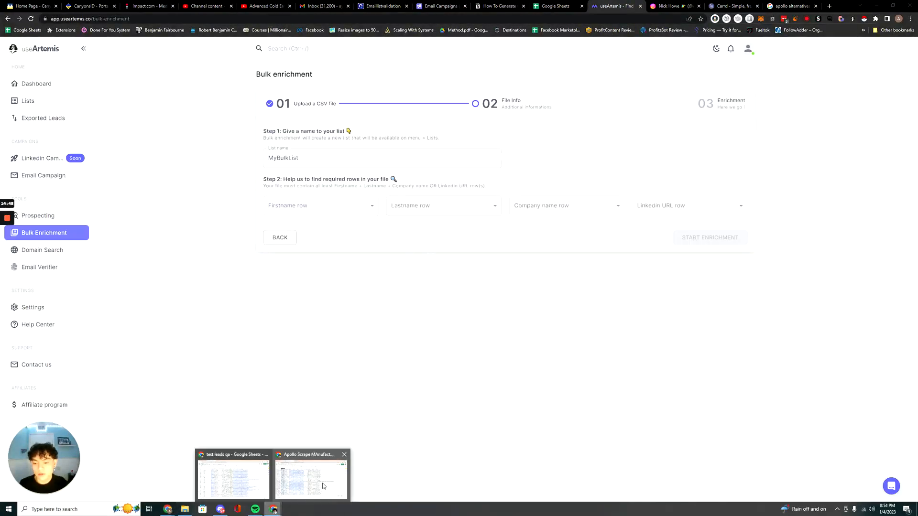
click(319, 483)
click(836, 189)
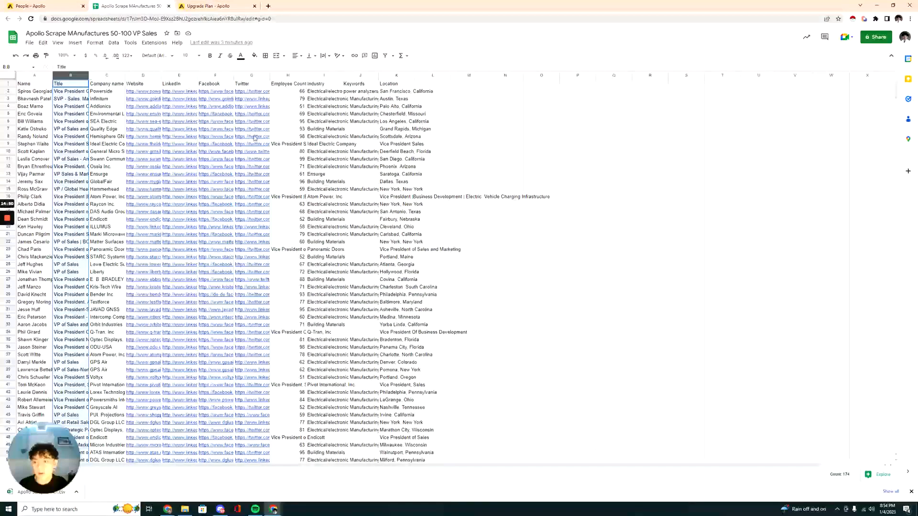
shift+click(404, 75)
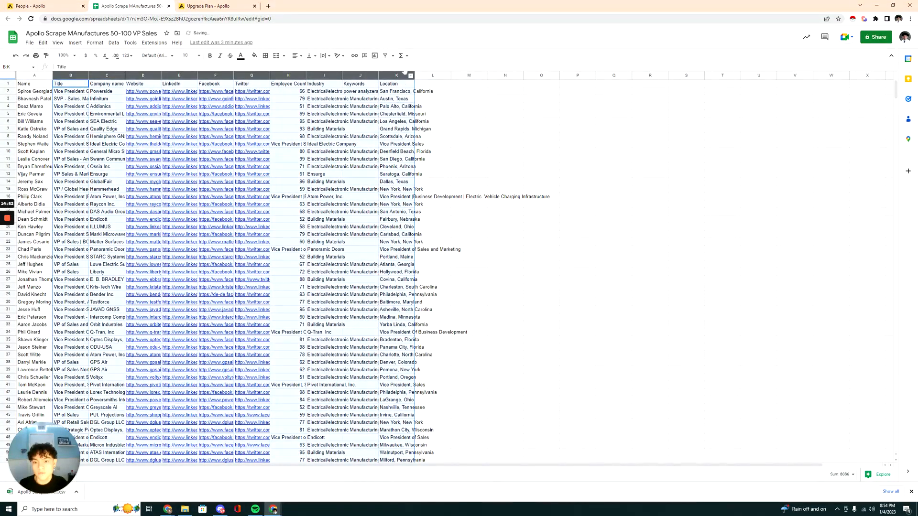
drag(404, 72, 439, 75)
click(583, 146)
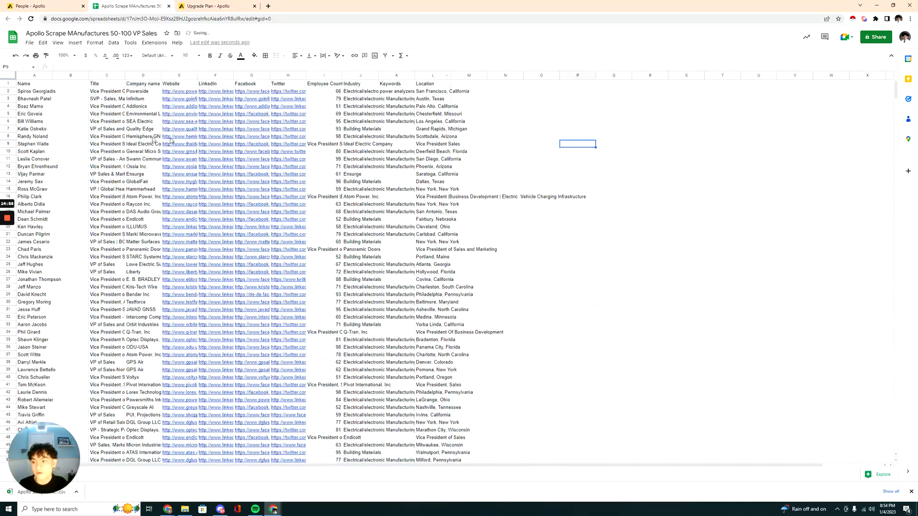
Shift the Title through Location columns one further column over, leaving columns B and C empty beside Name.
click(36, 75)
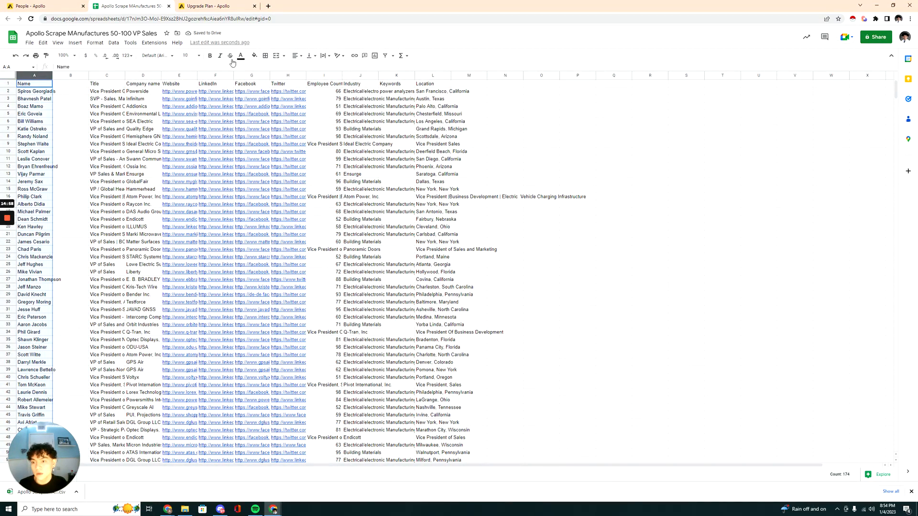
click(114, 76)
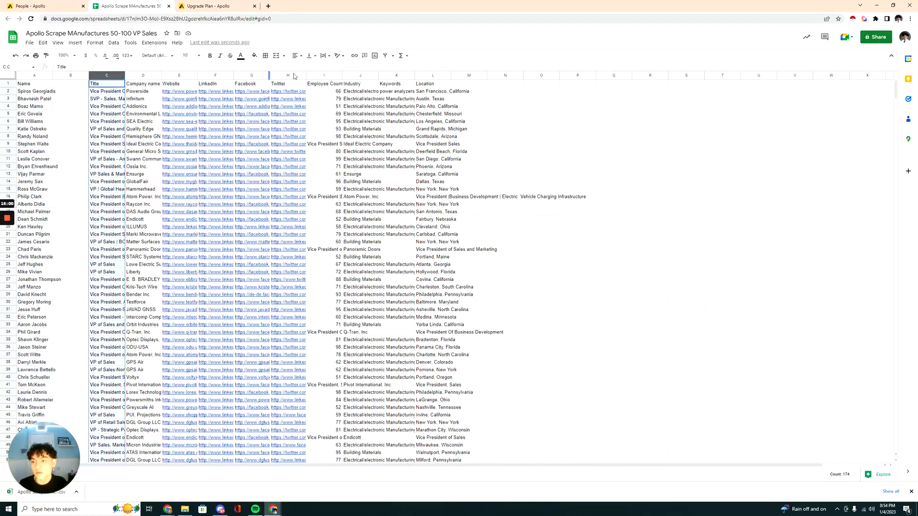
shift+click(437, 76)
drag(437, 77, 470, 78)
click(573, 106)
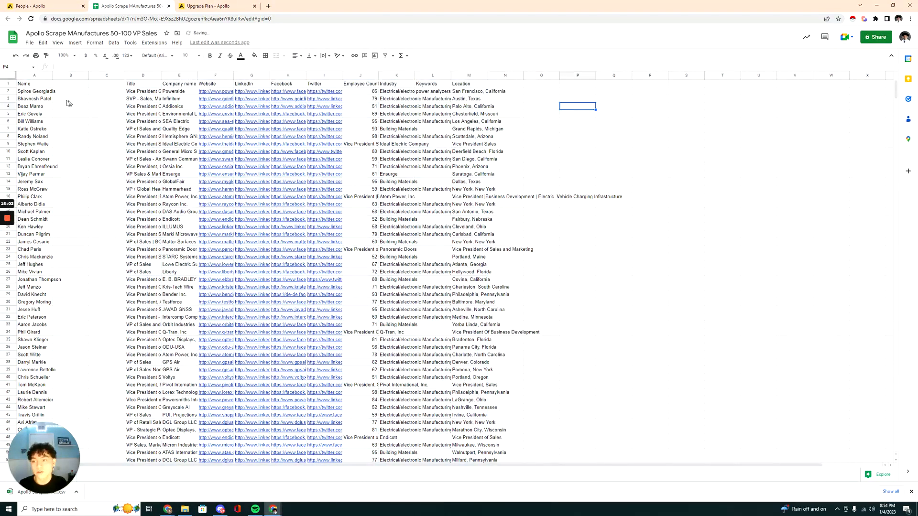
Split the Name column into separate columns using Space as the separator.
click(34, 76)
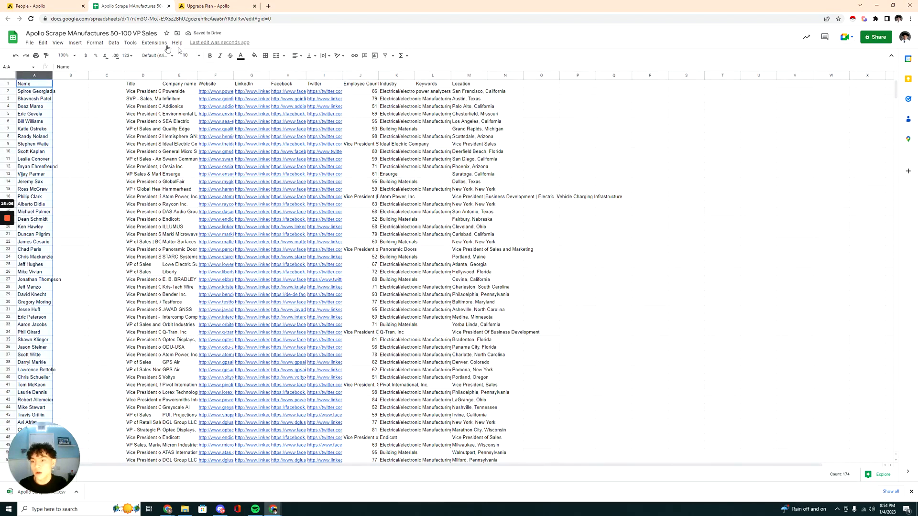
click(116, 44)
click(151, 216)
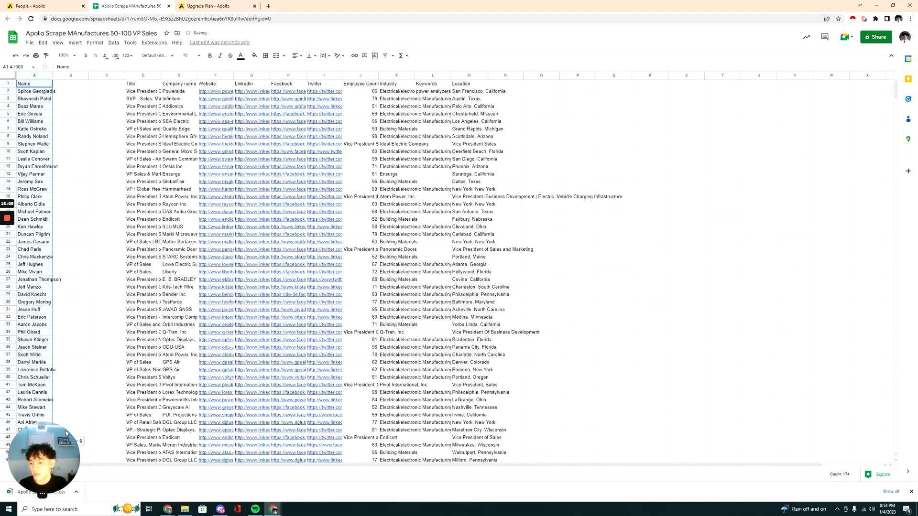
drag(118, 416, 216, 437)
click(177, 425)
click(62, 440)
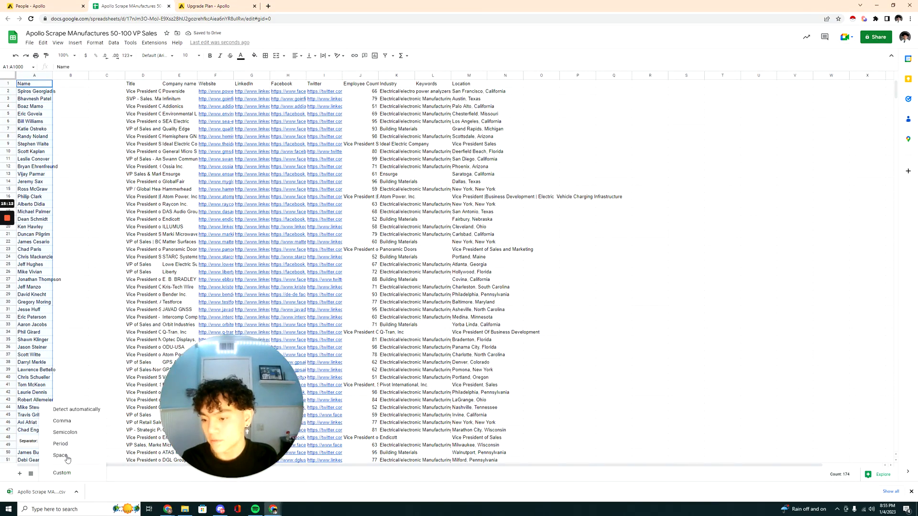
click(70, 454)
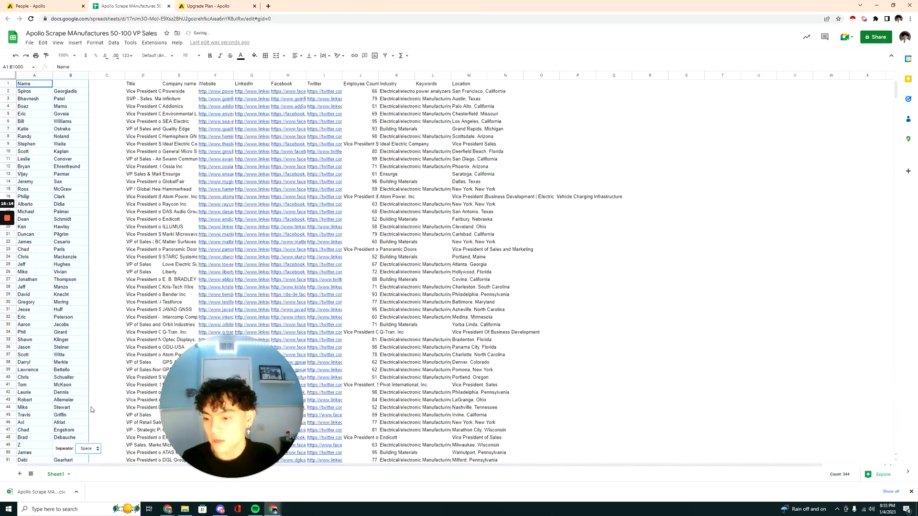
click(114, 256)
Rename the Name header to First and add the header Last above the surname column.
scroll(54, 156, down, 5)
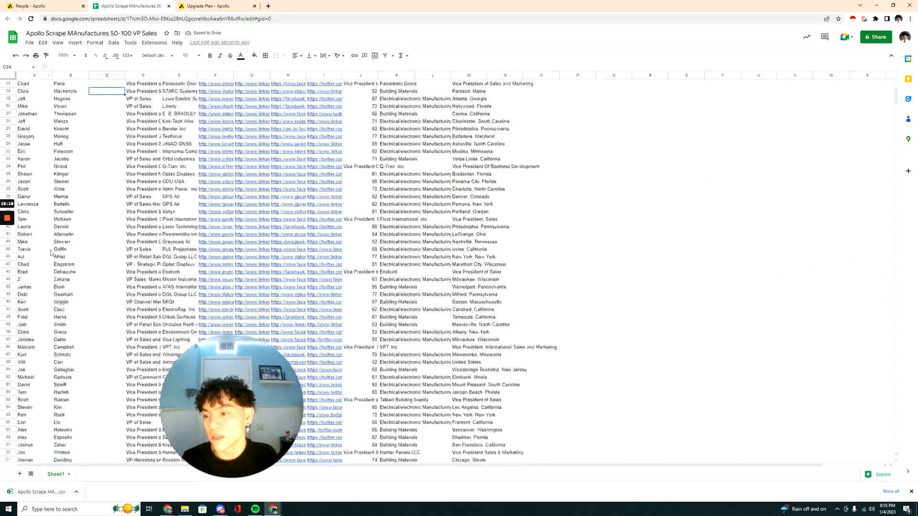
scroll(54, 157, up, 5)
click(33, 83)
text(F)
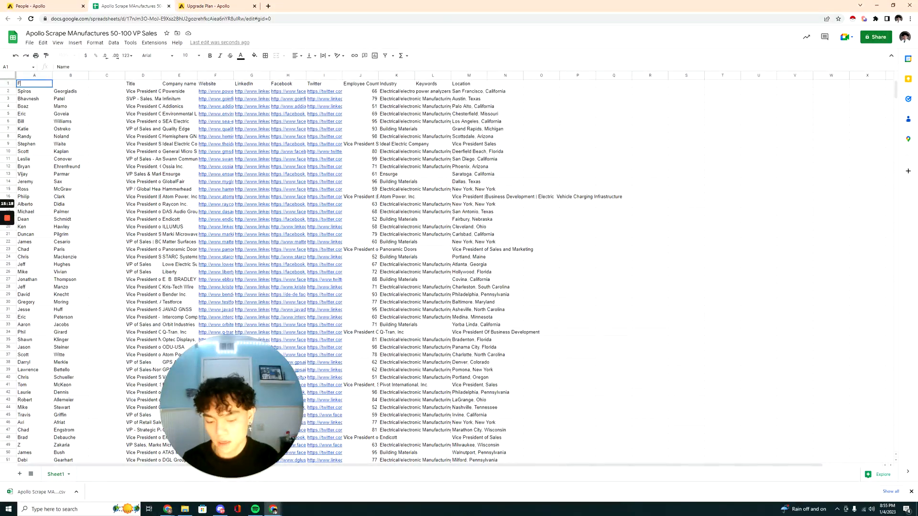
text(irst)
key(Tab)
text(Las)
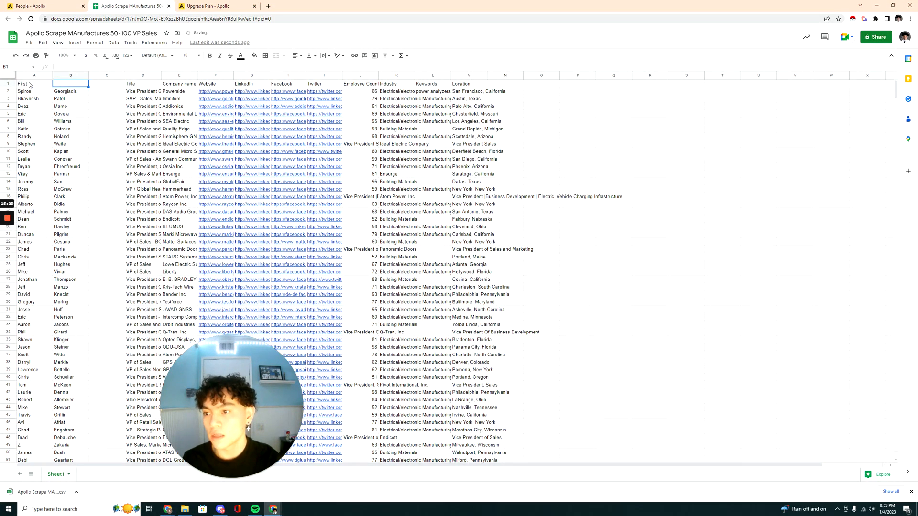
text(t)
key(Return)
Download the Apollo Scrape sheet as a comma-separated values (CSV) file.
click(29, 42)
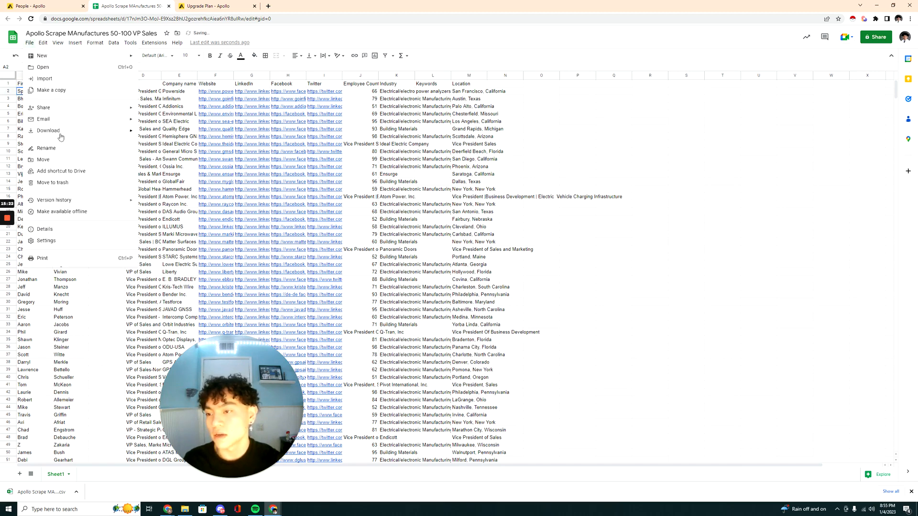
mouse_move(60, 134)
click(183, 178)
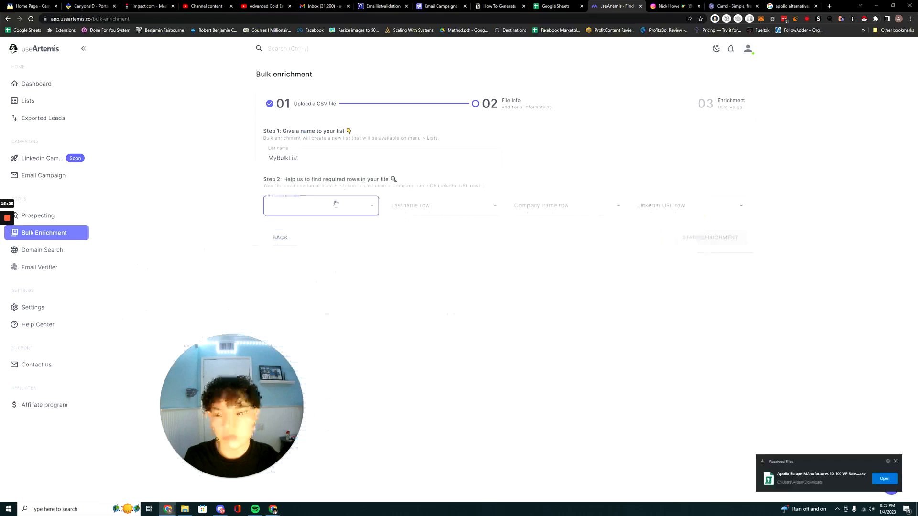
In useArtemis, go back to the upload stage and replace the old CSV with the newly downloaded one from Downloads.
click(286, 238)
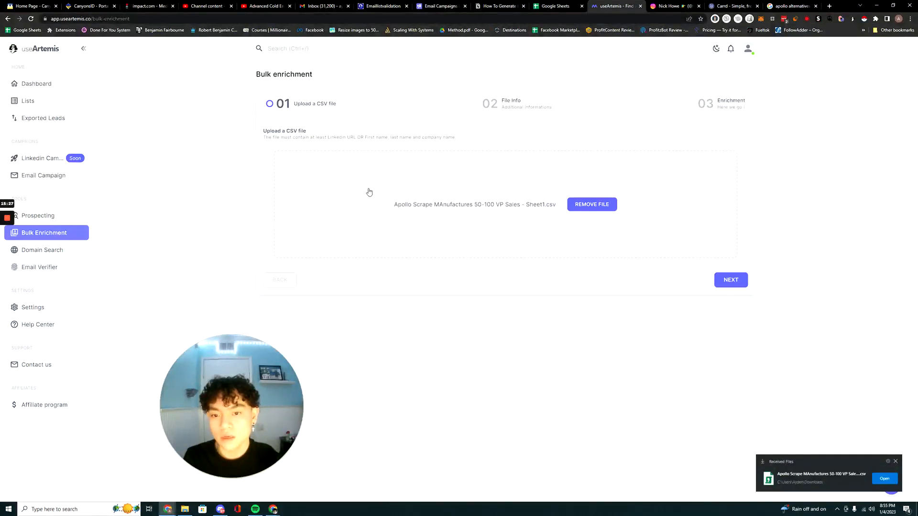
click(591, 204)
click(496, 176)
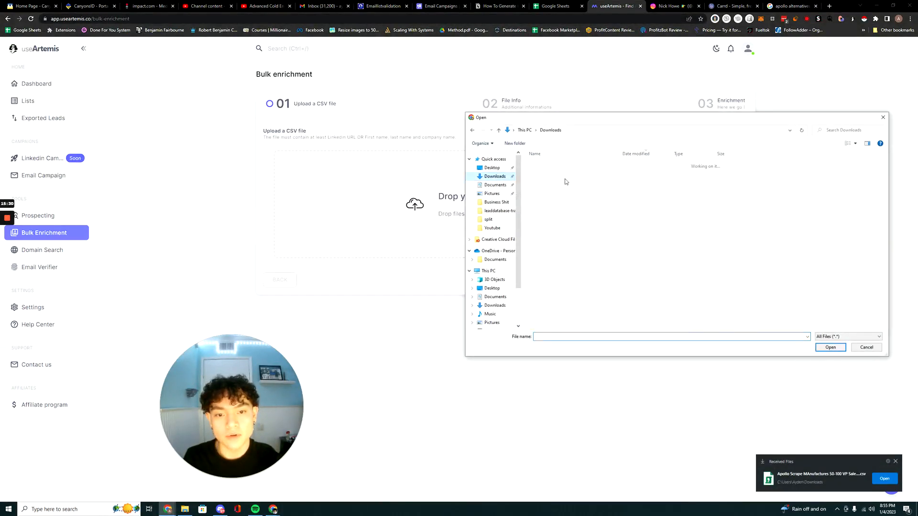
click(574, 174)
click(830, 347)
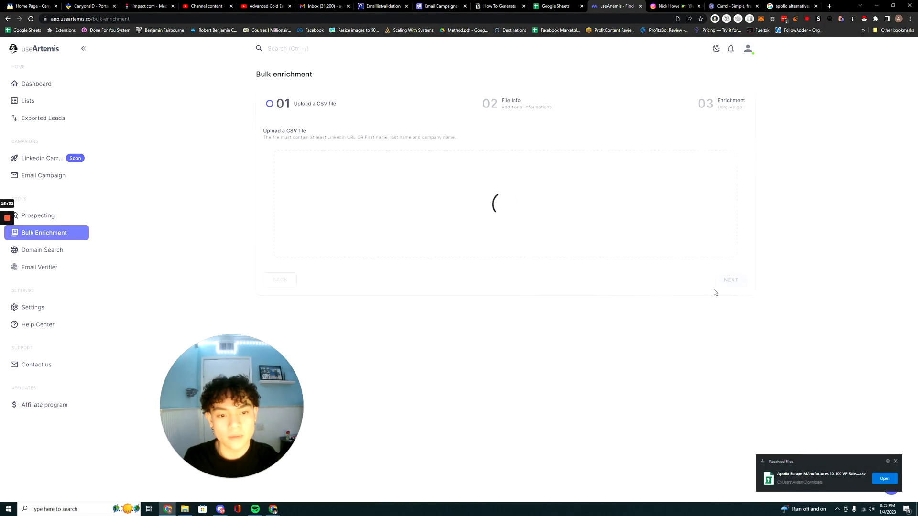
Map the required rows for bulk enrichment: Firstname to First, Lastname to Last, Company name to Company name and Linkedin URL to LinkedIn.
click(318, 213)
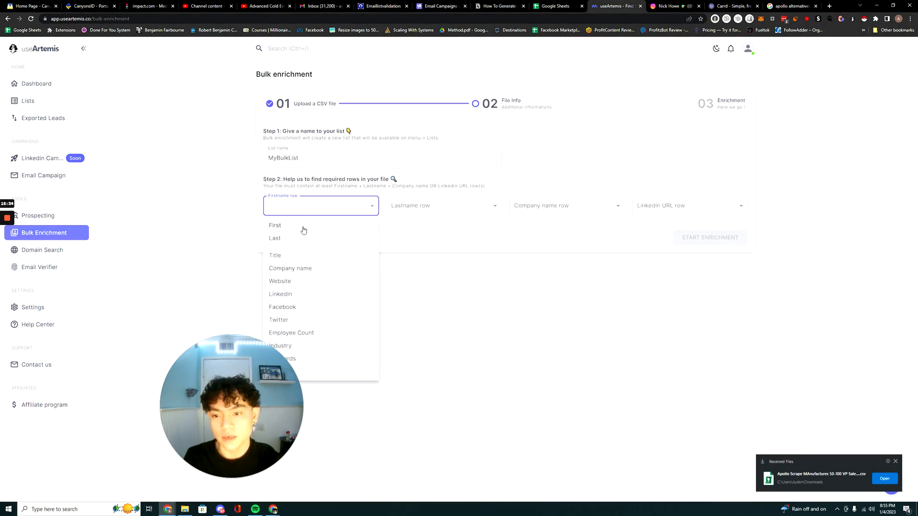
click(302, 226)
click(444, 211)
click(426, 238)
click(544, 211)
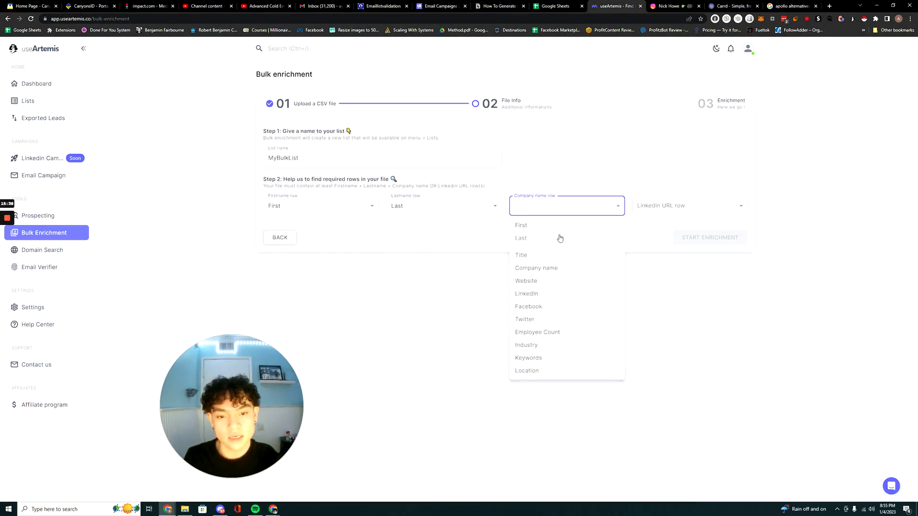
click(557, 269)
click(677, 205)
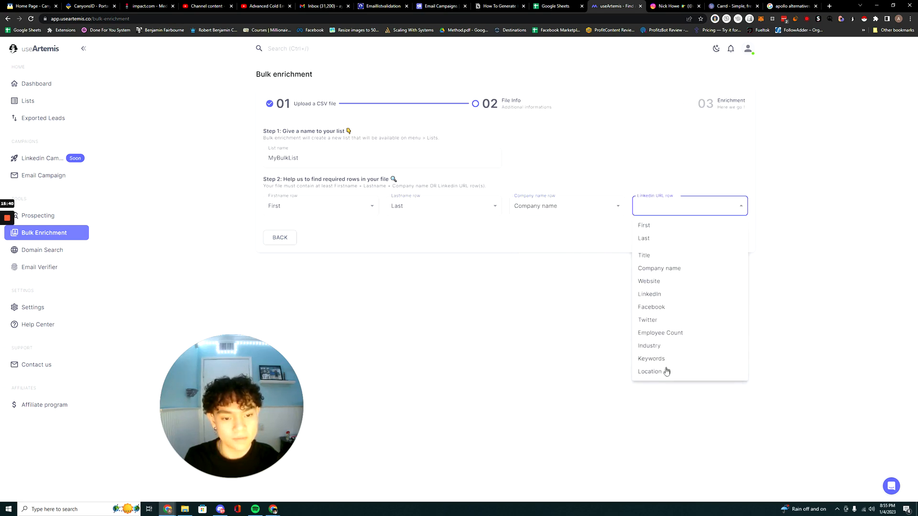
click(668, 295)
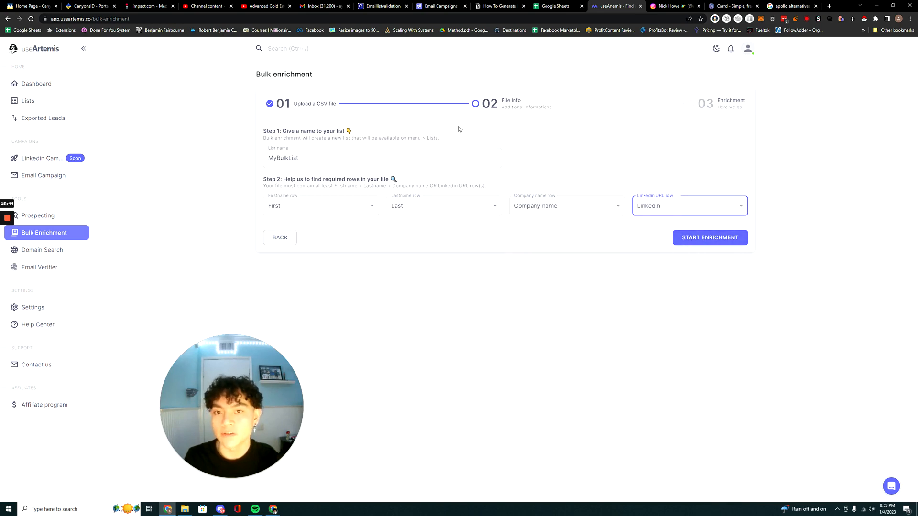
Check the lead enrichment tool instructions in the Notion guide, and look back at useArtemis and the Google Sheets home page.
click(502, 5)
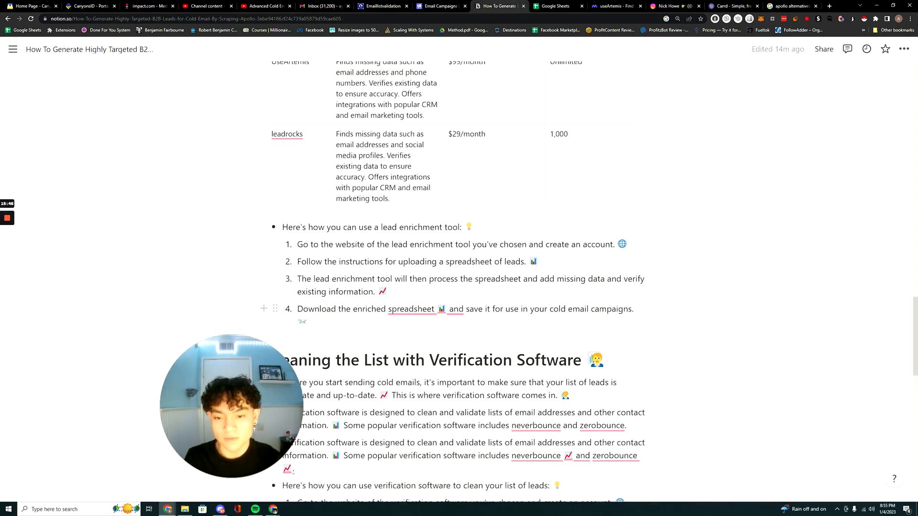
scroll(459, 282, down, 2)
key(ctrl+minus)
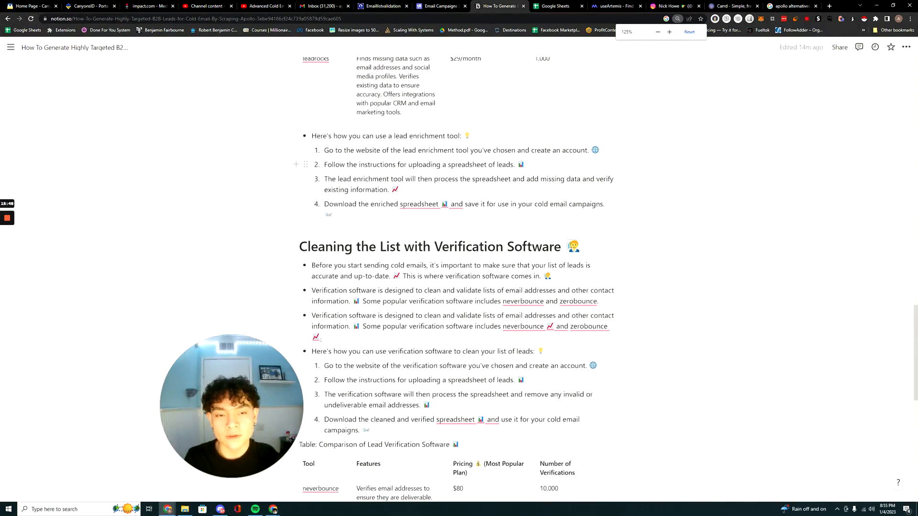
click(616, 6)
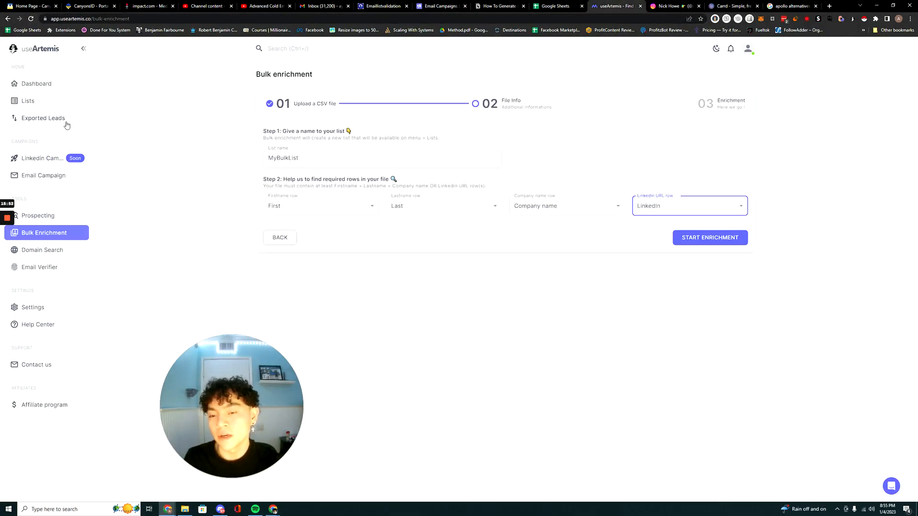
click(549, 8)
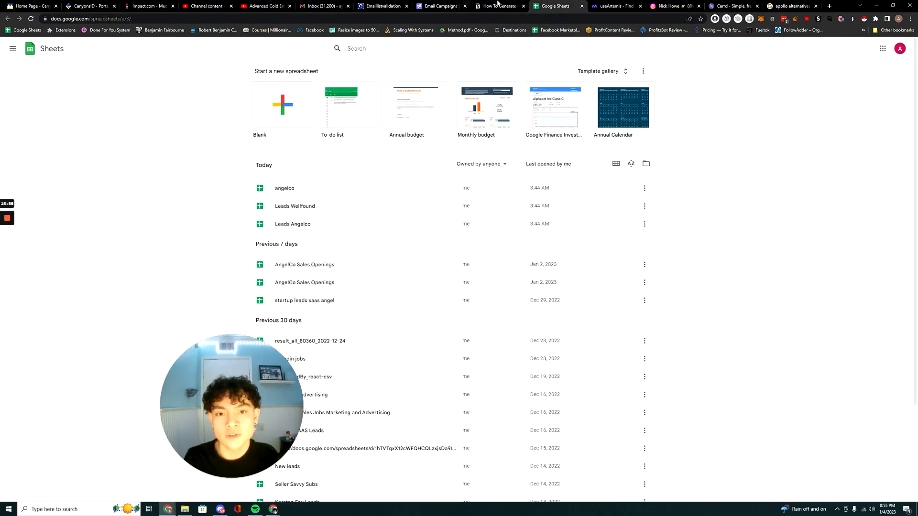
Return to the Notion guide and read the introduction to Cleaning the List with Verification Software.
click(497, 4)
scroll(393, 144, down, 1)
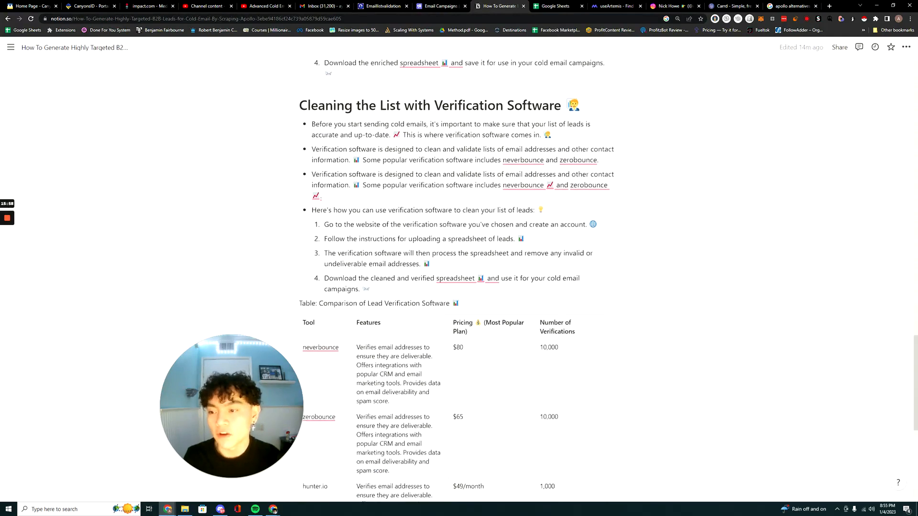
scroll(430, 239, down, 3)
scroll(430, 239, up, 3)
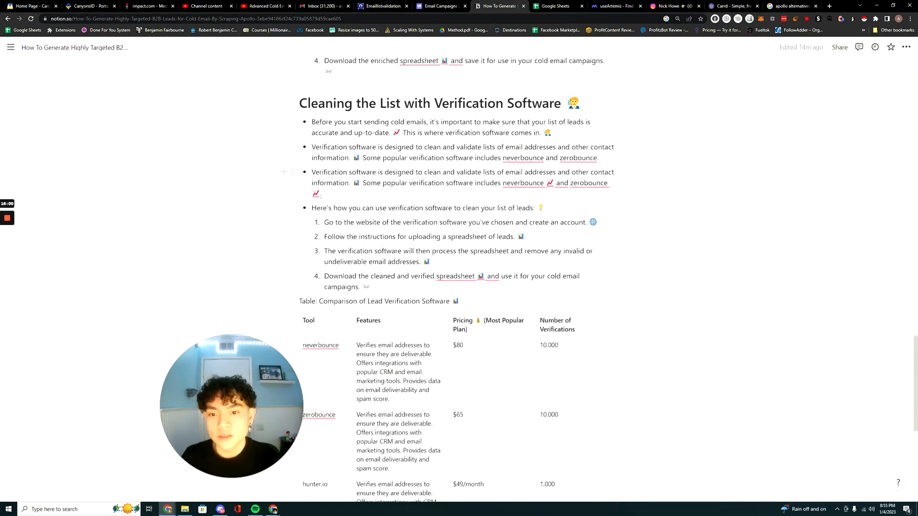
drag(310, 122, 550, 133)
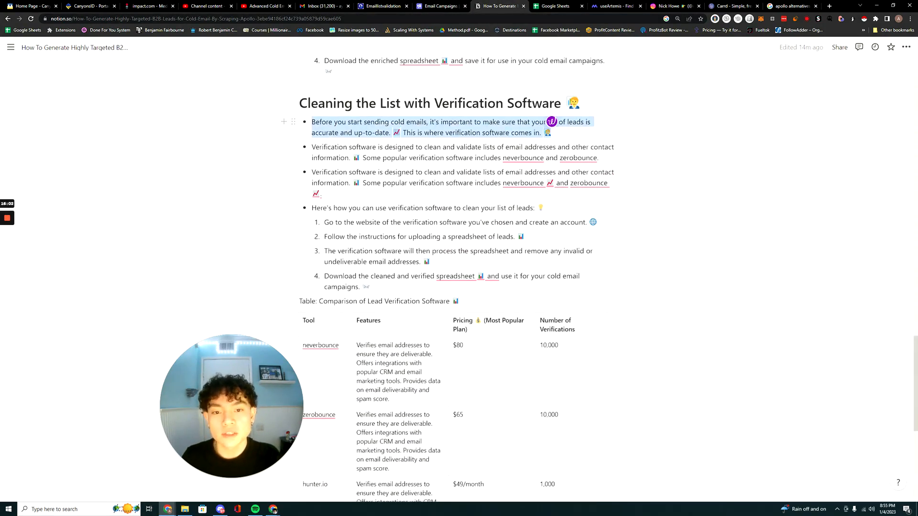
scroll(549, 133, up, 1)
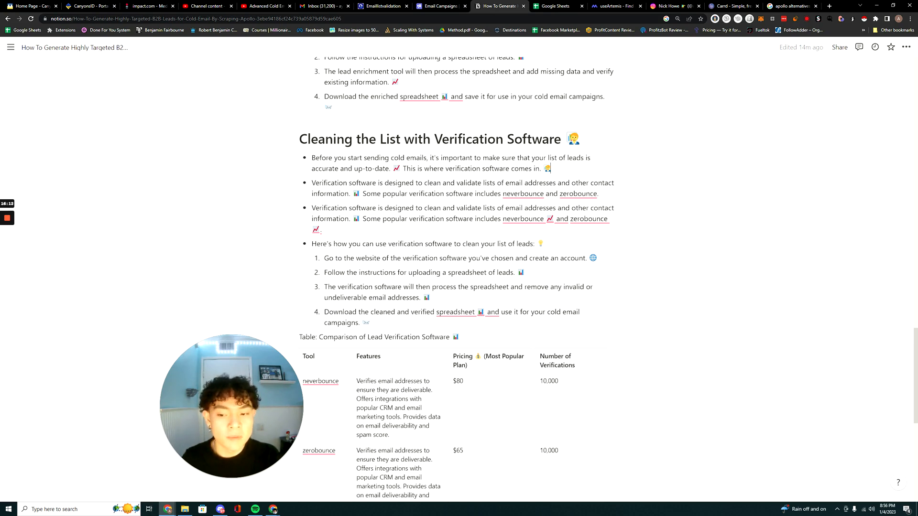
scroll(456, 158, down, 2)
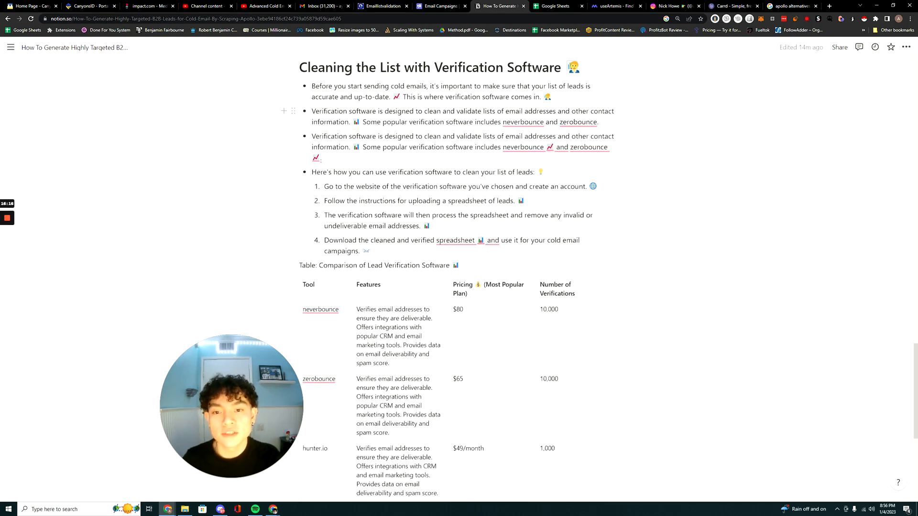
Delete the first of the two duplicate bullets describing verification software, including its leftover empty line.
drag(598, 123, 314, 135)
key(BackSpace)
key(BackSpace)
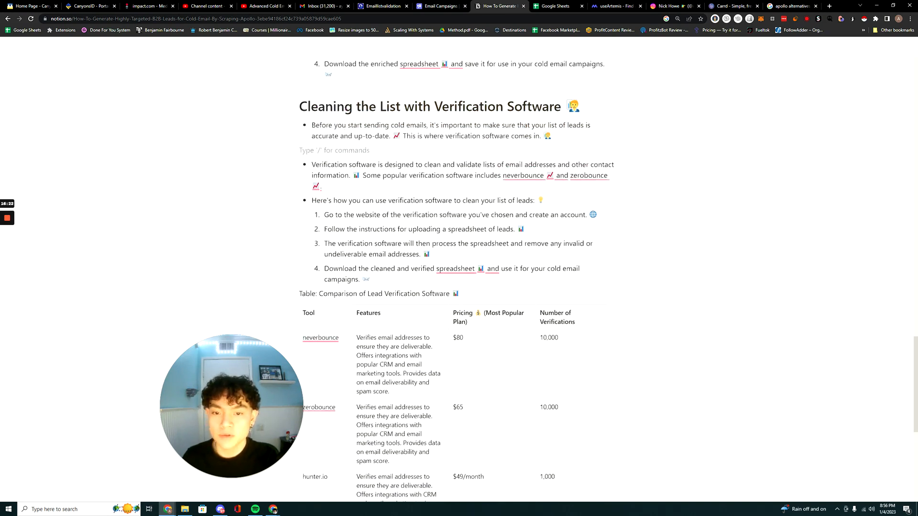
key(BackSpace)
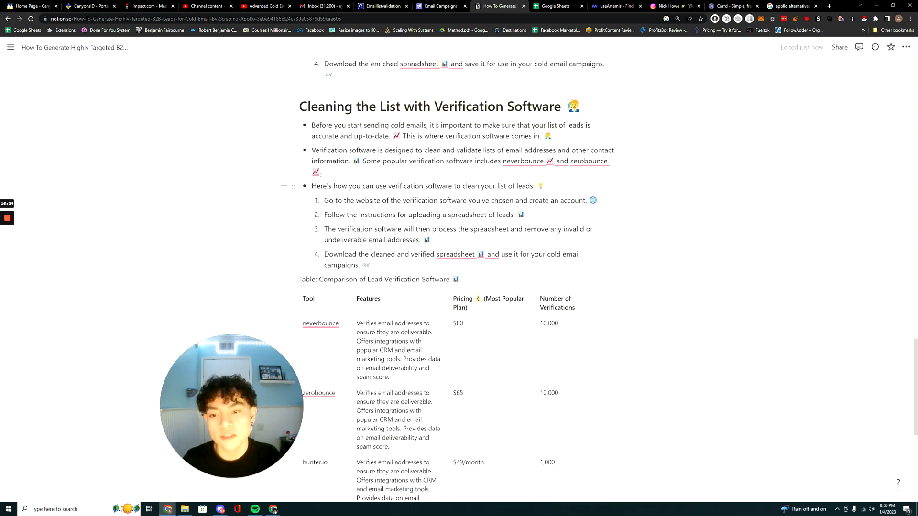
Review the lead verification software comparison table, and open the Emaillistvalidation verification page in a new browser tab.
scroll(459, 287, down, 2)
scroll(334, 206, down, 2)
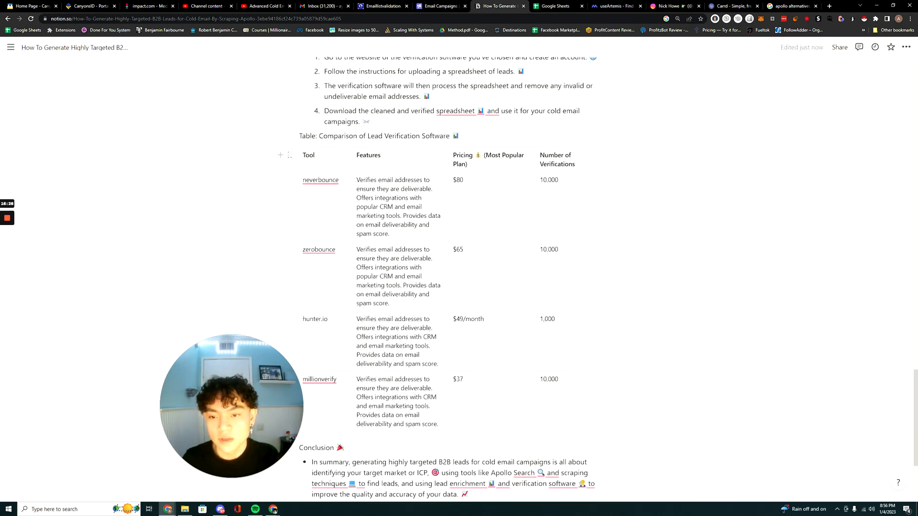
scroll(459, 277, up, 2)
scroll(458, 278, down, 3)
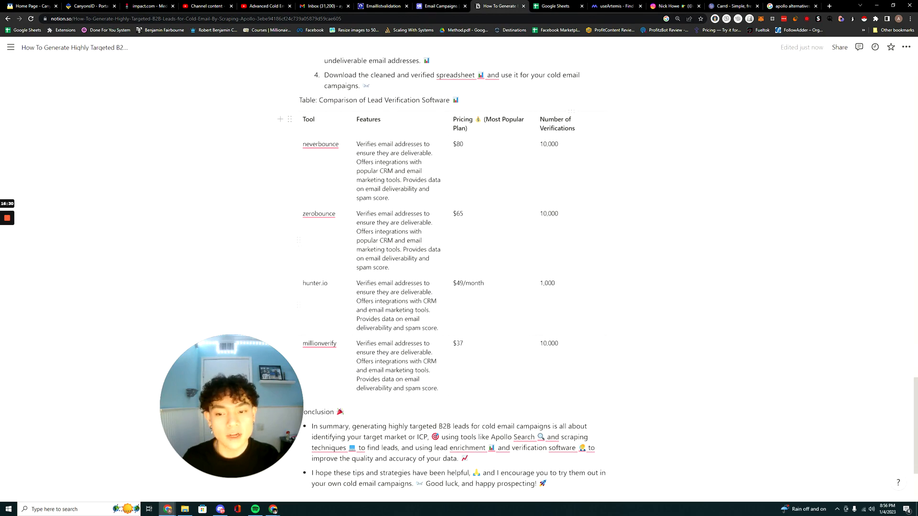
click(830, 6)
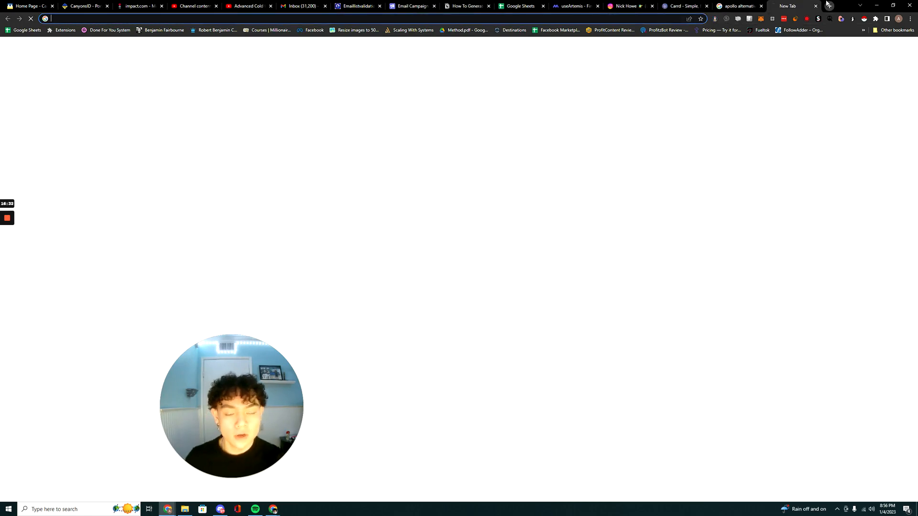
text(emaillist)
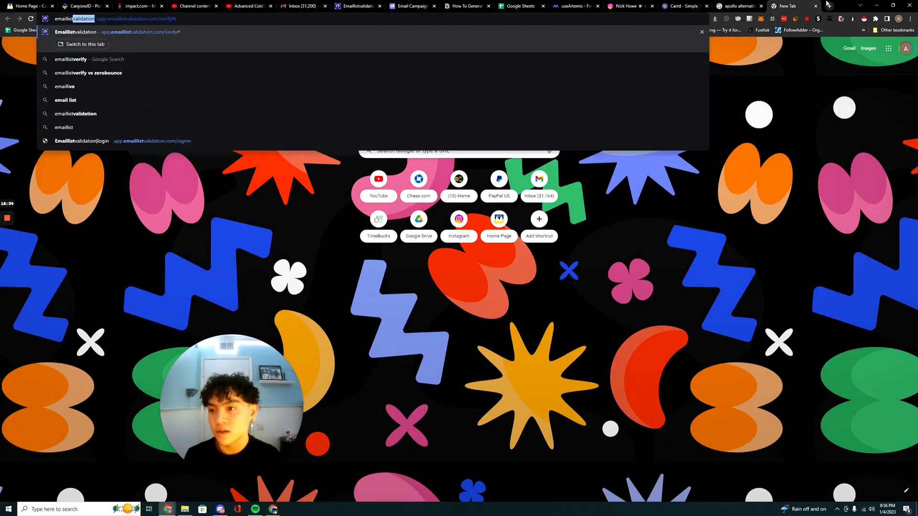
key(Return)
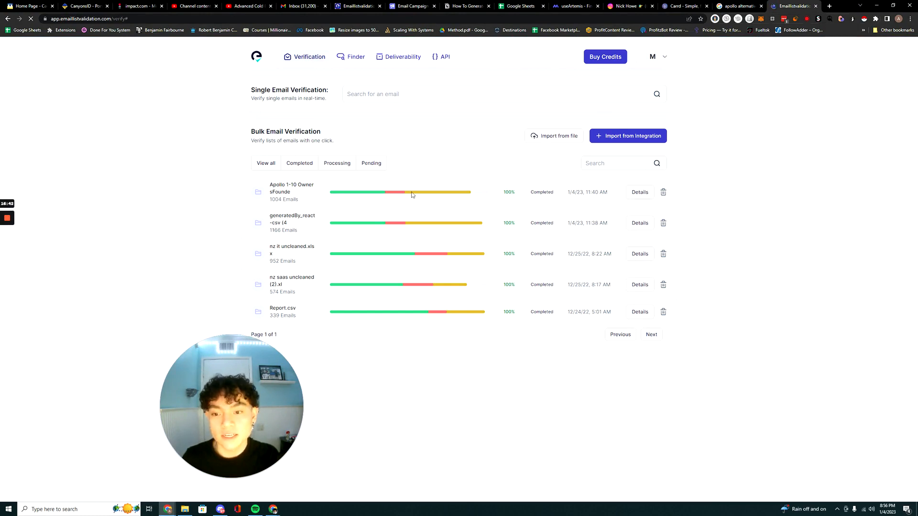
Glance at the Smartlead campaigns and return to the Notion guide to go over the steps for cleaning leads with verification software.
click(372, 4)
click(410, 5)
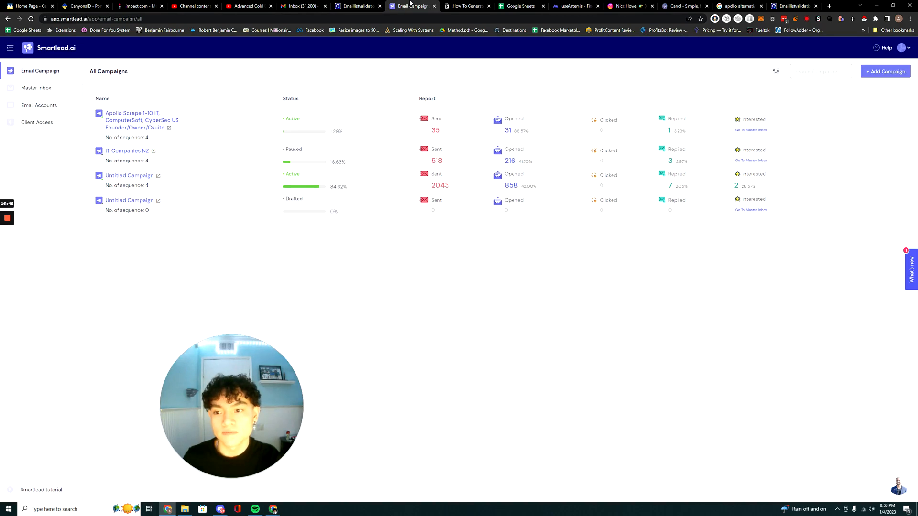
click(304, 6)
click(466, 6)
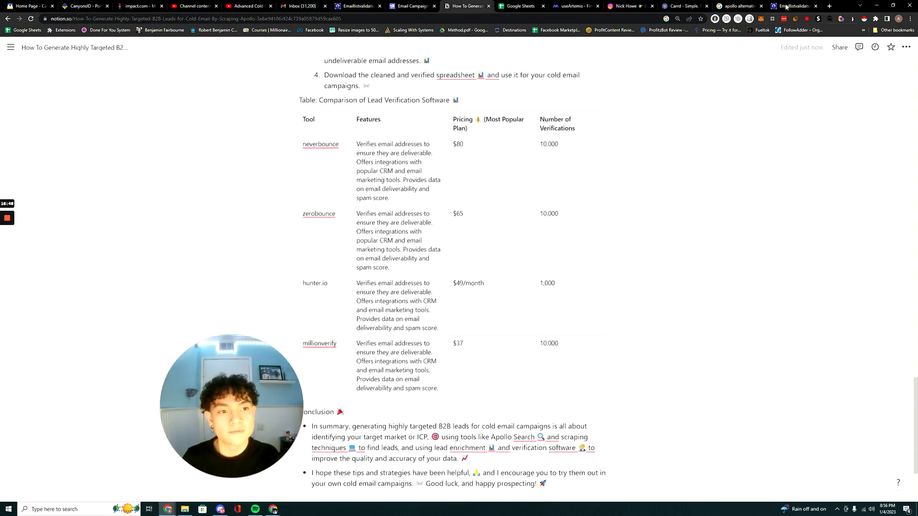
scroll(459, 277, up, 4)
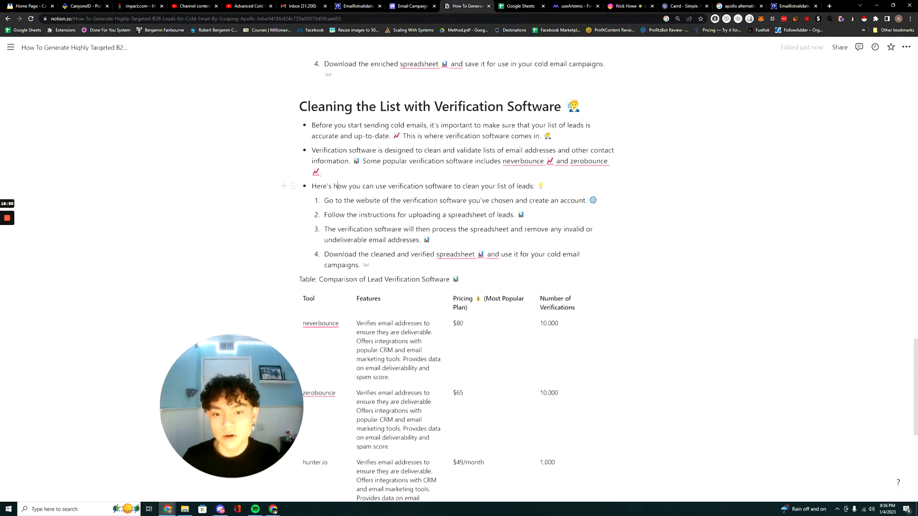
drag(324, 200, 564, 200)
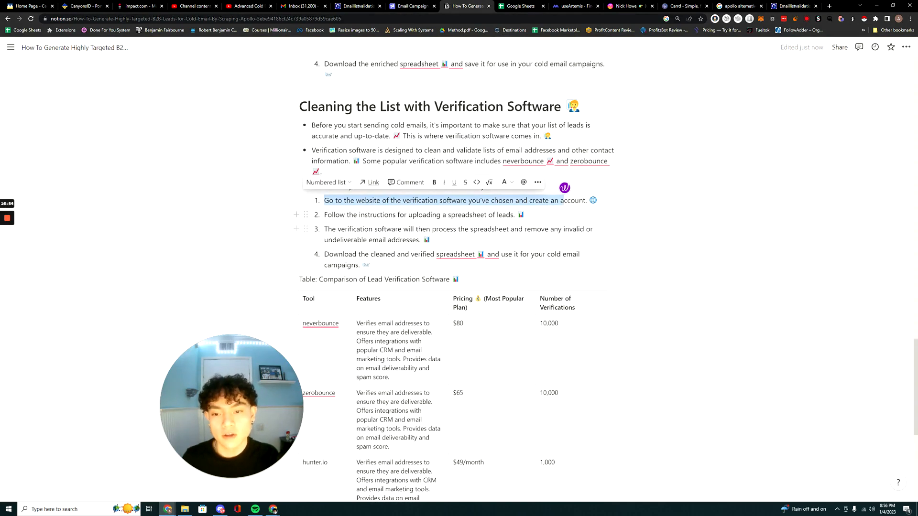
scroll(564, 200, down, 1)
Switch to Emaillistvalidation, view the file import dialog for bulk email verification, and close it without uploading a list.
click(793, 6)
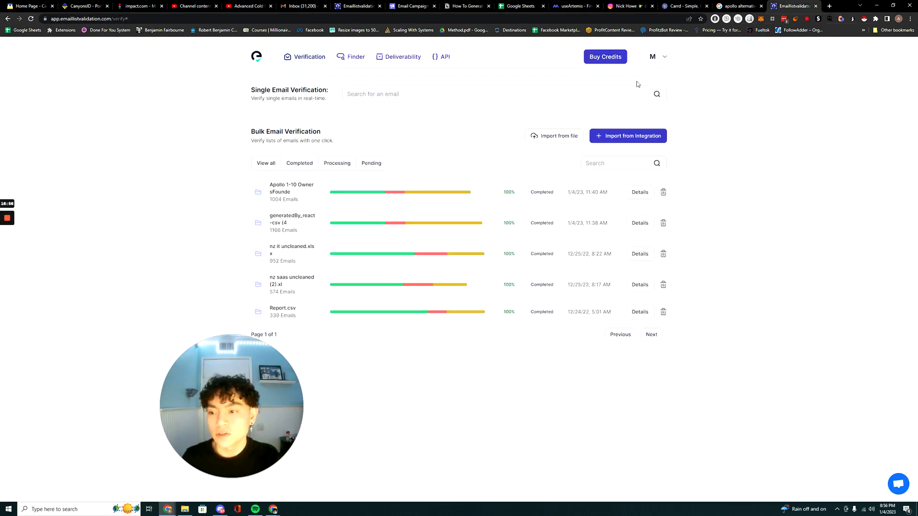
click(553, 138)
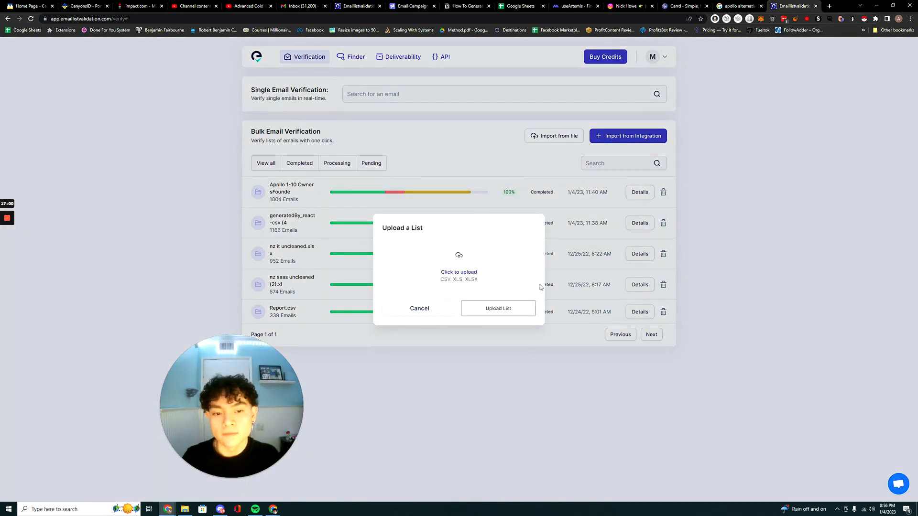
click(570, 334)
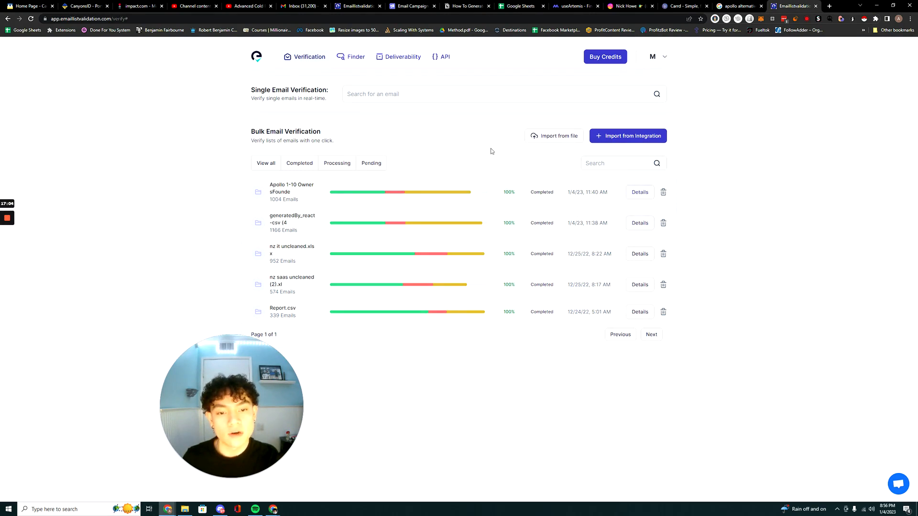
Open the details of the Apollo 1-10 OwnersFounde verification list and examine its deliverability breakdown by category.
click(633, 191)
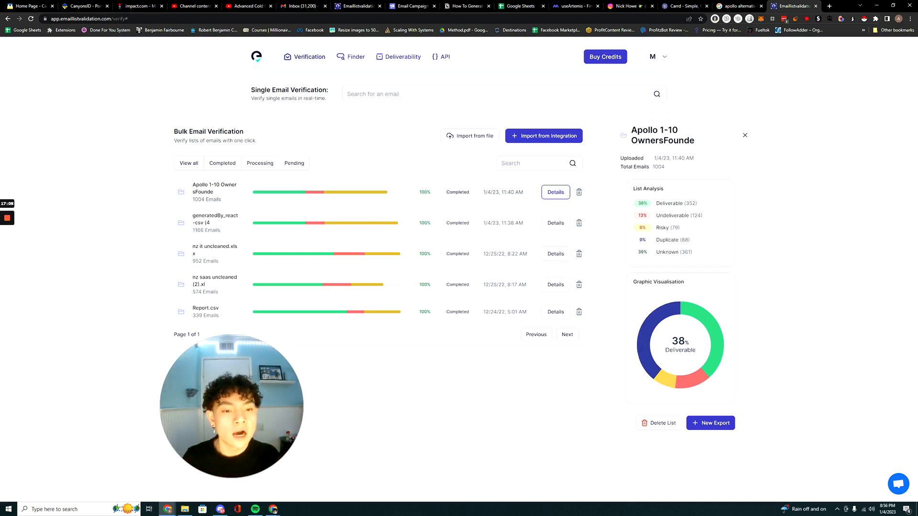
drag(648, 254, 690, 252)
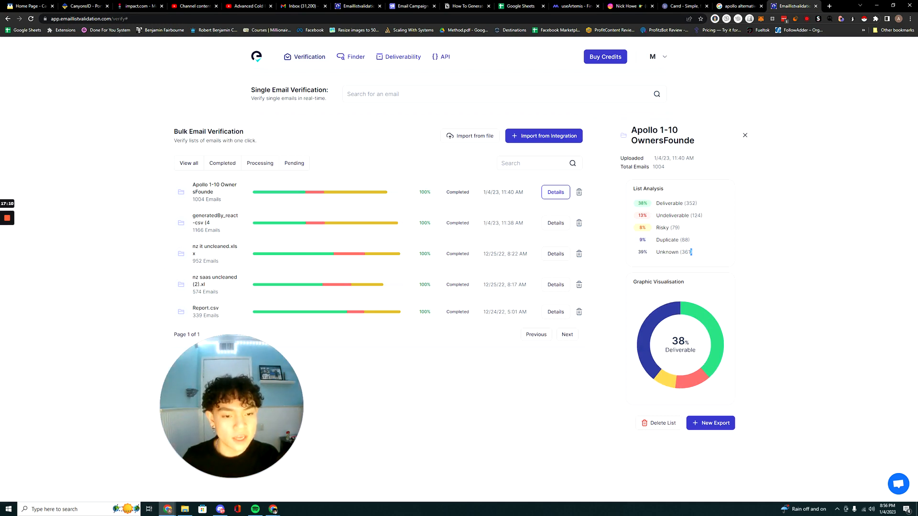
triple_click(637, 228)
click(652, 251)
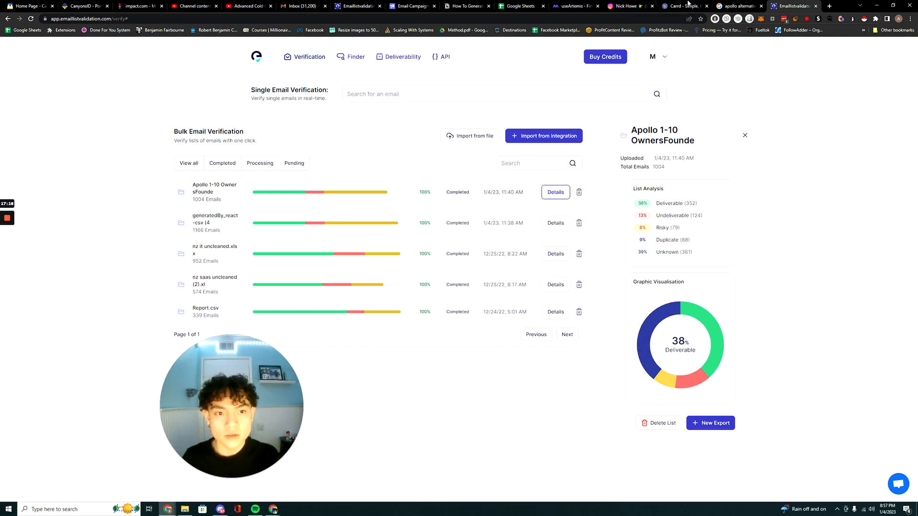
Check the list-cleaning steps in the Notion guide and return to the Emaillistvalidation list details.
click(482, 6)
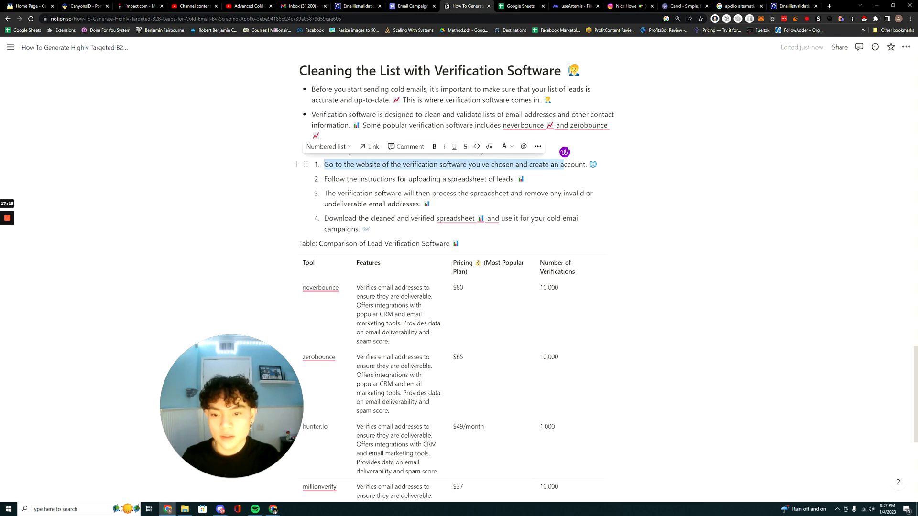
click(339, 193)
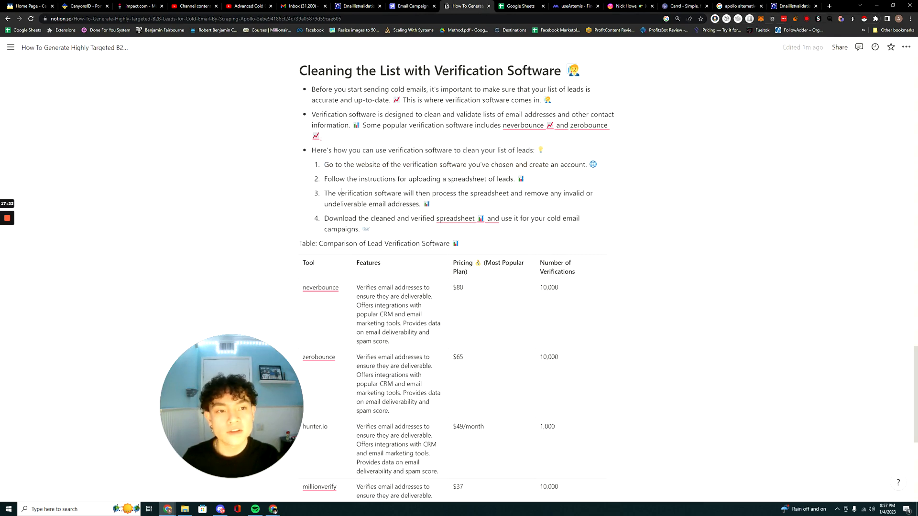
click(791, 6)
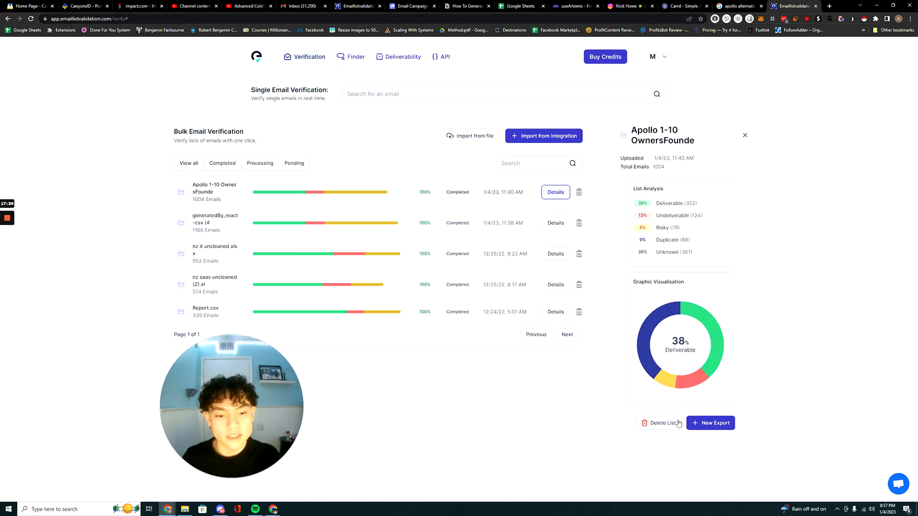
Open result_ok_81883_2023-01-042.csv from the Downloads folder in Excel, look through all its lead rows, and close the workbook.
click(185, 509)
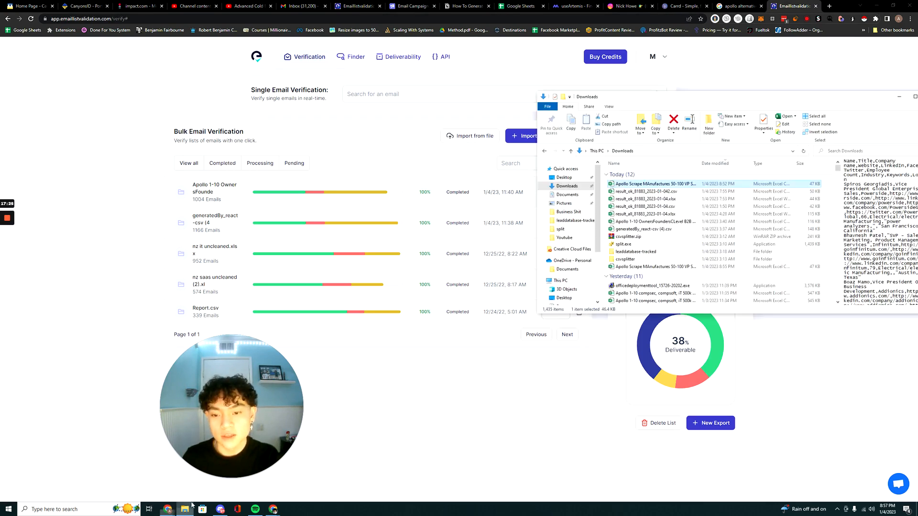
double_click(649, 192)
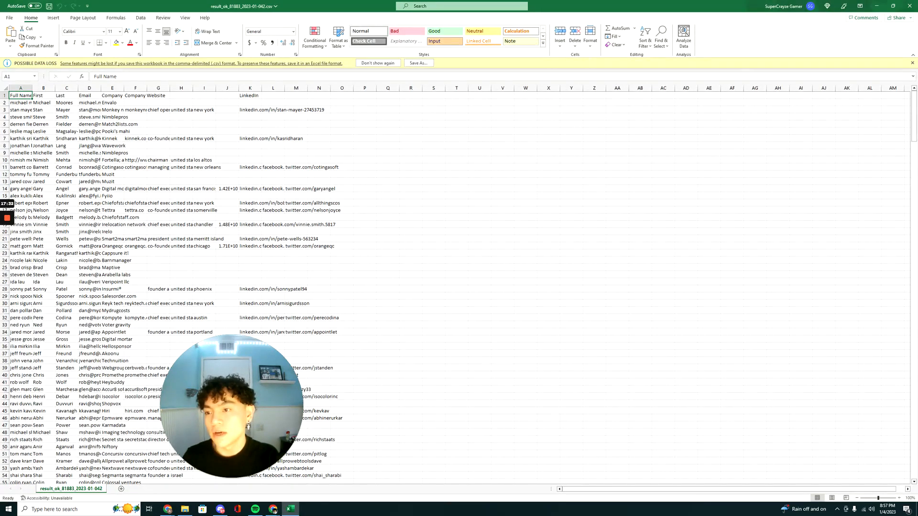
scroll(454, 287, down, 12)
scroll(454, 287, down, 20)
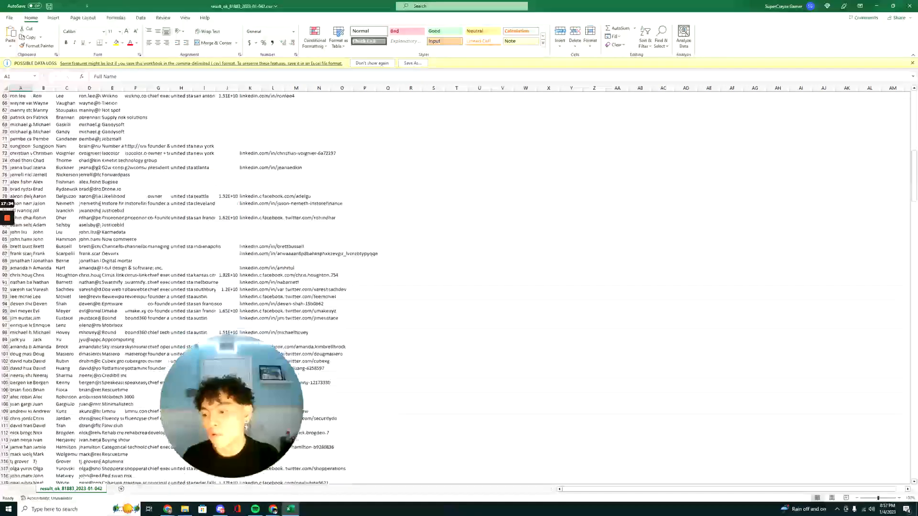
scroll(454, 287, down, 20)
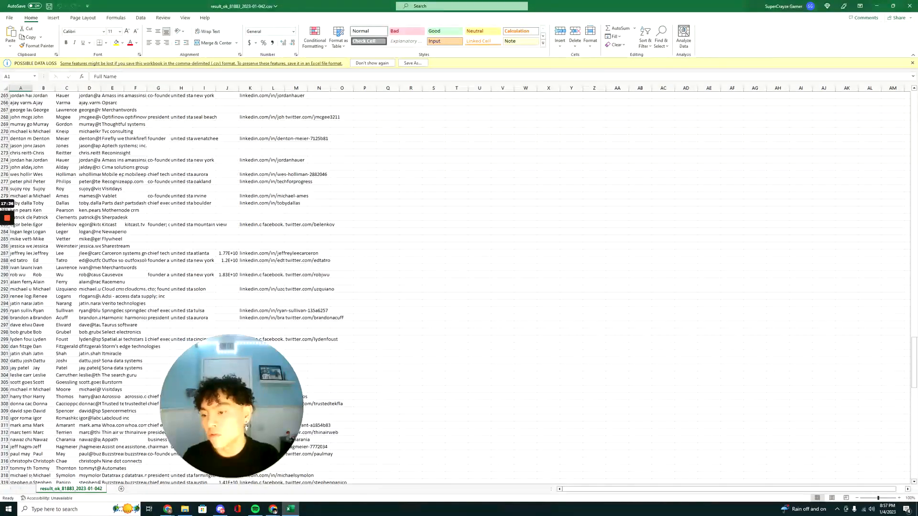
scroll(19, 260, down, 6)
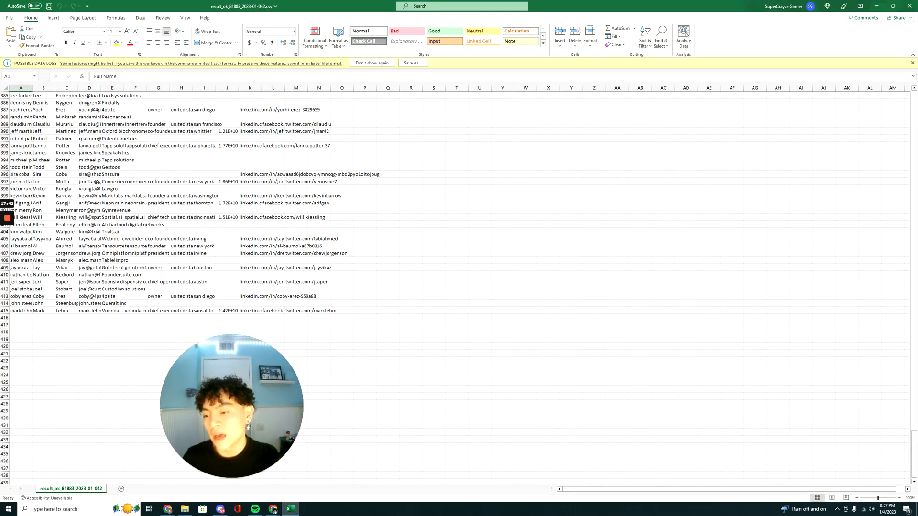
scroll(249, 427, up, 2)
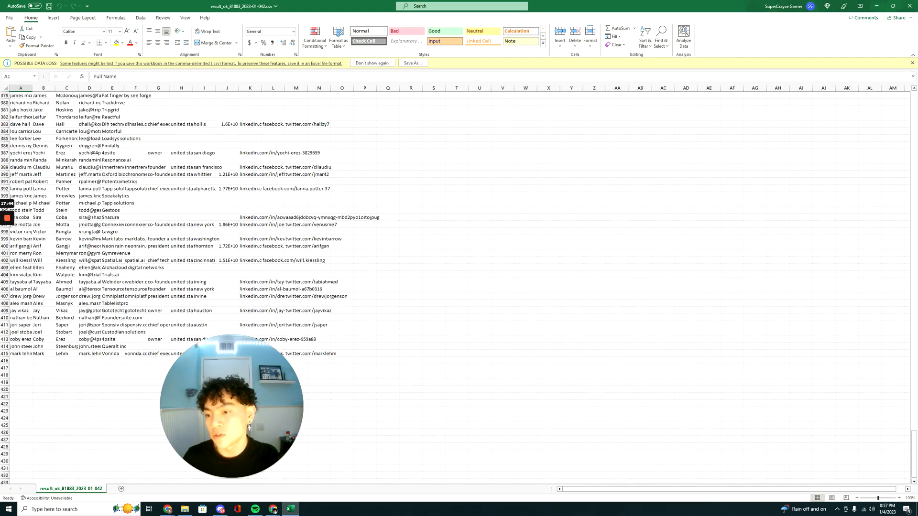
scroll(191, 287, up, 20)
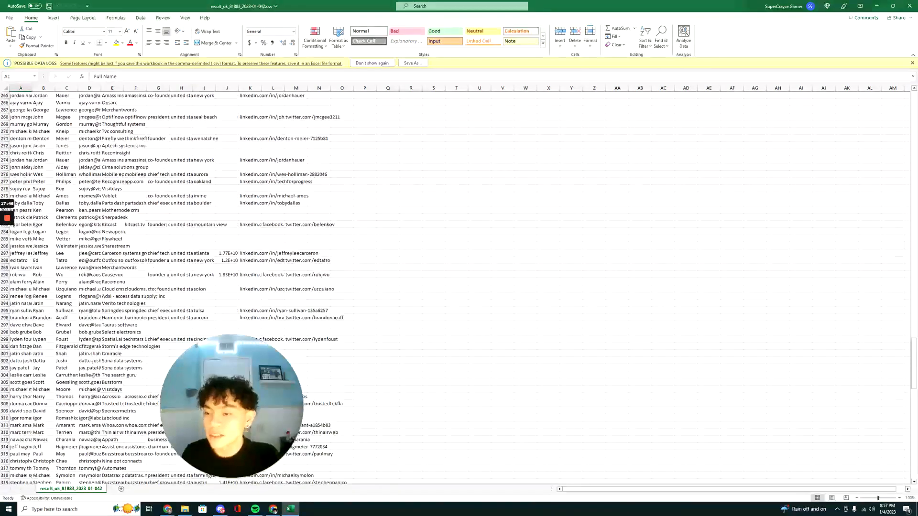
scroll(191, 287, up, 20)
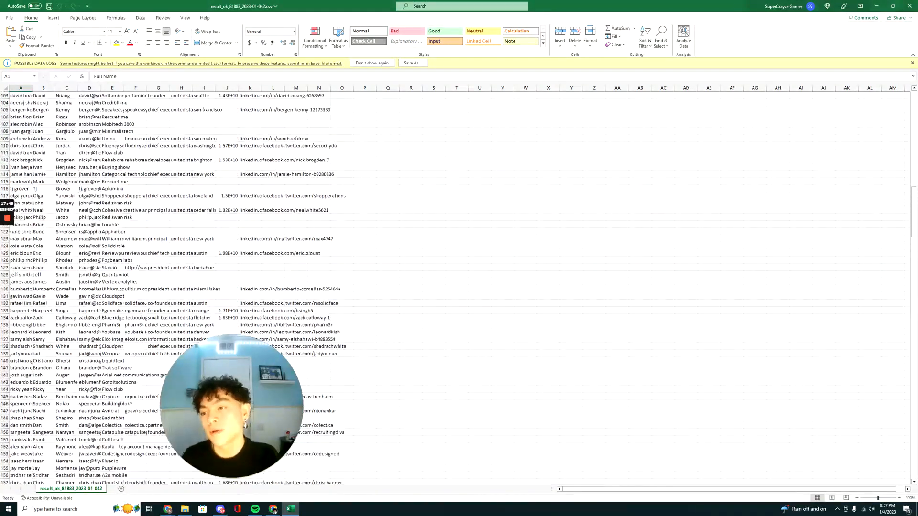
scroll(191, 287, up, 20)
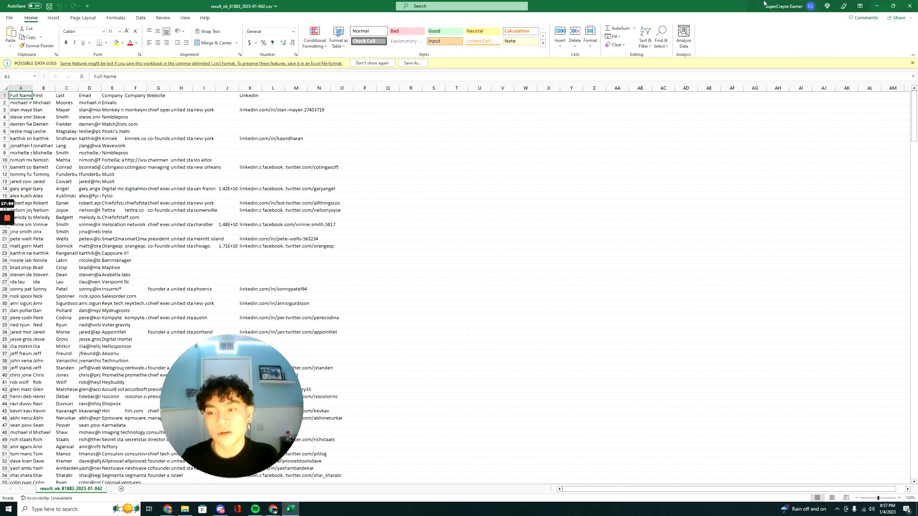
click(909, 6)
Return to the Notion guide and review the verification software comparison table and the Conclusion section.
click(466, 5)
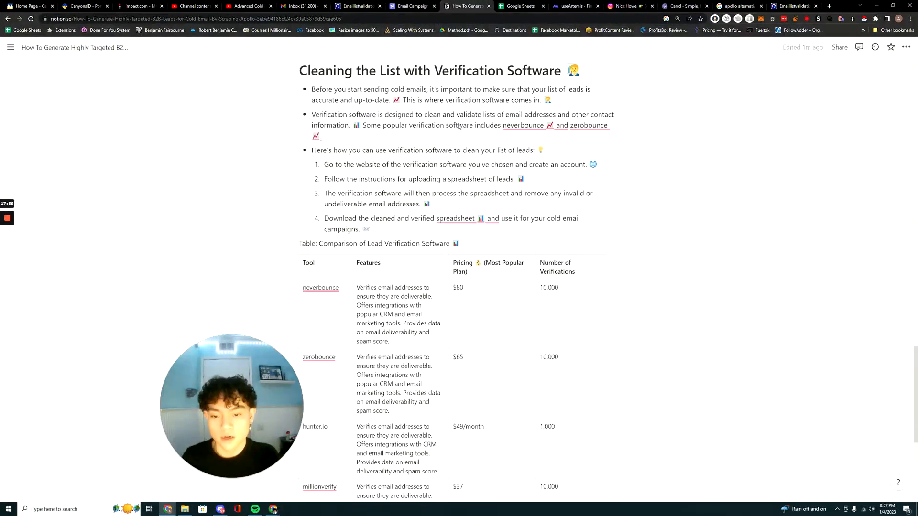
scroll(458, 126, down, 3)
scroll(341, 85, down, 3)
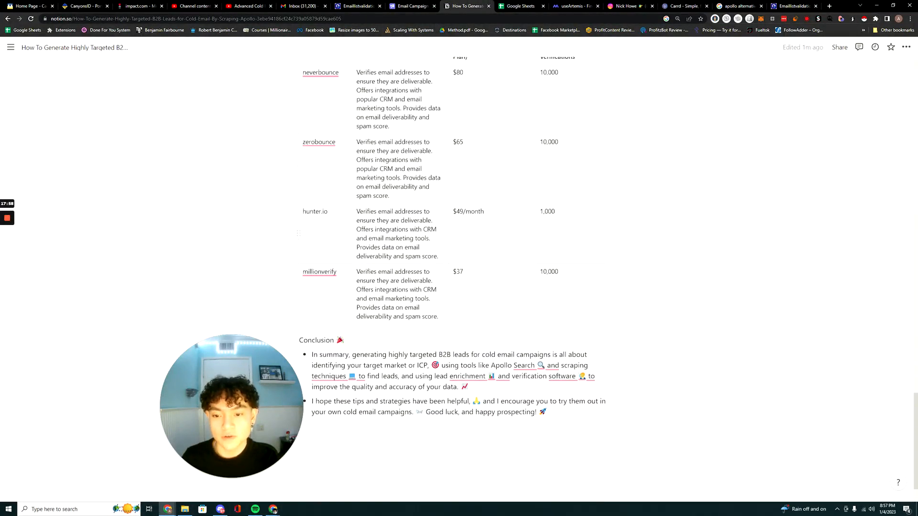
scroll(452, 272, up, 2)
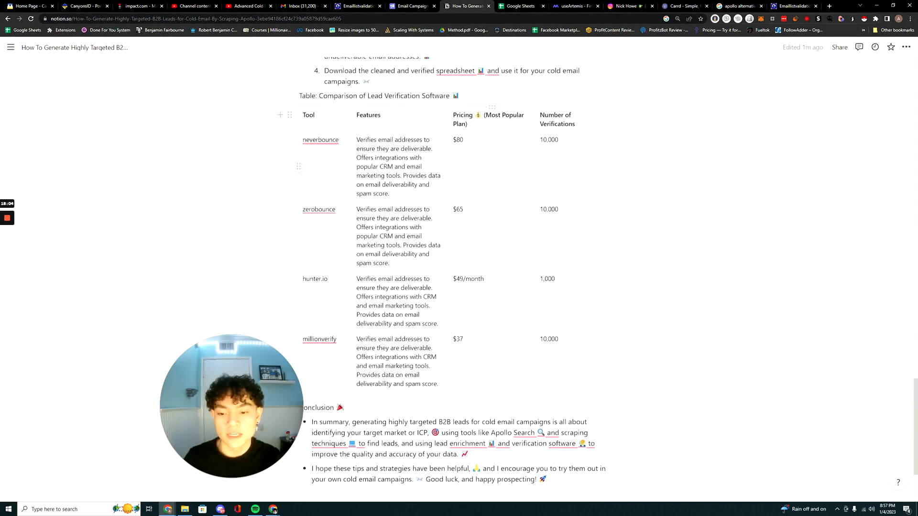
scroll(452, 239, down, 3)
drag(182, 445, 30, 458)
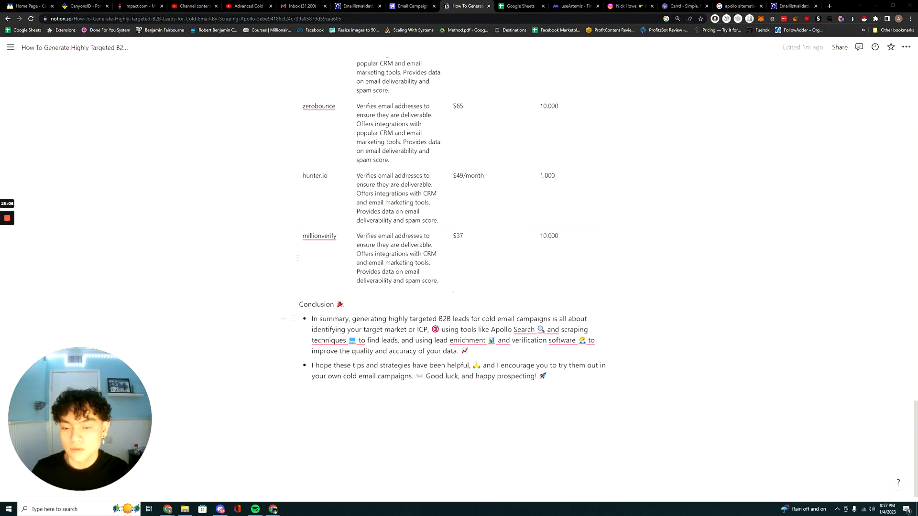
scroll(452, 272, down, 1)
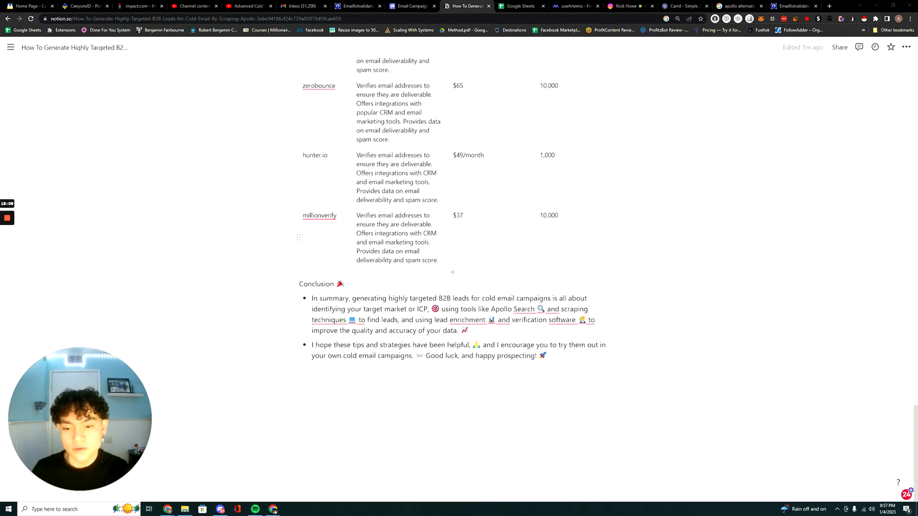